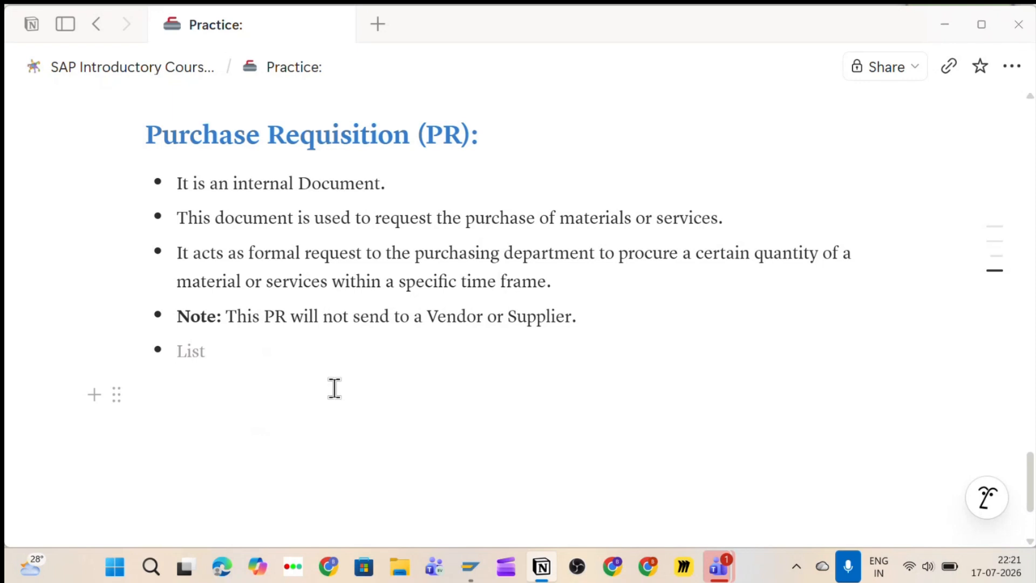
# Add the bullet "It is not a Legal Document." below the Note bullet and start a new bullet.
pyautogui.write('It is ')
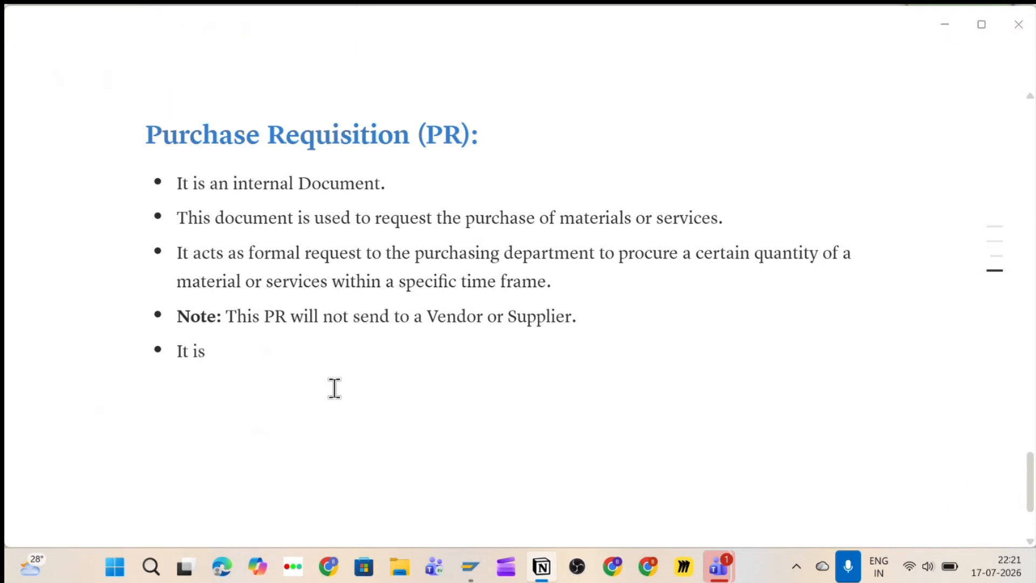
pyautogui.write('not a ')
pyautogui.write('leaga')
pyautogui.press('BackSpace')
pyautogui.press('BackSpace')
pyautogui.press('BackSpace')
pyautogui.press('BackSpace')
pyautogui.press('BackSpace')
pyautogui.write('Legal ')
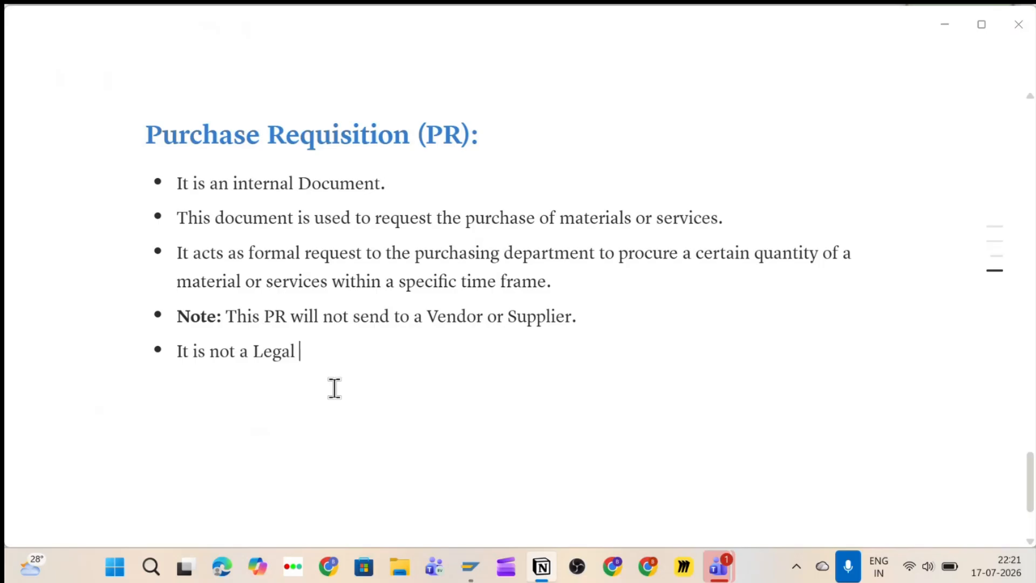
pyautogui.write('Document.')
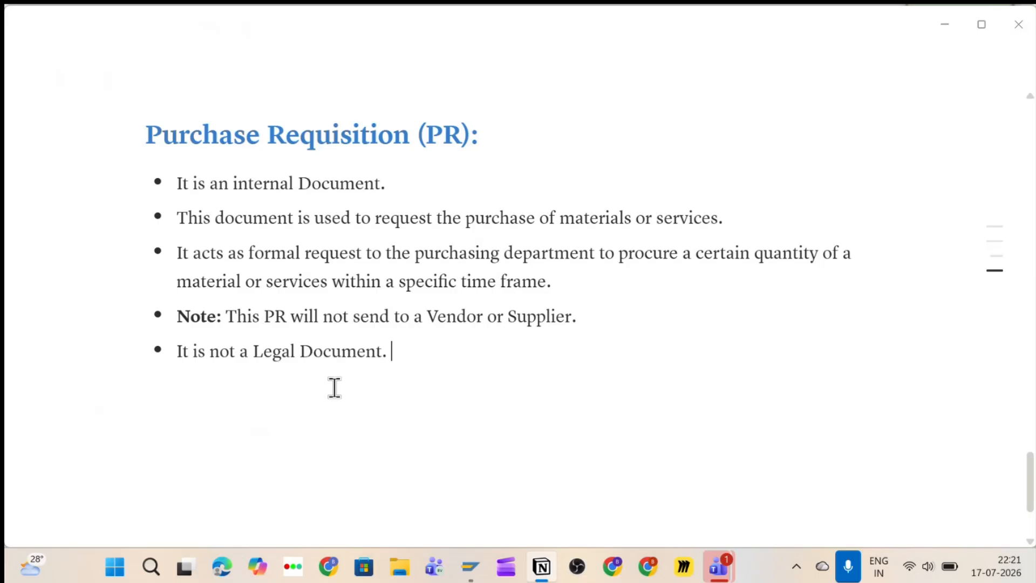
pyautogui.press('Return')
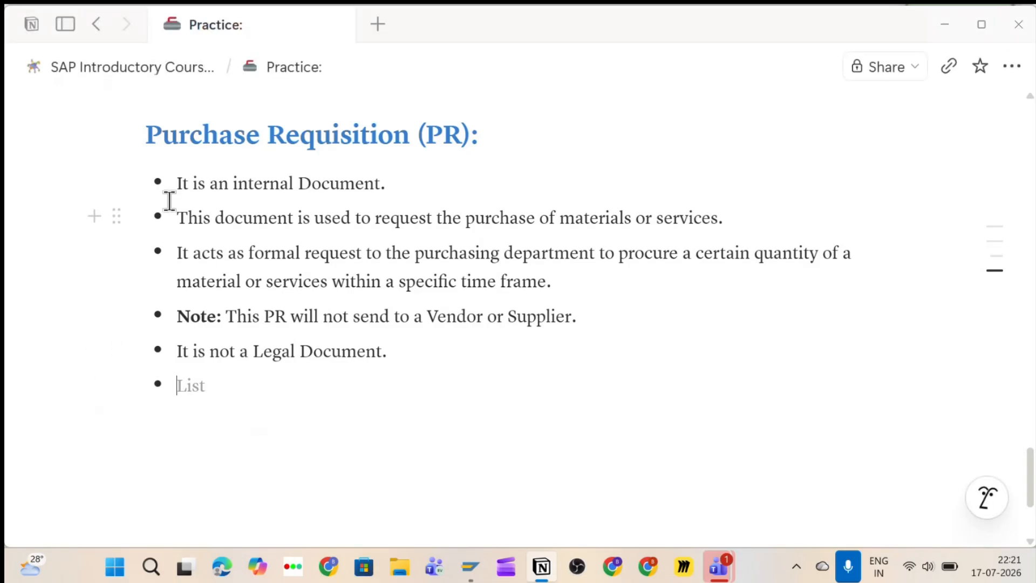
pyautogui.moveTo(146, 138); pyautogui.dragTo(484, 162)
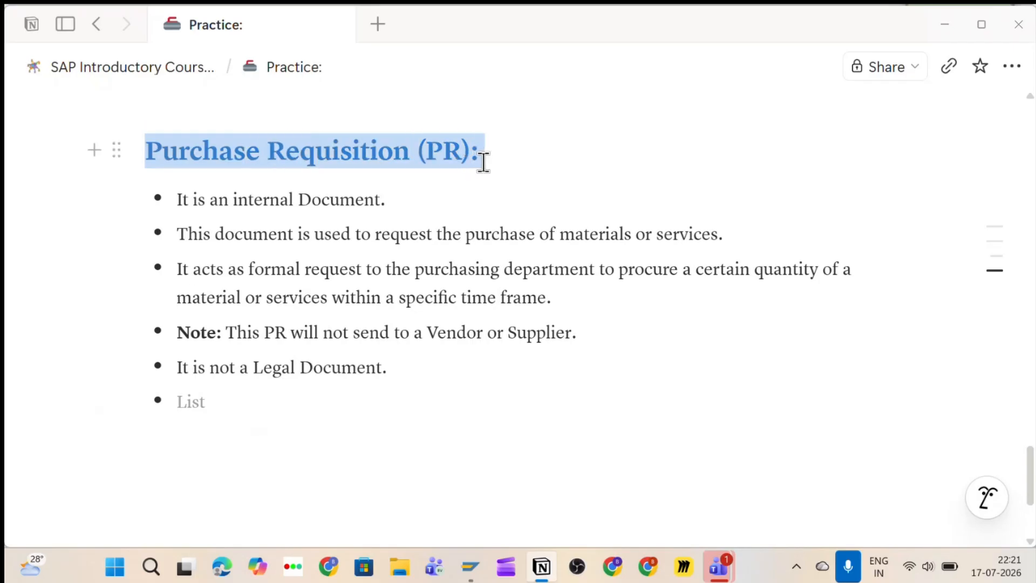
pyautogui.click(368, 160)
pyautogui.moveTo(153, 147); pyautogui.dragTo(494, 152)
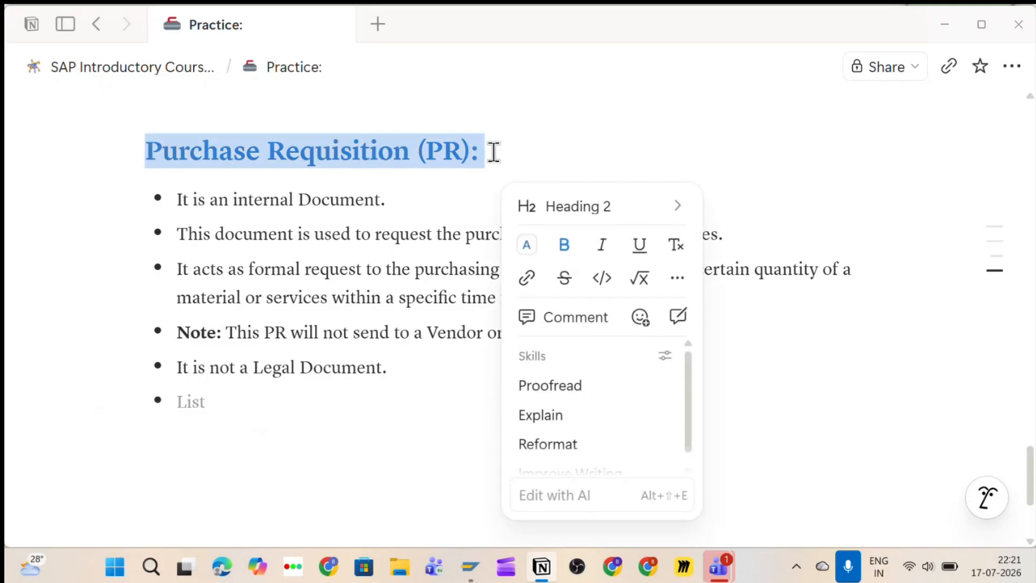
pyautogui.click(332, 199)
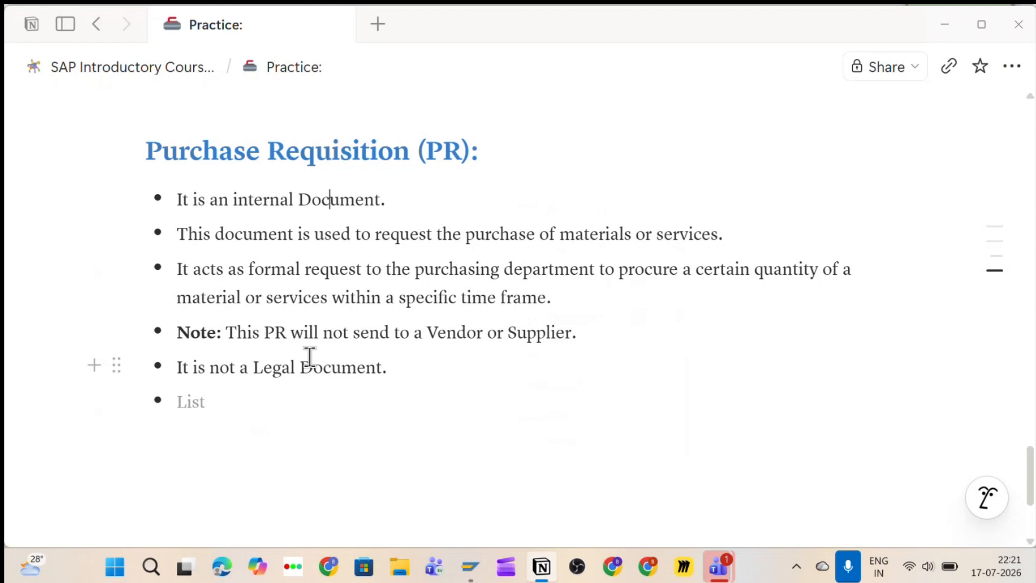
pyautogui.moveTo(222, 371); pyautogui.dragTo(326, 382)
pyautogui.click(149, 151)
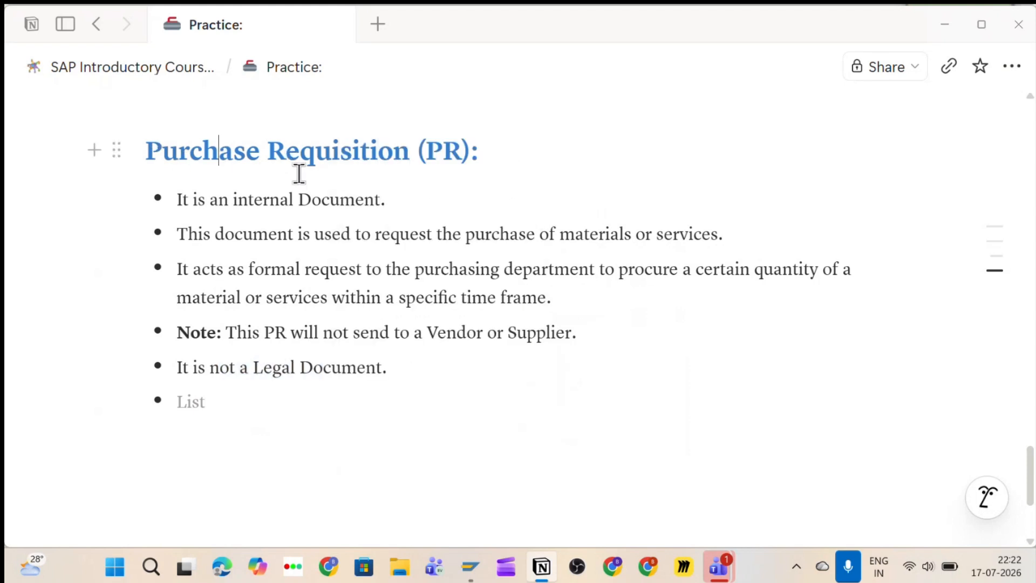
# Add a bold "T-Code:" bullet at the end of the list with an empty nested bullet beneath it.
pyautogui.click(231, 398)
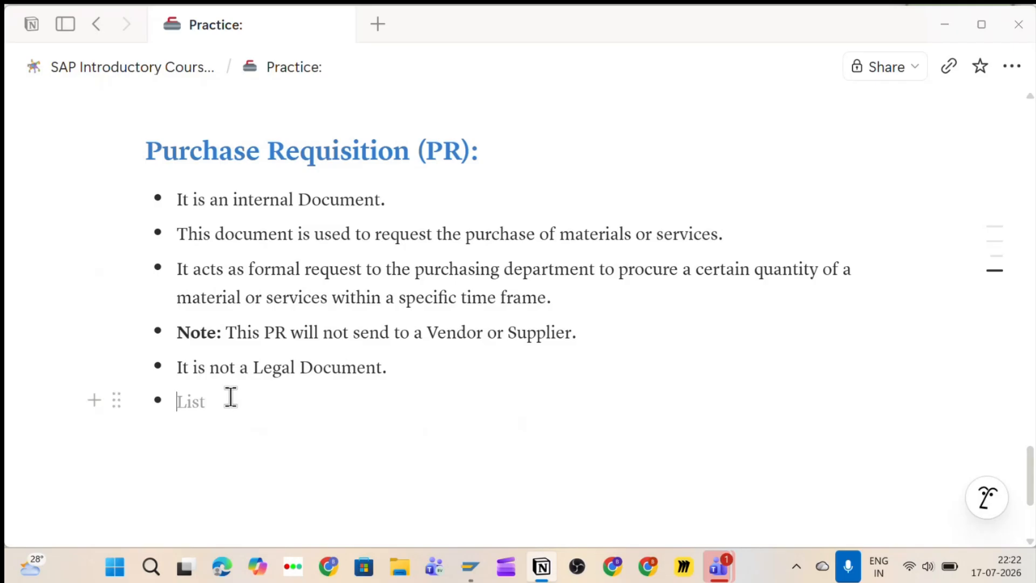
pyautogui.write('T-code:')
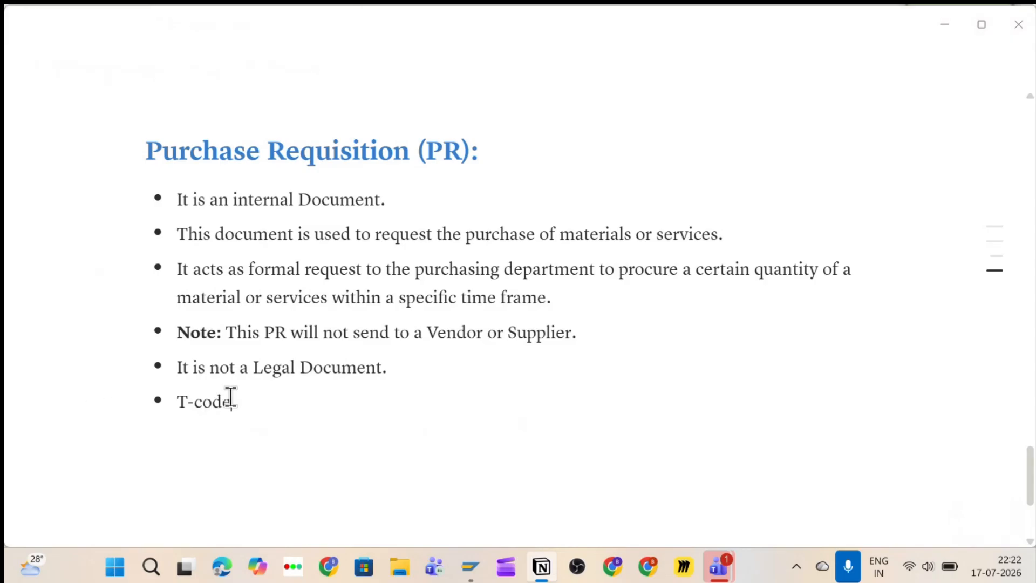
pyautogui.click(204, 405)
pyautogui.press('BackSpace')
pyautogui.write('C')
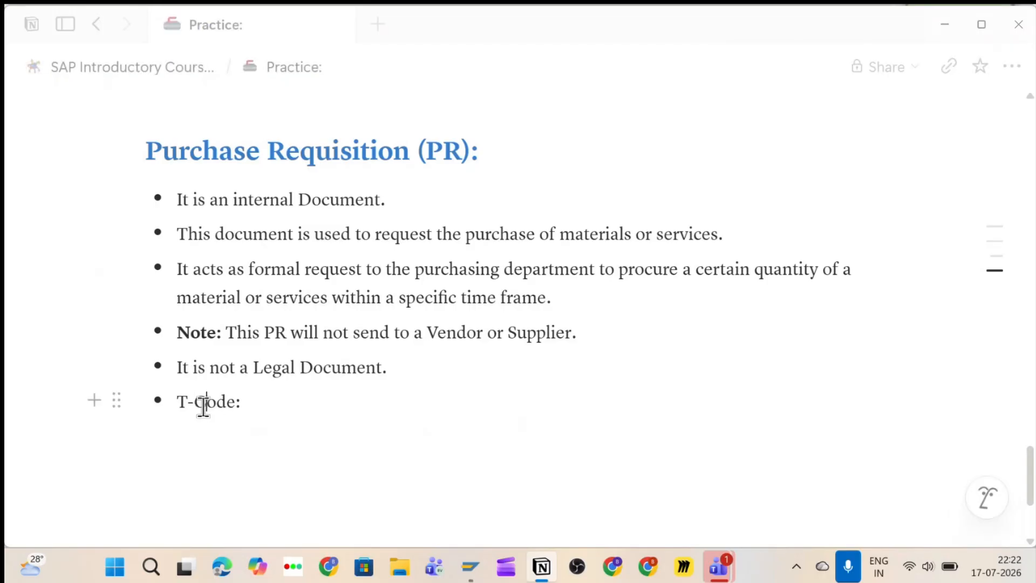
pyautogui.click(329, 401)
pyautogui.press('Return')
pyautogui.press('Tab')
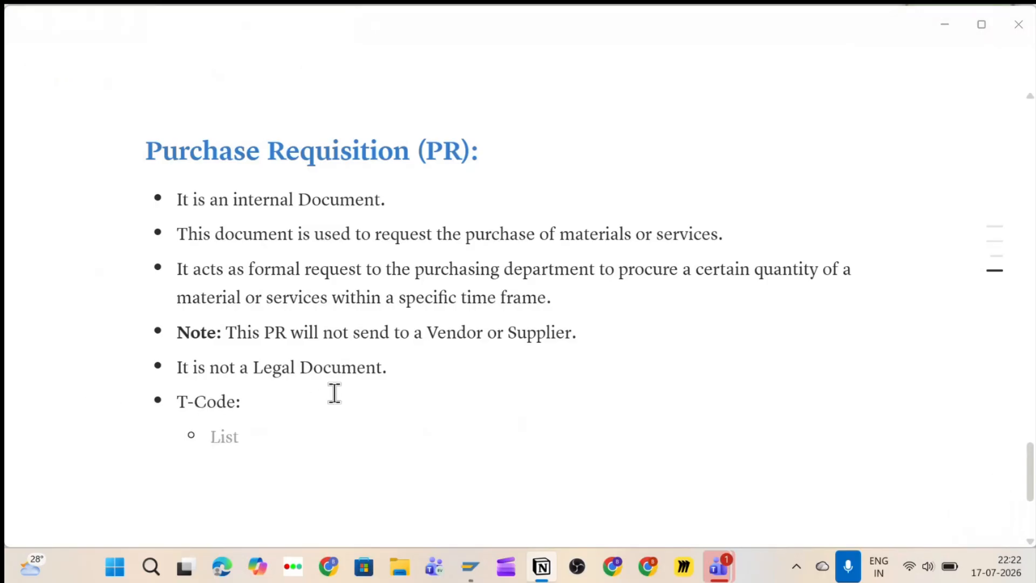
pyautogui.tripleClick(215, 400)
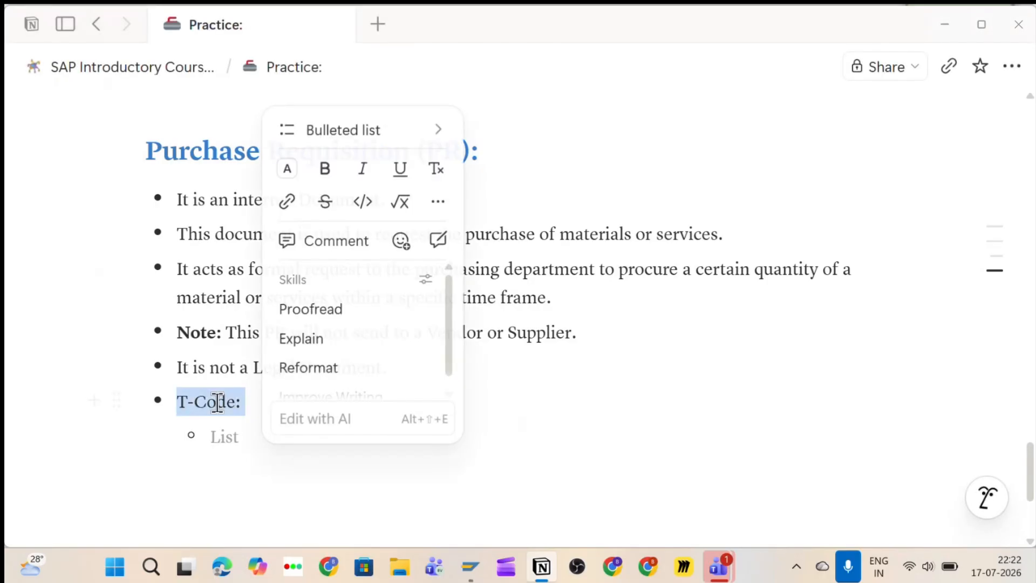
pyautogui.hotkey('ctrl', 'b')
# Enter "Create a PR: ME51N" as the first nested bullet under T-Code.
pyautogui.click(209, 435)
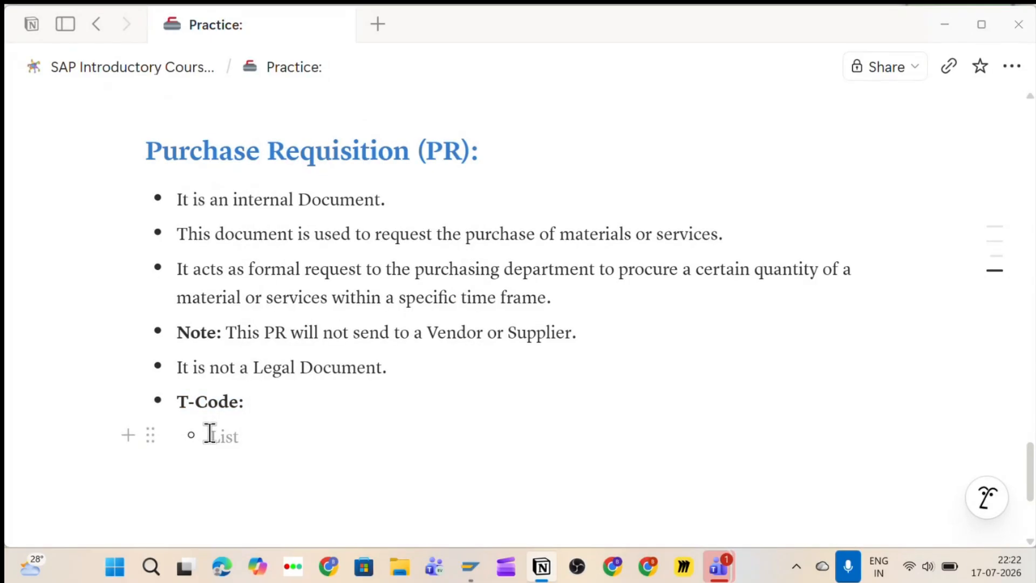
pyautogui.write('Craete')
pyautogui.press('BackSpace')
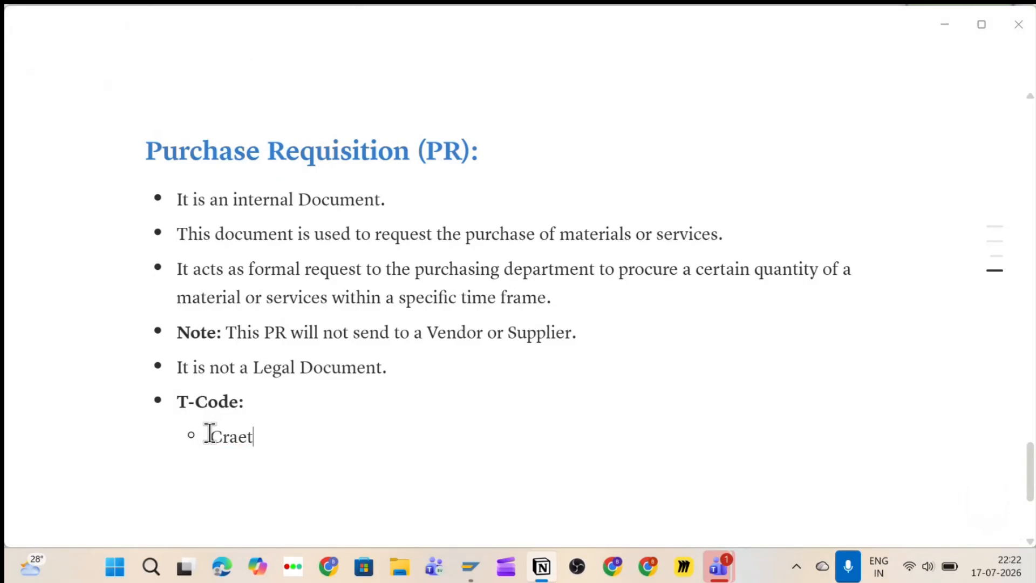
pyautogui.press('BackSpace')
pyautogui.press('BackSpace')
pyautogui.press('BackSpace')
pyautogui.write('eate a PR: ME51N')
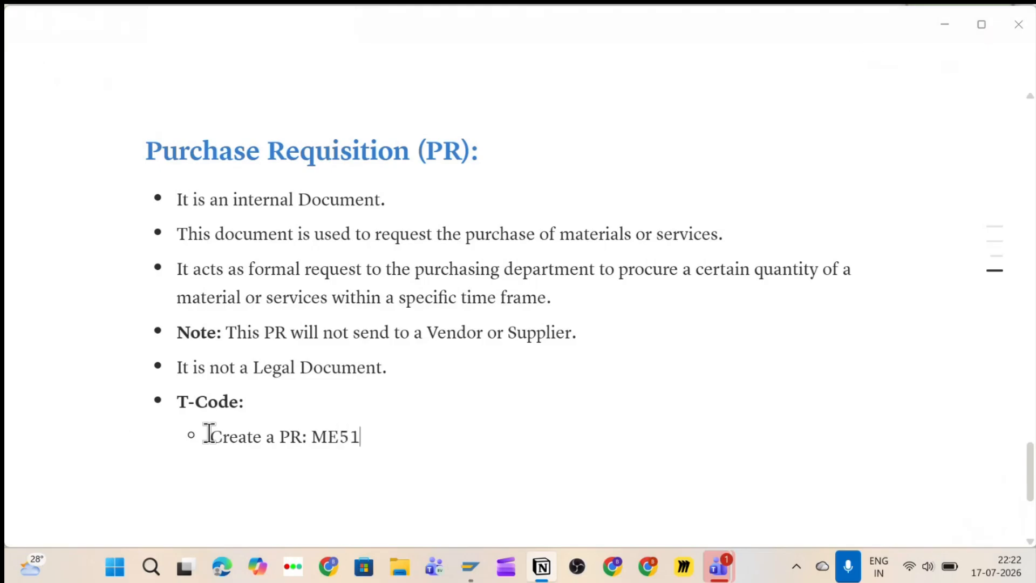
# Add a second nested bullet reading "Change or Modify a PR: ME52N".
pyautogui.press('Return')
pyautogui.write('Chnage')
pyautogui.press('BackSpace')
pyautogui.press('BackSpace')
pyautogui.press('BackSpace')
pyautogui.press('BackSpace')
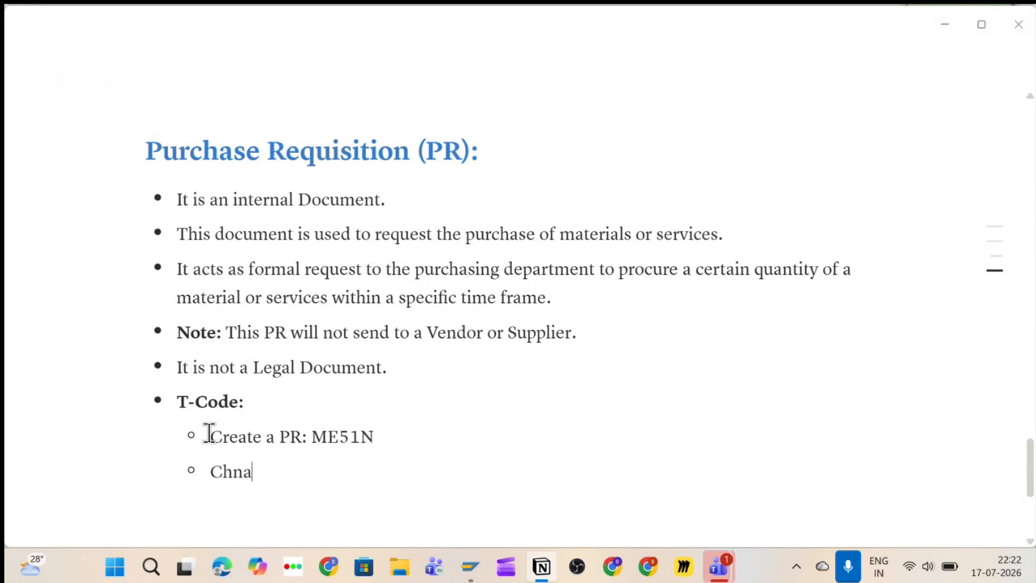
pyautogui.write('ange or Modu')
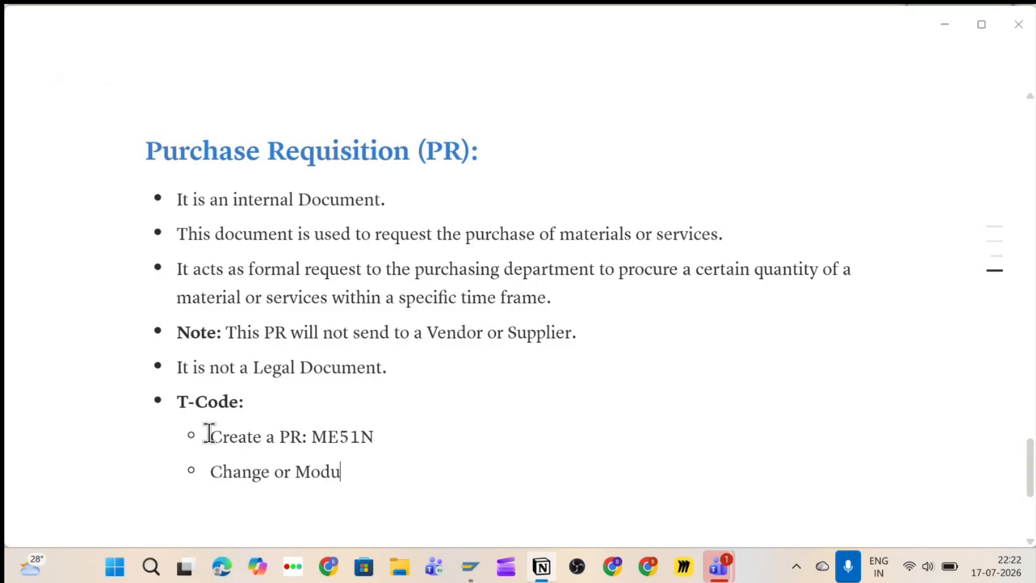
pyautogui.press('BackSpace')
pyautogui.write('ify')
pyautogui.write(' of')
pyautogui.press('BackSpace')
pyautogui.press('BackSpace')
pyautogui.press('BackSpace')
pyautogui.press('BackSpace')
pyautogui.write('a PR')
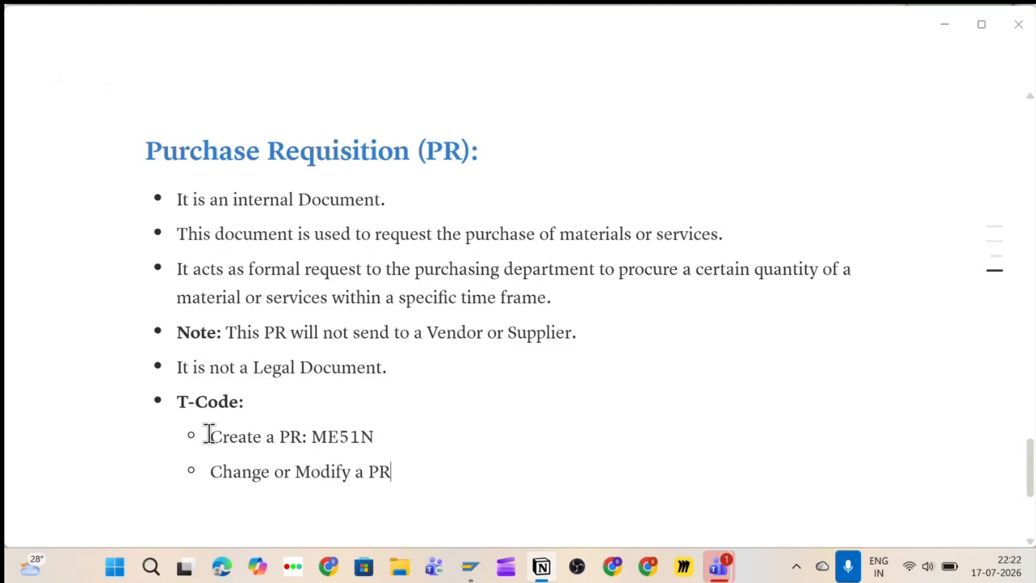
pyautogui.write(': ME')
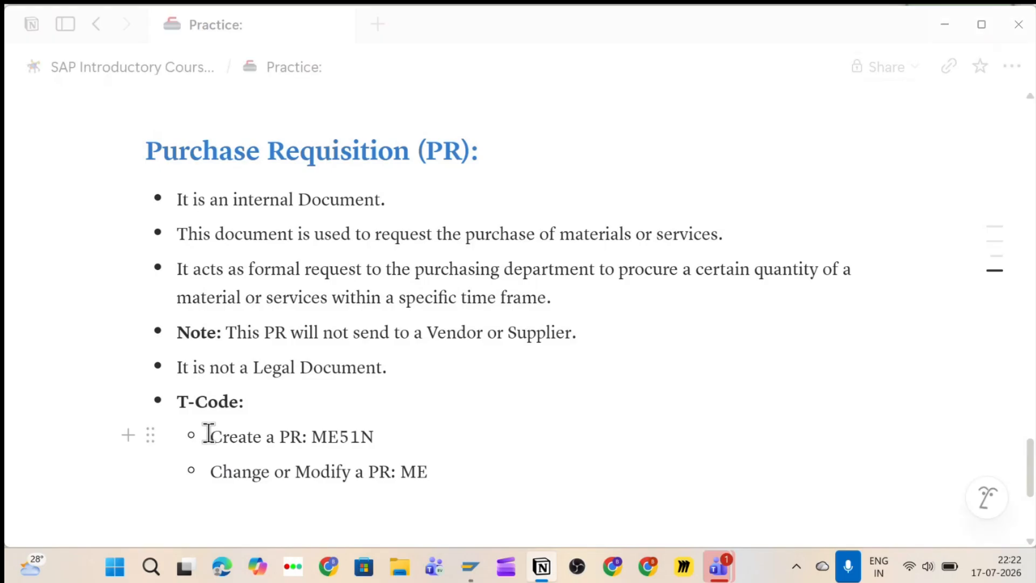
pyautogui.write('52N')
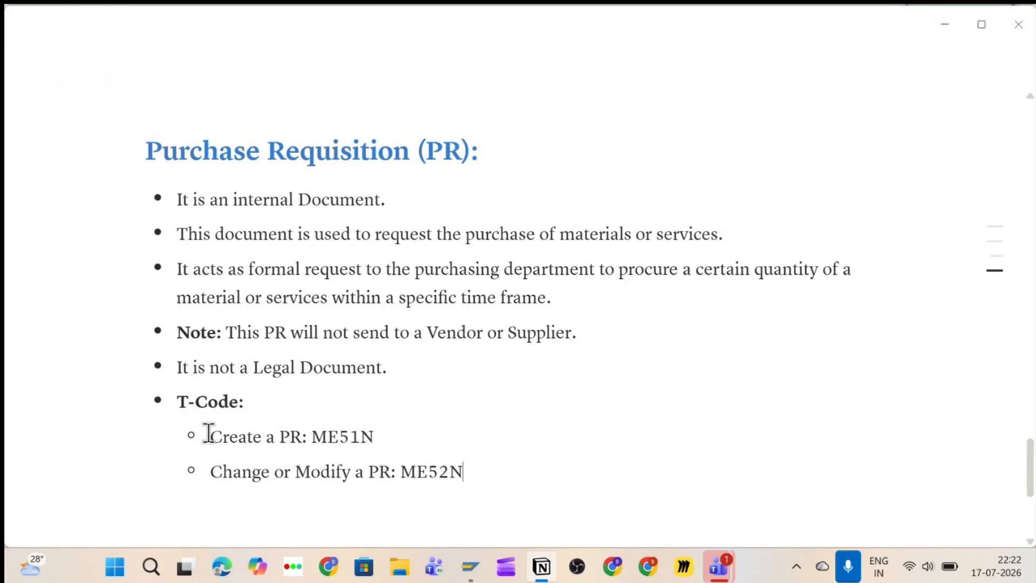
# Add a third nested bullet reading "Display a PR: ME53N".
pyautogui.press('Return')
pyautogui.write('Di')
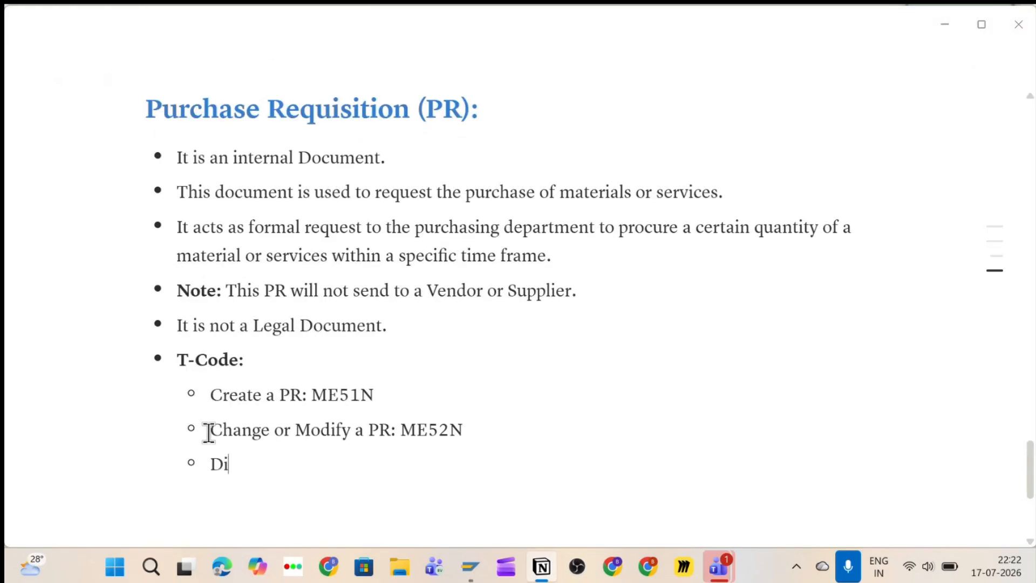
pyautogui.write('splay a PR')
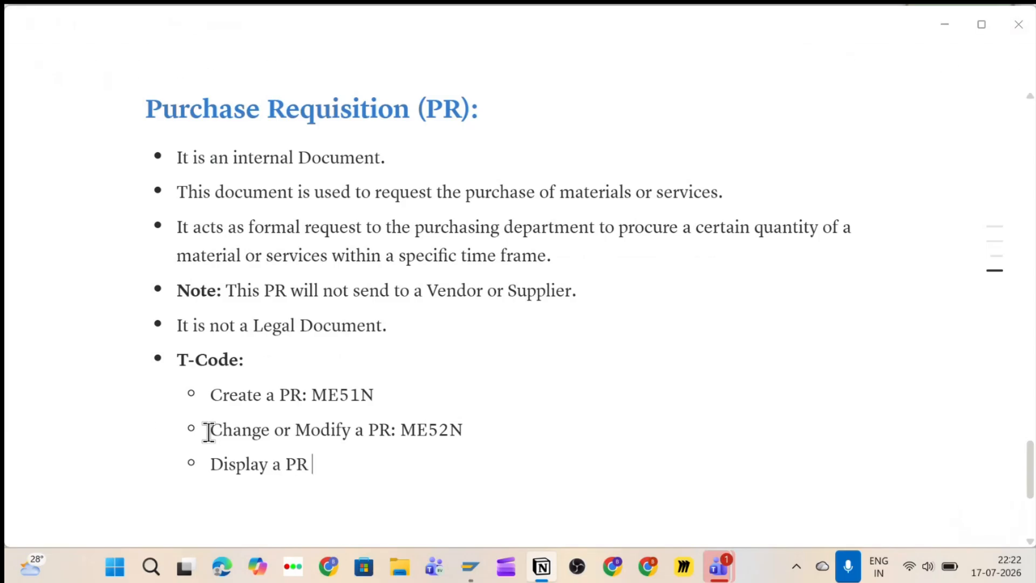
pyautogui.press('BackSpace')
pyautogui.write(': ME53N')
# Add a fourth nested bullet reading "List of PR: ME5A".
pyautogui.press('Return')
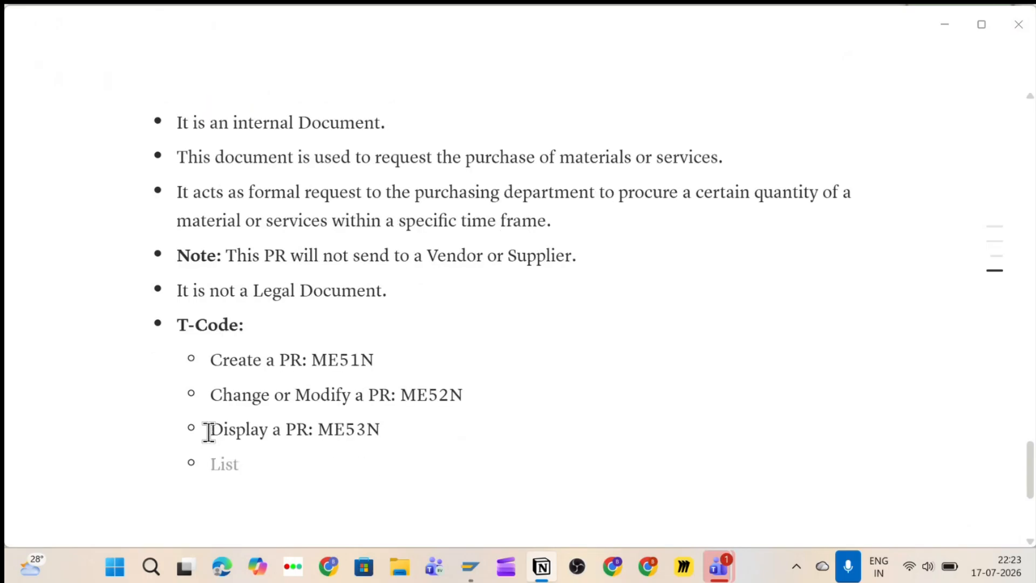
pyautogui.write('List of Pr')
pyautogui.press('BackSpace')
pyautogui.write('R: ')
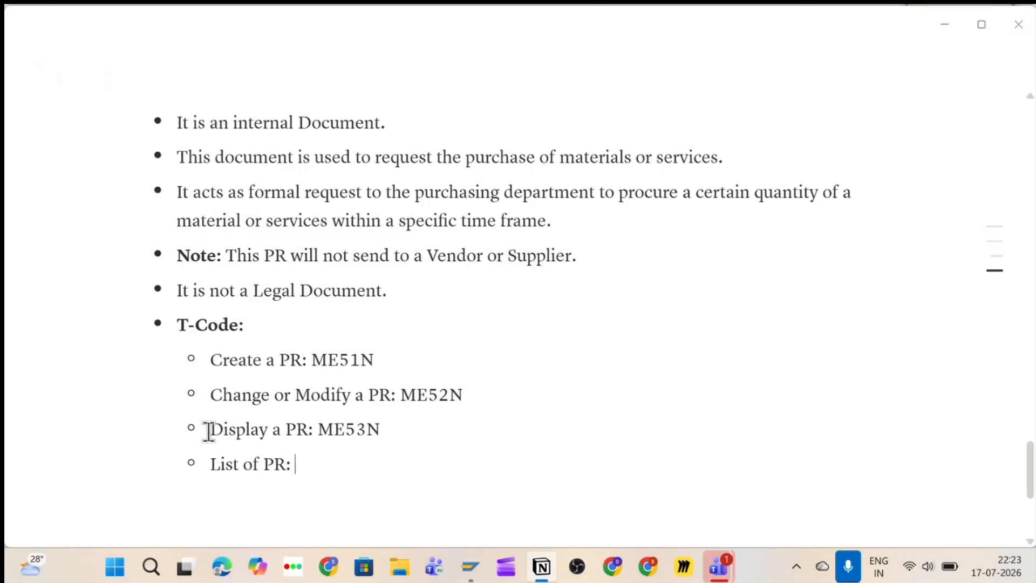
pyautogui.write('ME5a')
pyautogui.press('BackSpace')
pyautogui.write('A')
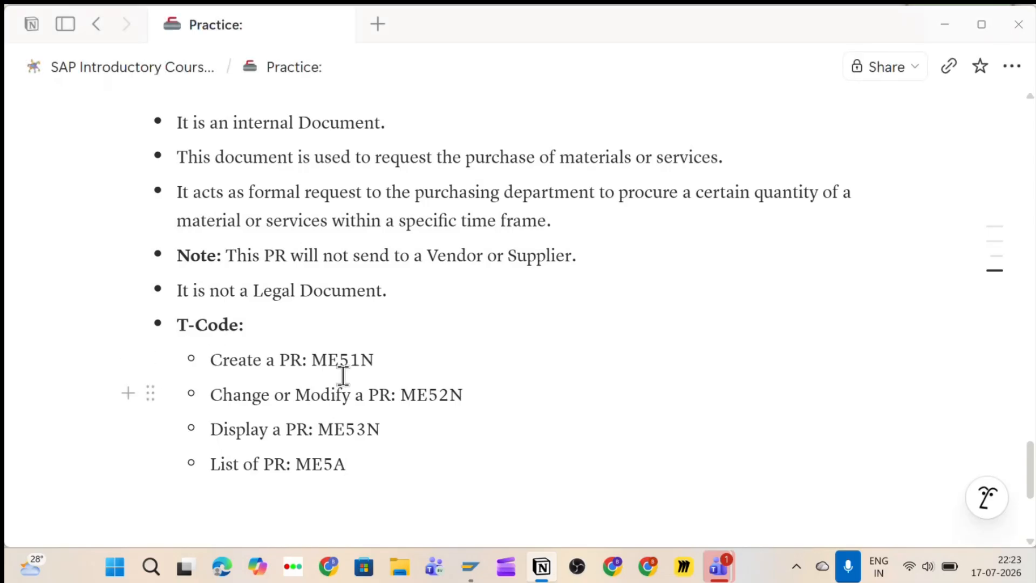
# Make the transaction codes ME51N, ME52N, ME53N and ME5A bold in the nested bullets.
pyautogui.moveTo(312, 363); pyautogui.dragTo(393, 351)
pyautogui.hotkey('ctrl', 'b')
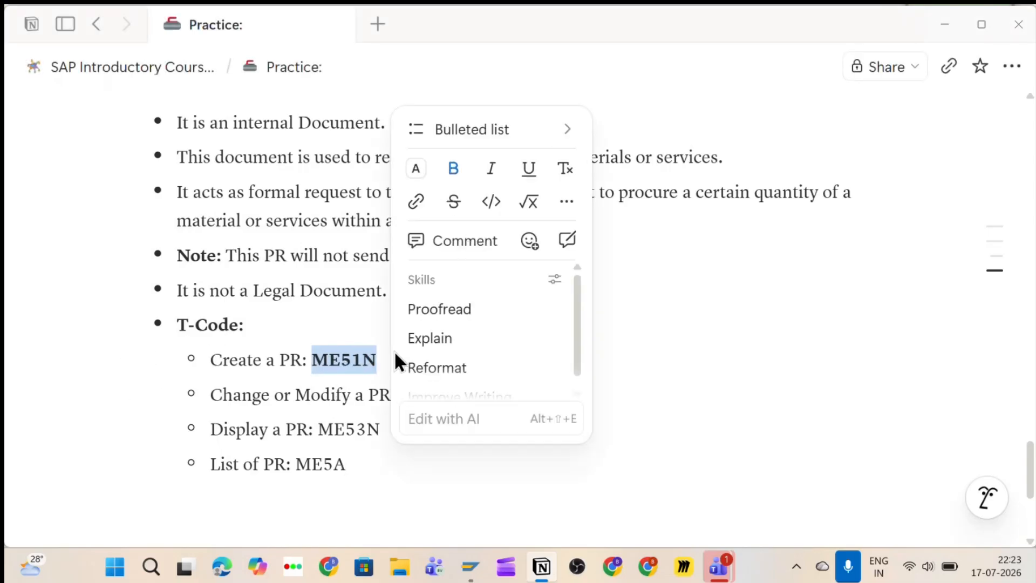
pyautogui.click(485, 368)
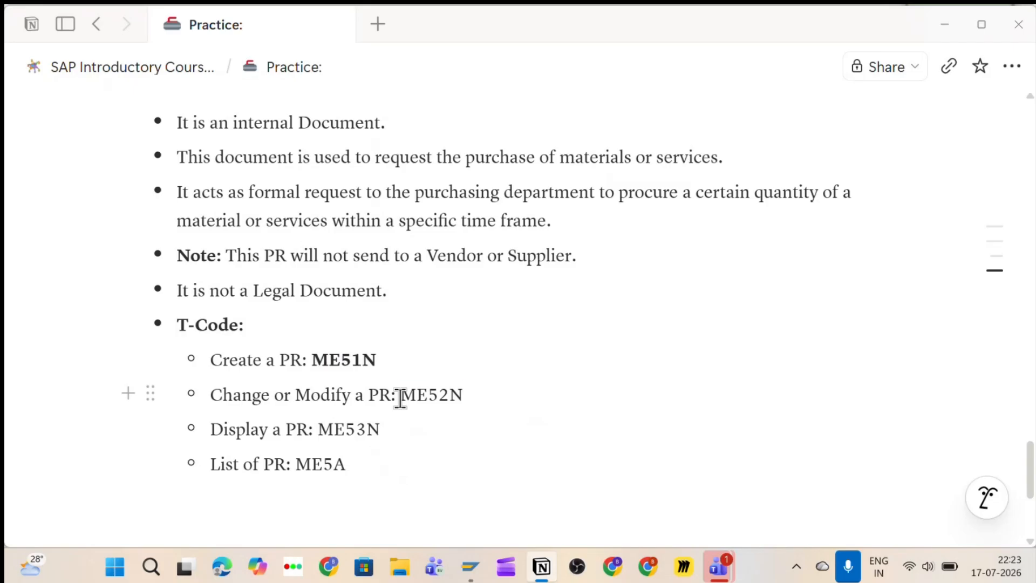
pyautogui.moveTo(400, 396); pyautogui.dragTo(501, 393)
pyautogui.hotkey('ctrl', 'b')
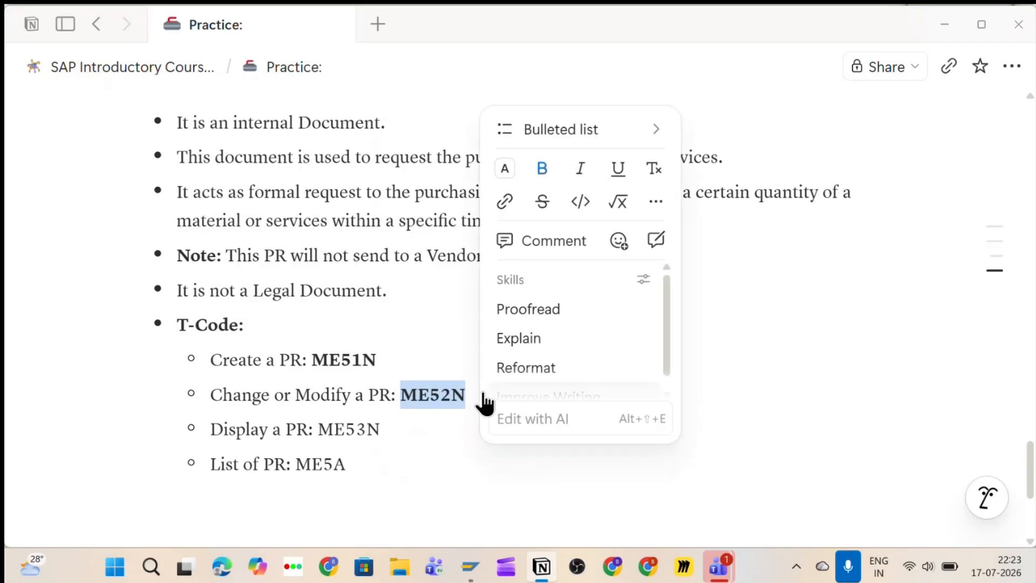
pyautogui.moveTo(318, 428); pyautogui.dragTo(406, 427)
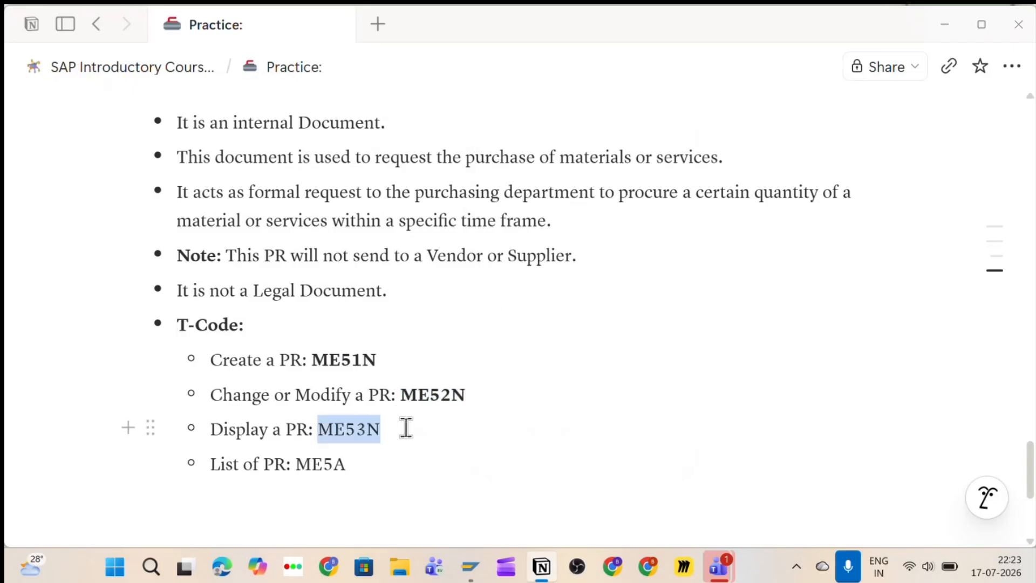
pyautogui.hotkey('ctrl', 'b')
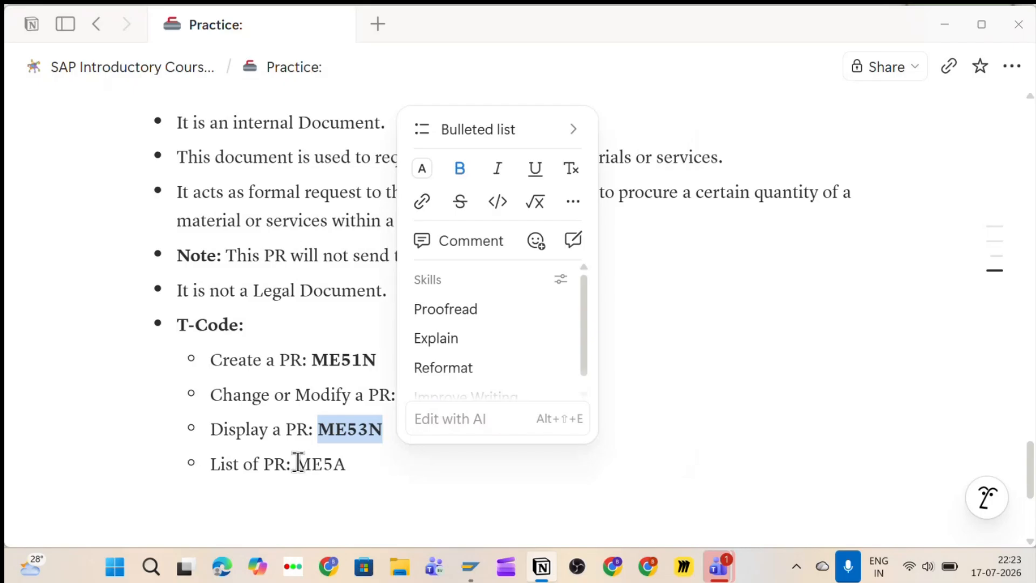
pyautogui.moveTo(294, 462); pyautogui.dragTo(356, 447)
pyautogui.hotkey('ctrl', 'b')
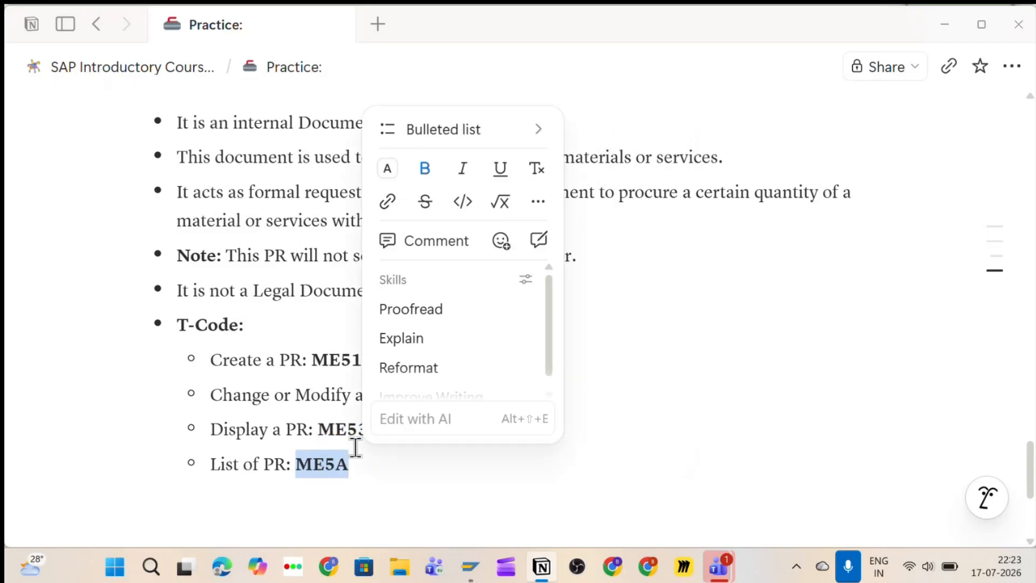
pyautogui.click(286, 474)
# Enter "ME51N" as a new paragraph below the T-Code list.
pyautogui.scroll(-2, 286, 474)
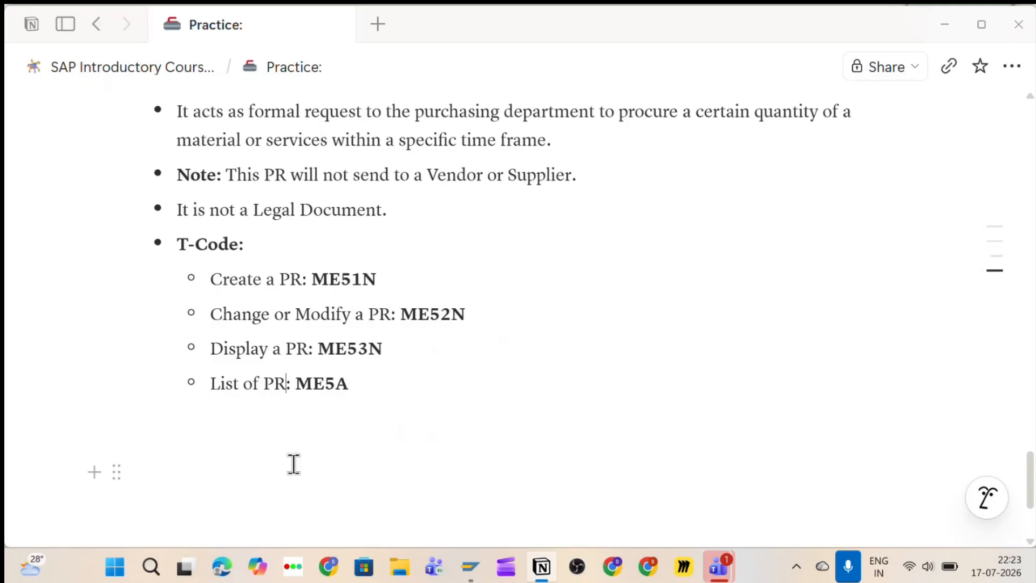
pyautogui.click(266, 430)
pyautogui.moveTo(313, 293); pyautogui.dragTo(386, 277)
pyautogui.click(204, 433)
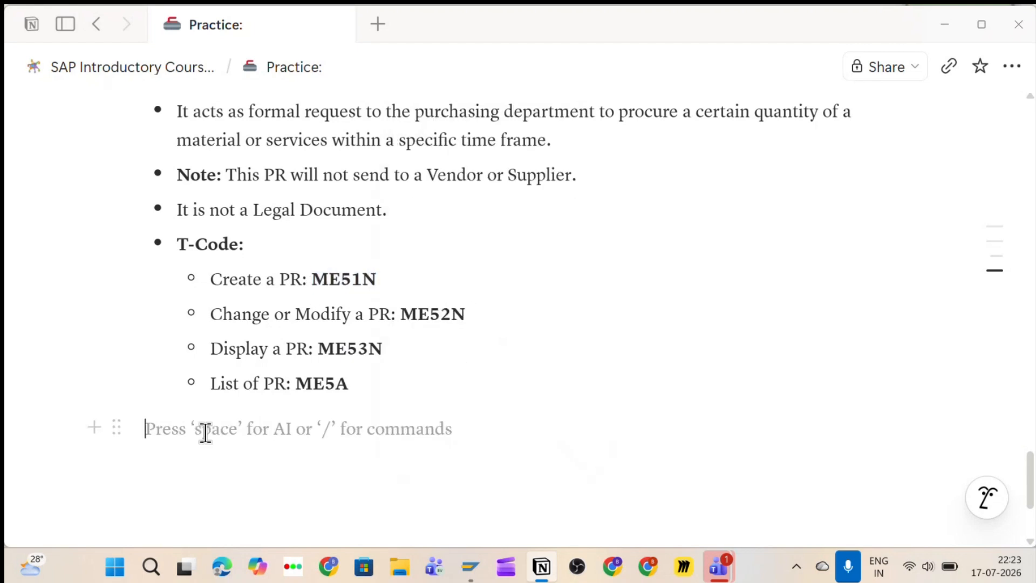
pyautogui.write('ME51N')
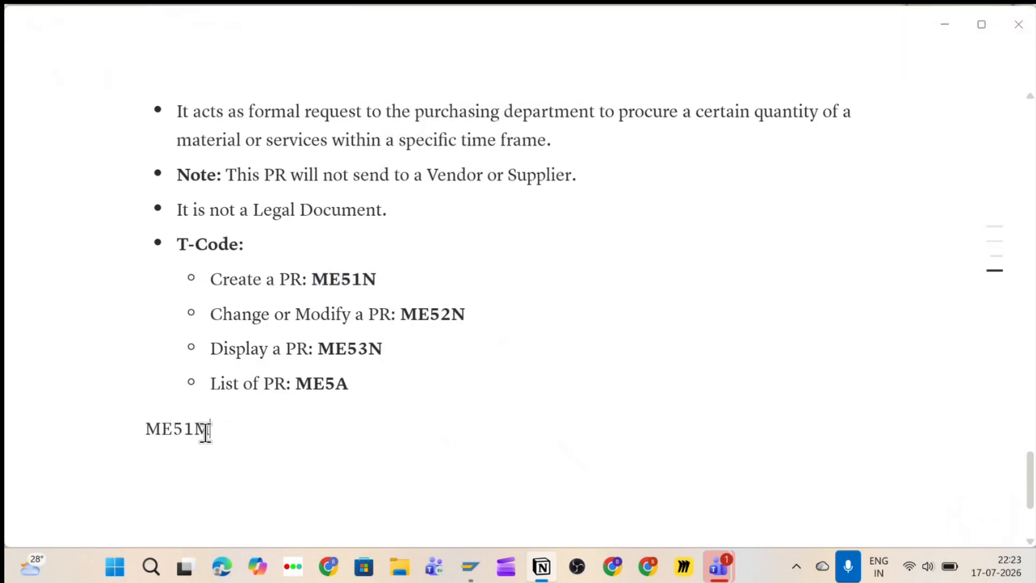
# Extend the new paragraph below the transaction code list so it reads "T-Code: ME51N →".
pyautogui.press('BackSpace')
pyautogui.write('N->')
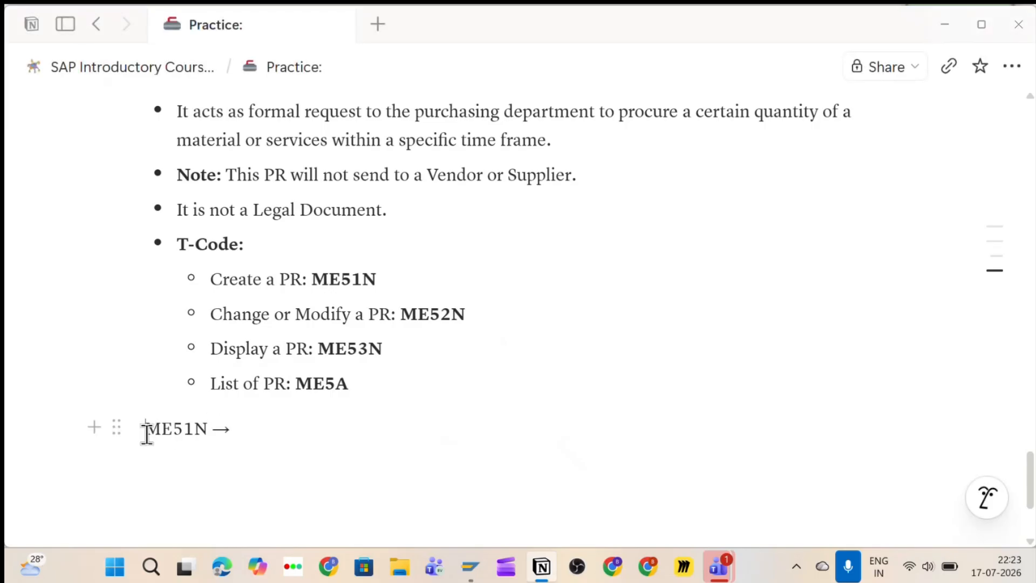
pyautogui.press('Home')
pyautogui.write('Tcode')
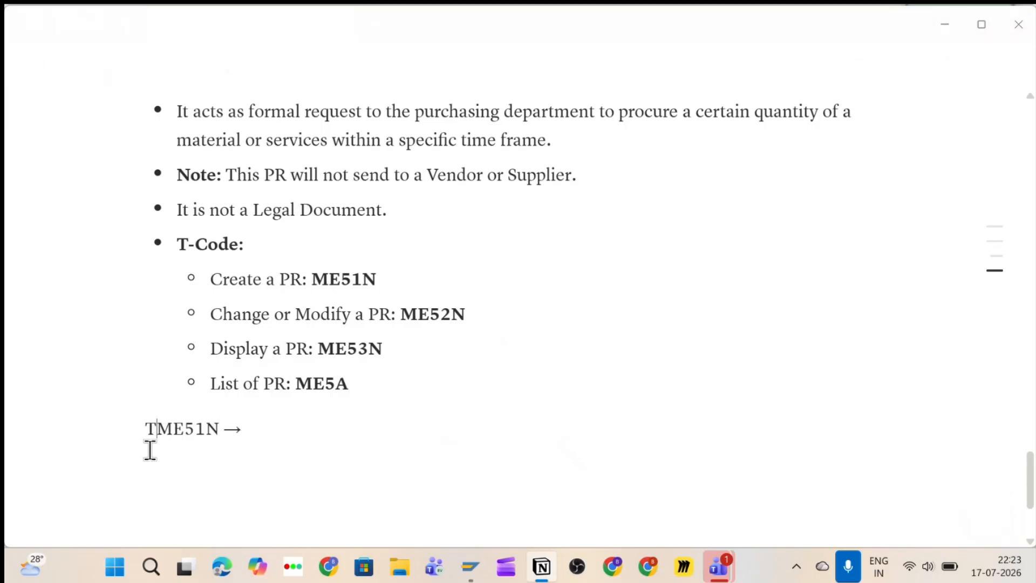
pyautogui.write(':')
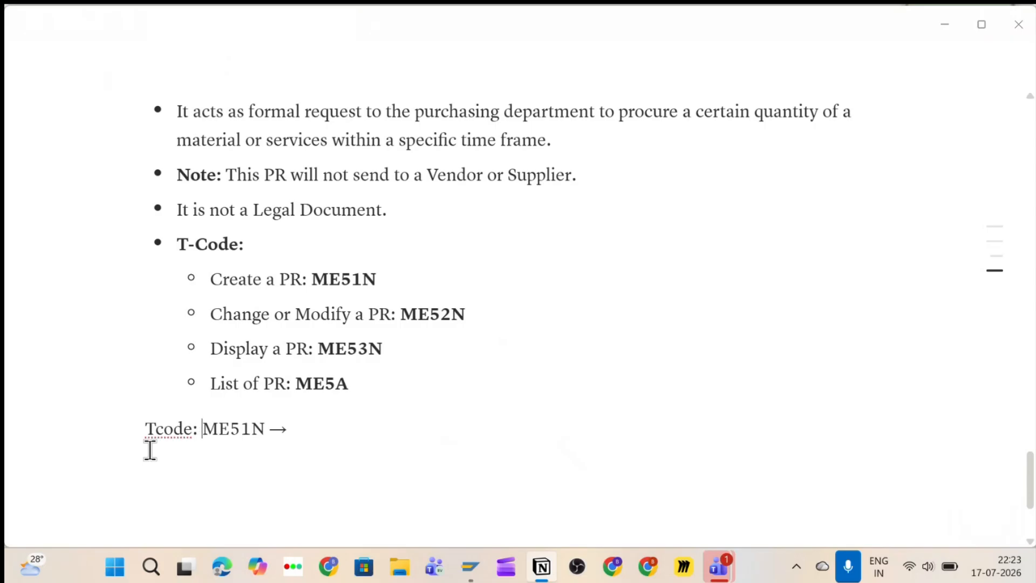
pyautogui.click(162, 432)
pyautogui.press('BackSpace')
pyautogui.write('-C')
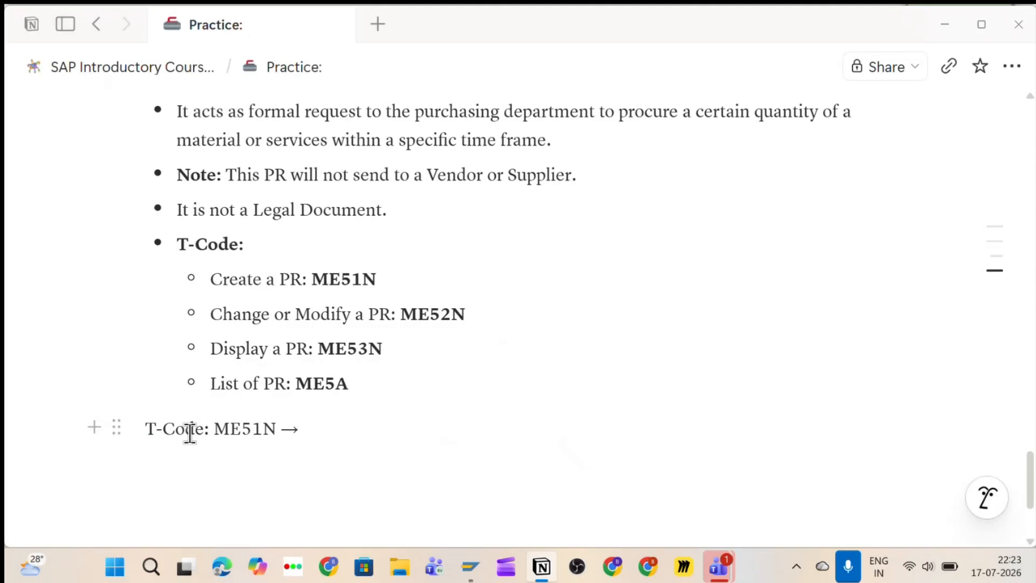
# Make "ME51N →" bold in the T-Code line and start an empty paragraph below it.
pyautogui.moveTo(215, 428); pyautogui.dragTo(409, 407)
pyautogui.hotkey('ctrl', 'b')
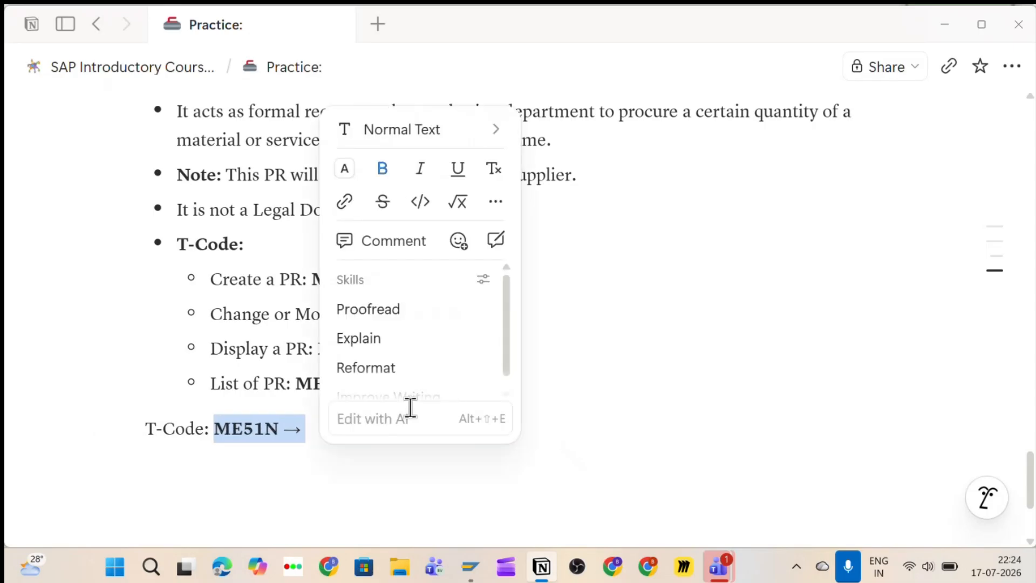
pyautogui.click(196, 474)
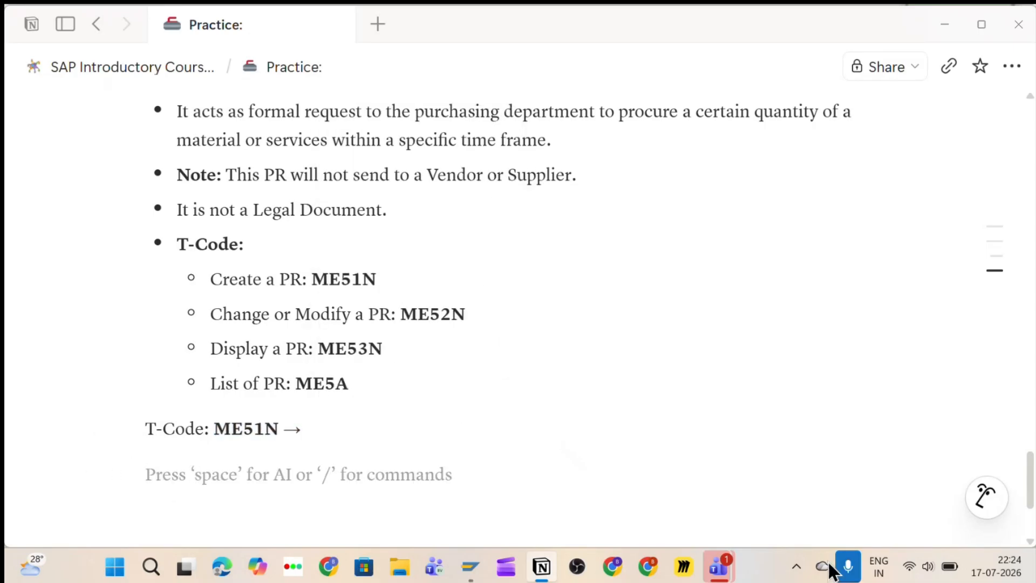
# Switch to the SAP Easy Access window and run transaction ME51N to create a purchase requisition.
pyautogui.moveTo(472, 567)
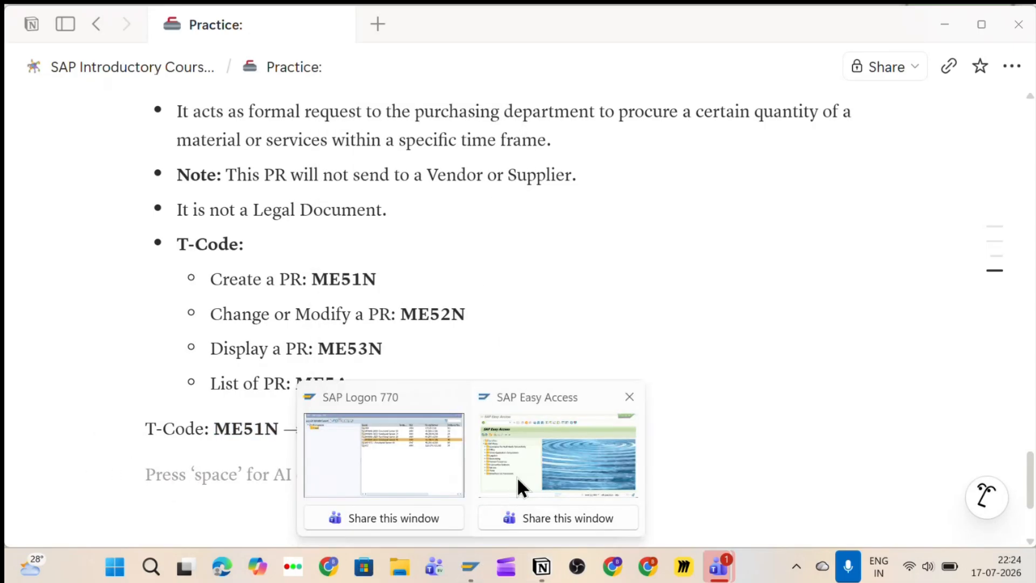
pyautogui.click(516, 476)
pyautogui.write('ME51N')
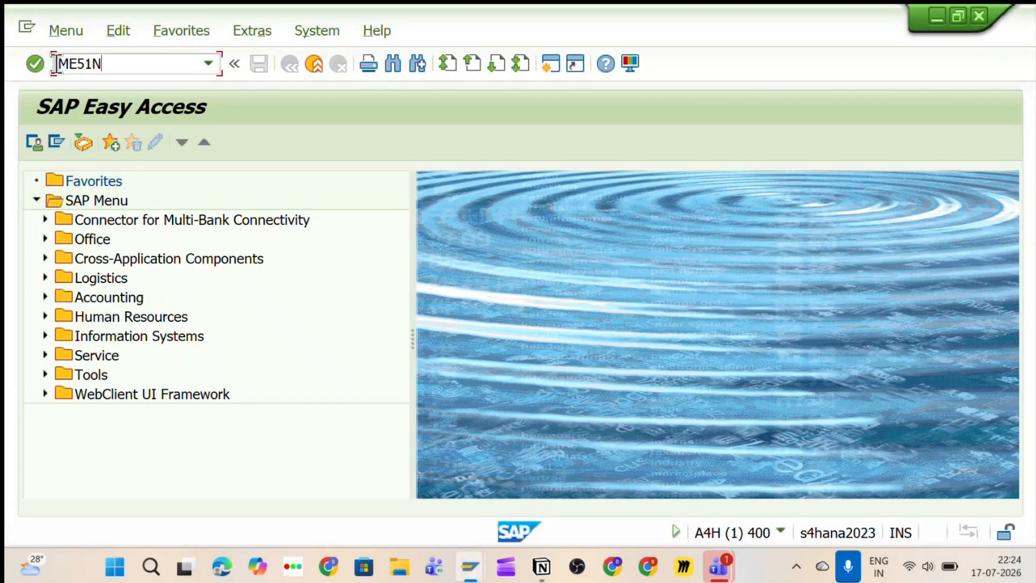
pyautogui.moveTo(57, 64); pyautogui.dragTo(130, 63)
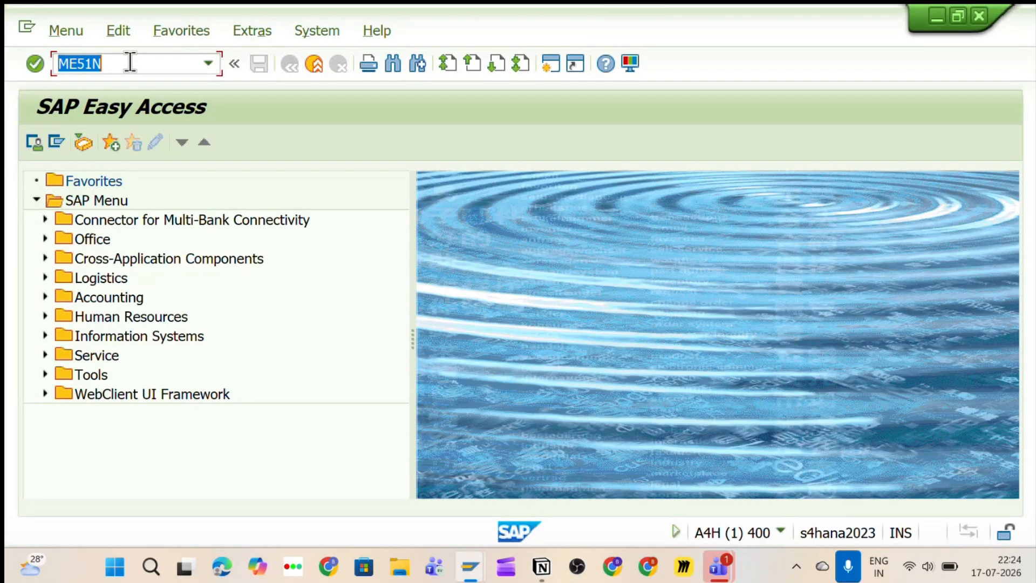
pyautogui.press('Return')
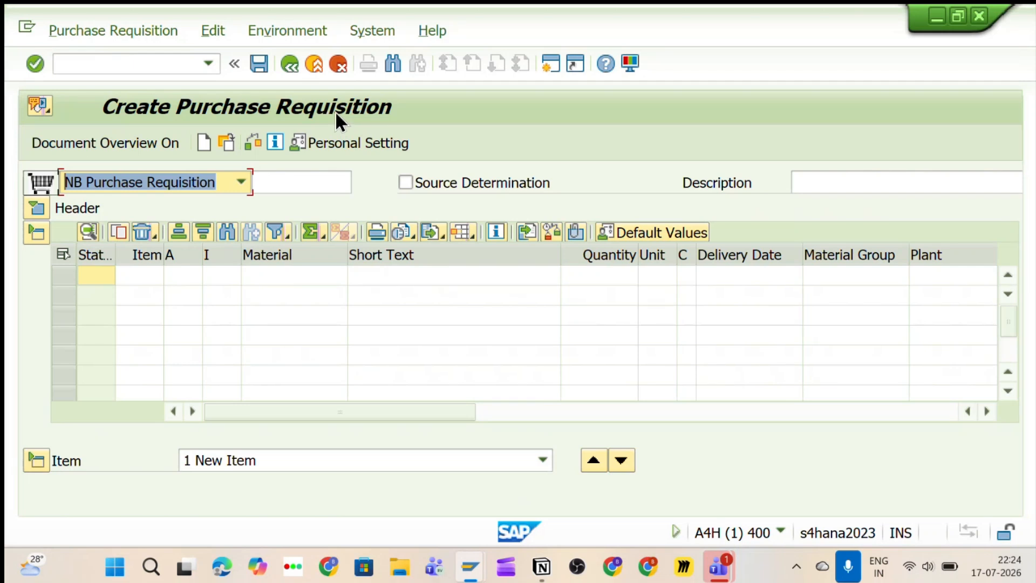
# Show the Document Overview, review its selection variants without choosing one, and hide the overview again.
pyautogui.click(100, 144)
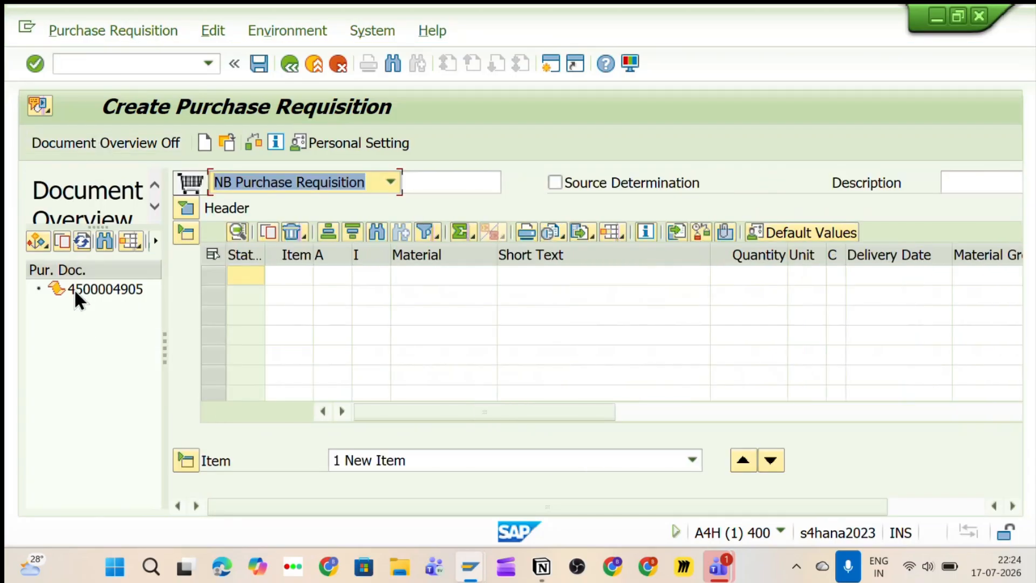
pyautogui.click(40, 242)
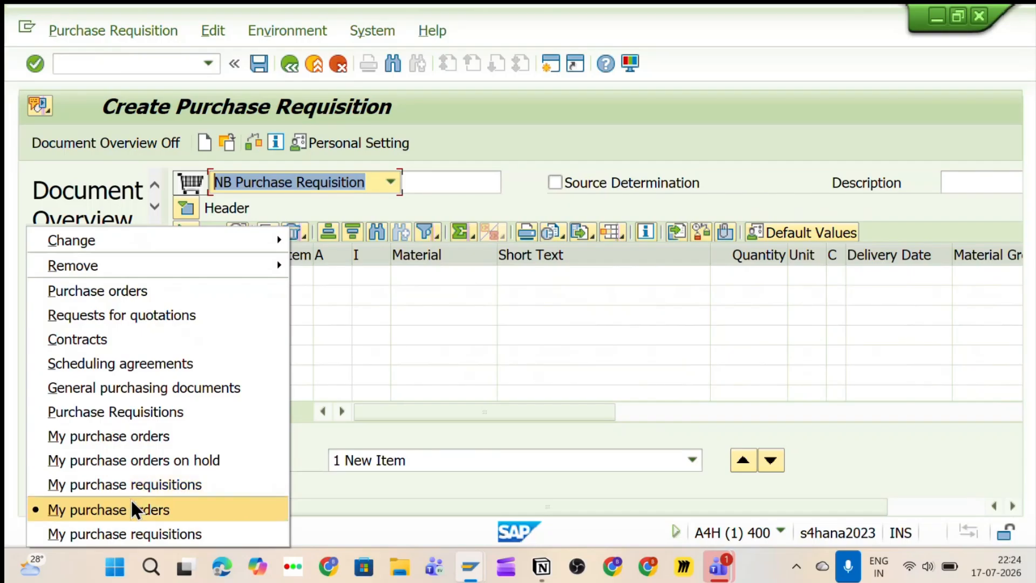
pyautogui.click(525, 440)
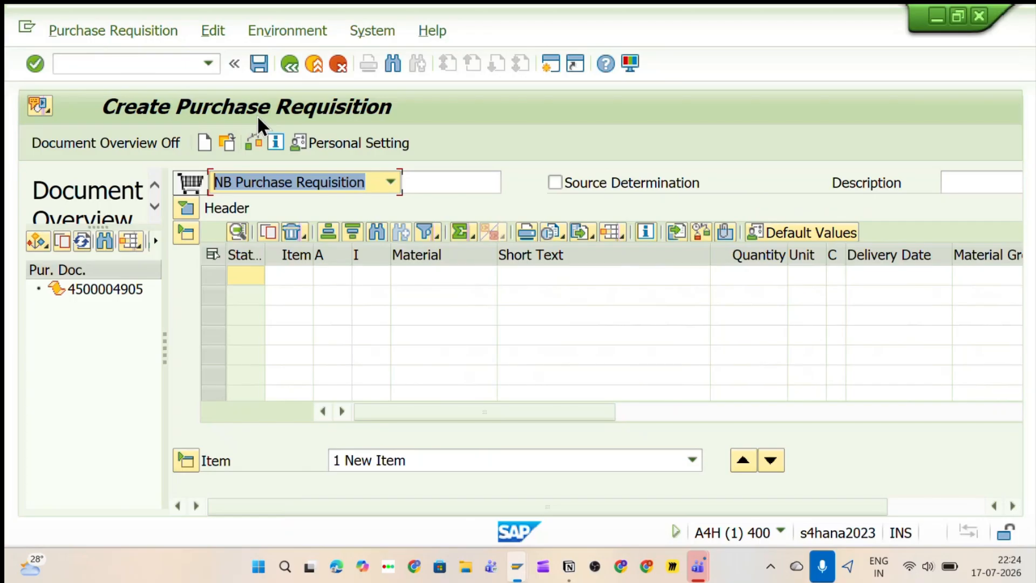
pyautogui.click(147, 141)
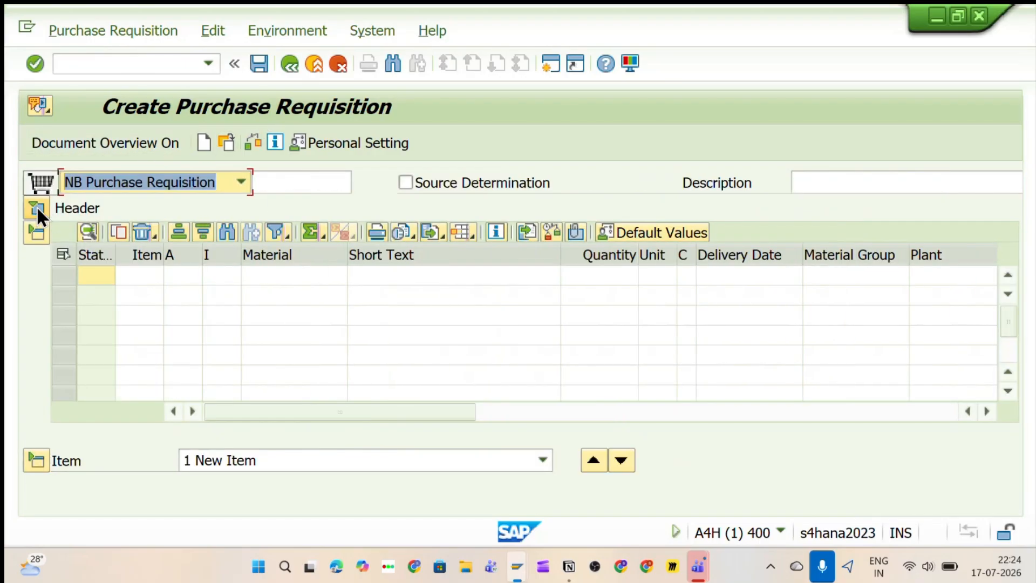
# View the requisition's header texts, and leave both the header and the item overview collapsed.
pyautogui.click(37, 209)
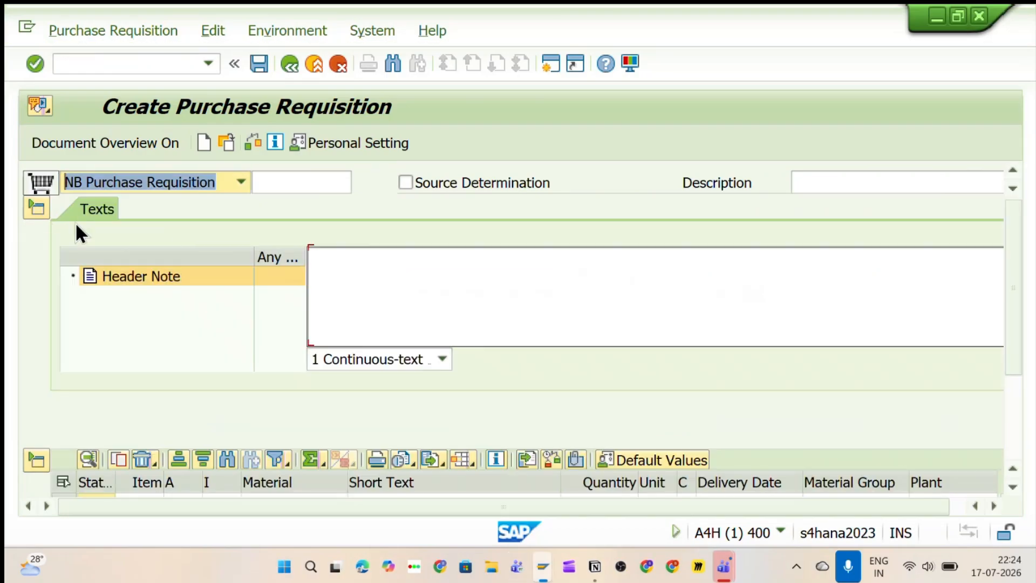
pyautogui.click(41, 209)
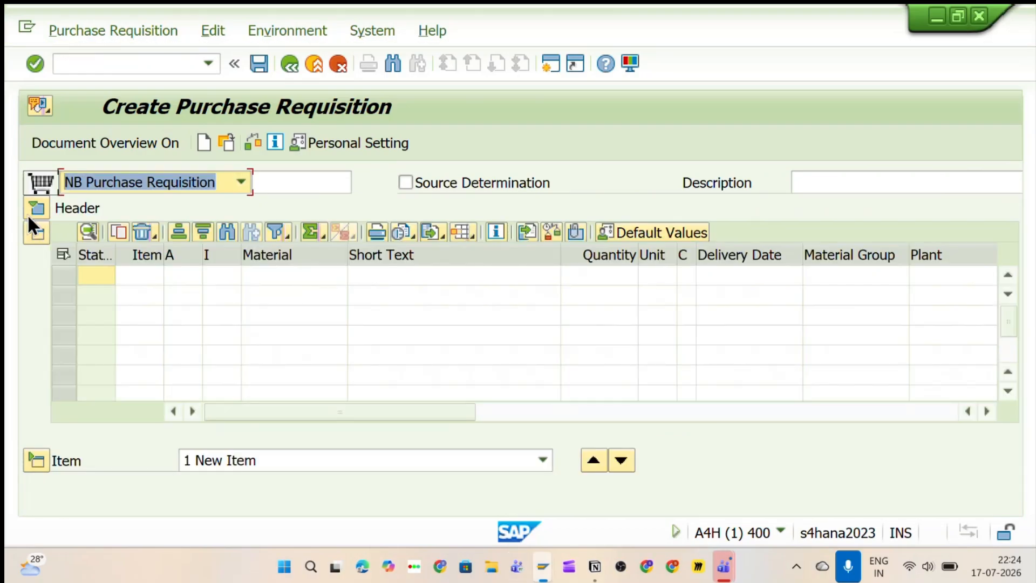
pyautogui.click(37, 233)
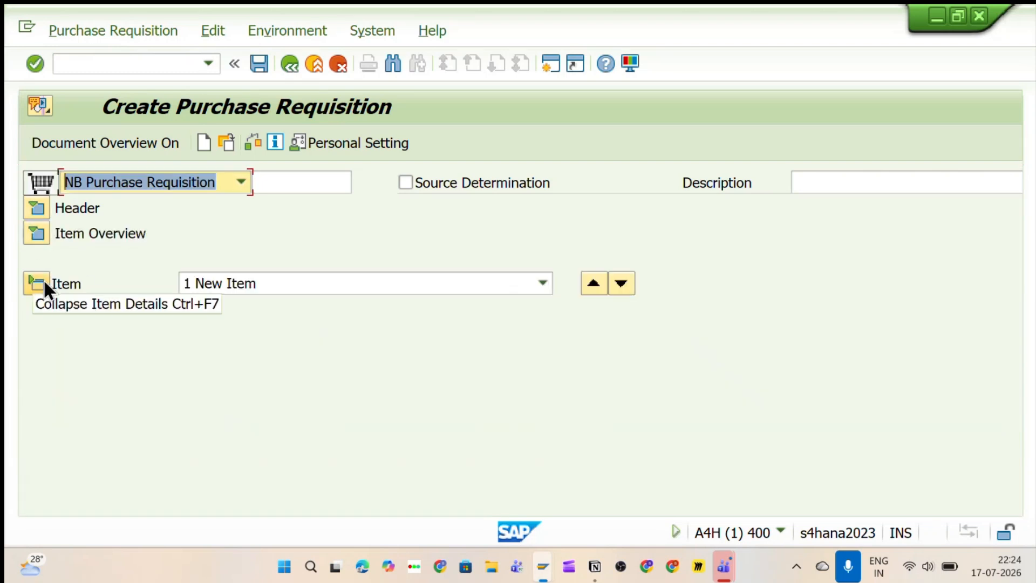
# Enter the sample text "djesb dj edkw deiwd ed djed wedc3 r4." as the Header Note and collapse the header.
pyautogui.click(33, 208)
pyautogui.click(336, 262)
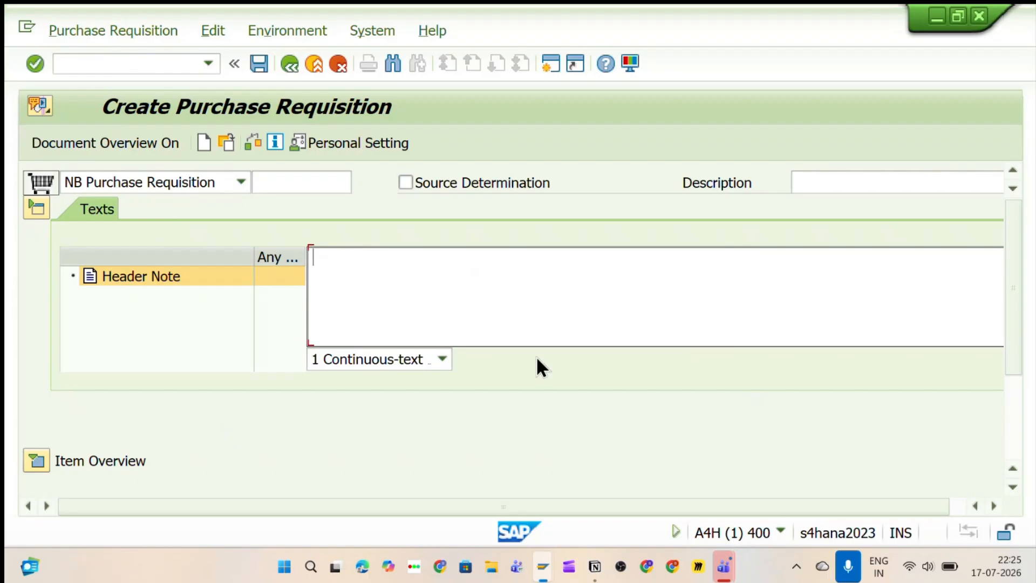
pyautogui.write('djesb dj edkw d')
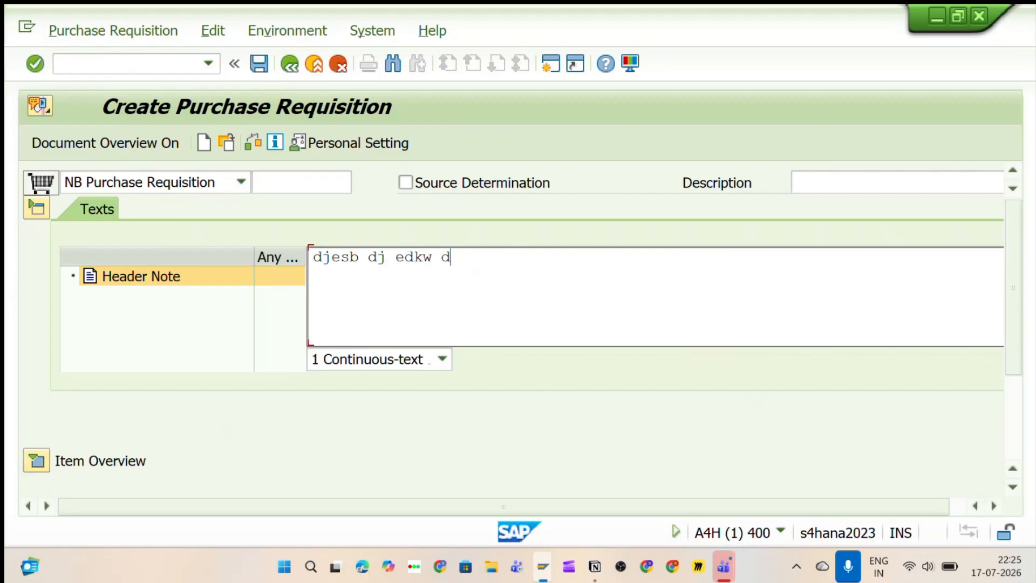
pyautogui.write('eiwd  ed  djed ')
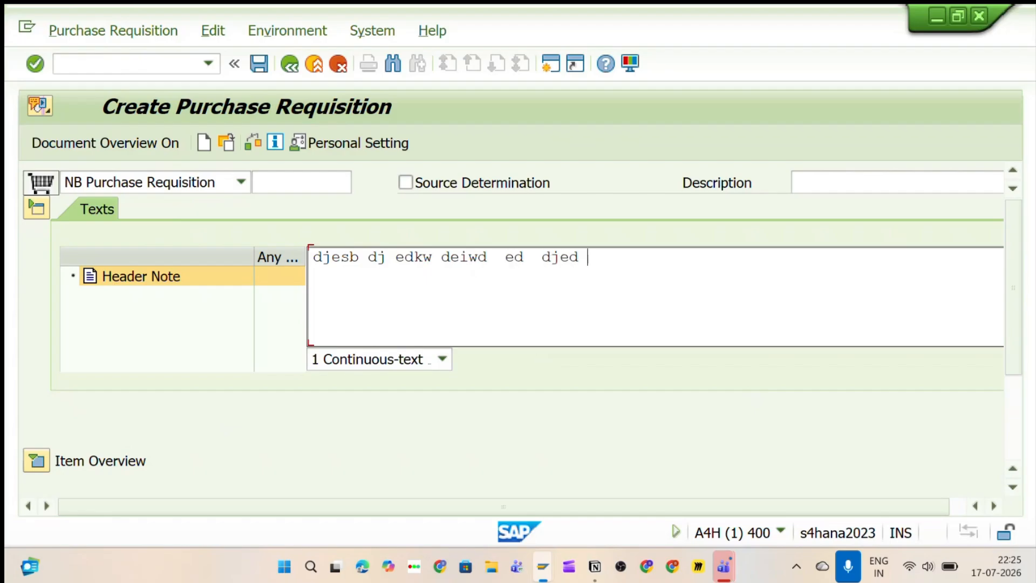
pyautogui.write('wedc3 r4r')
pyautogui.press('BackSpace')
pyautogui.write('.')
pyautogui.click(34, 209)
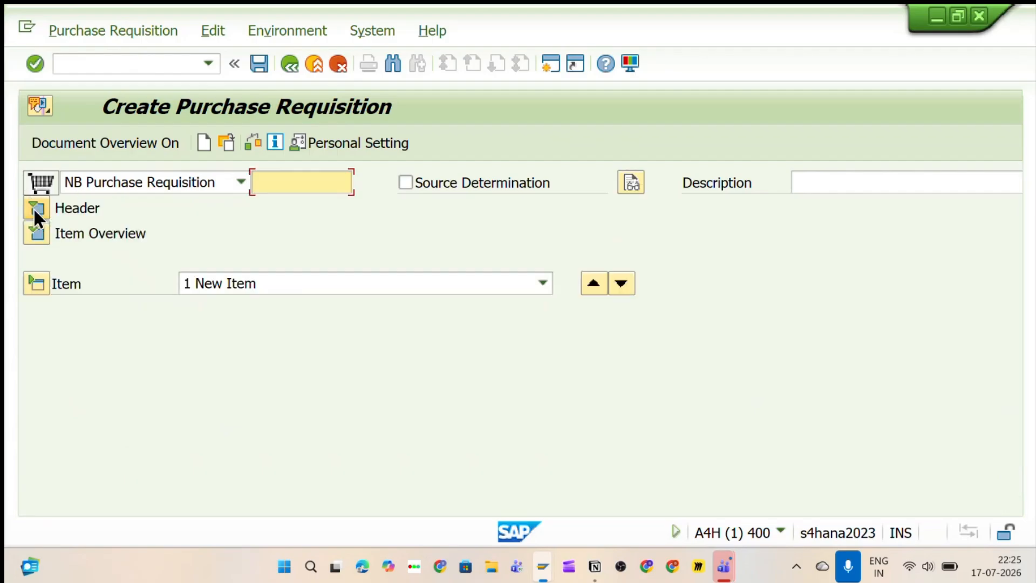
# Expand the item overview and view the search help for the first item's Material, closing it without a selection.
pyautogui.click(37, 236)
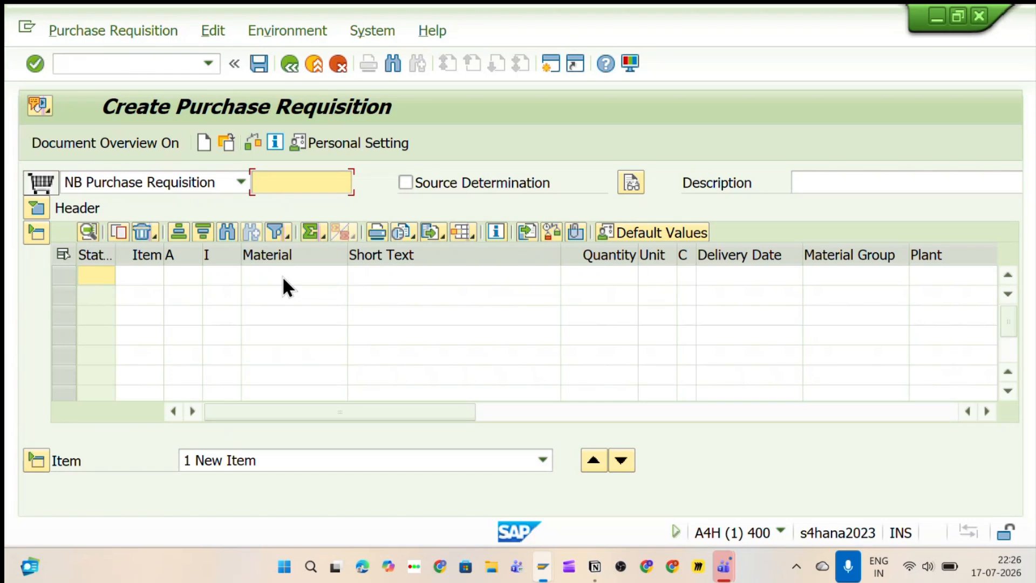
pyautogui.click(263, 279)
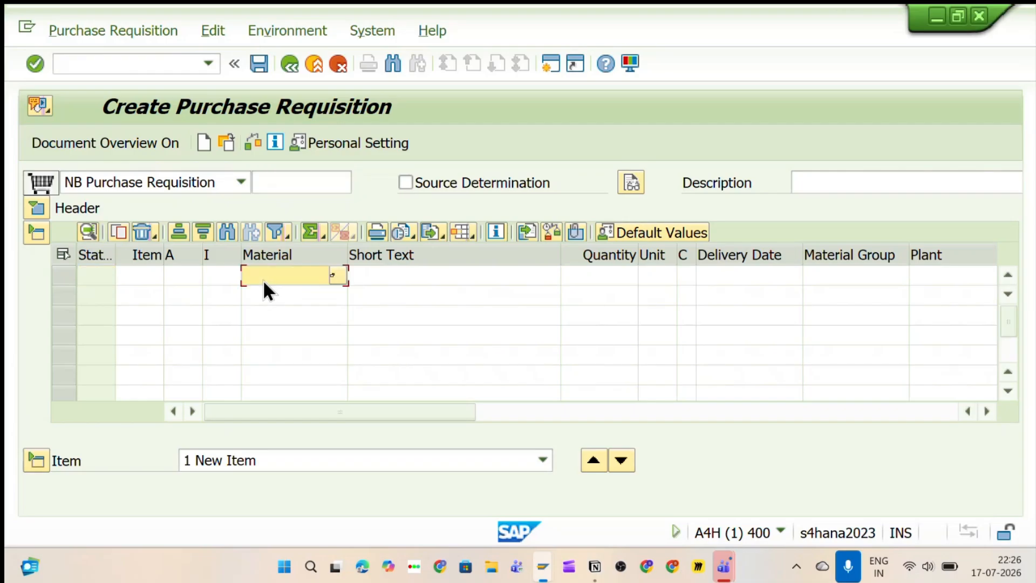
pyautogui.click(331, 274)
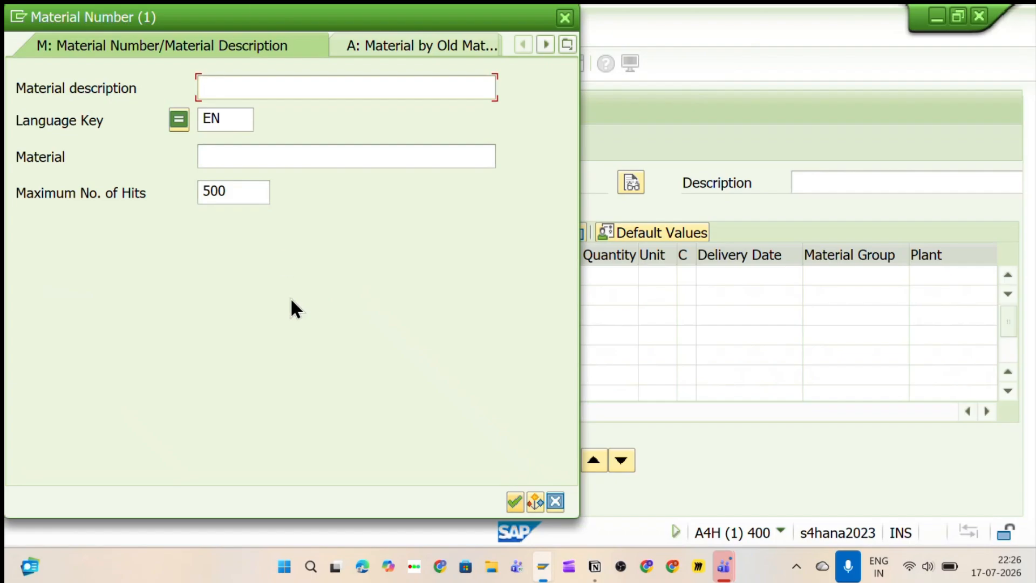
pyautogui.moveTo(259, 20); pyautogui.dragTo(283, 129)
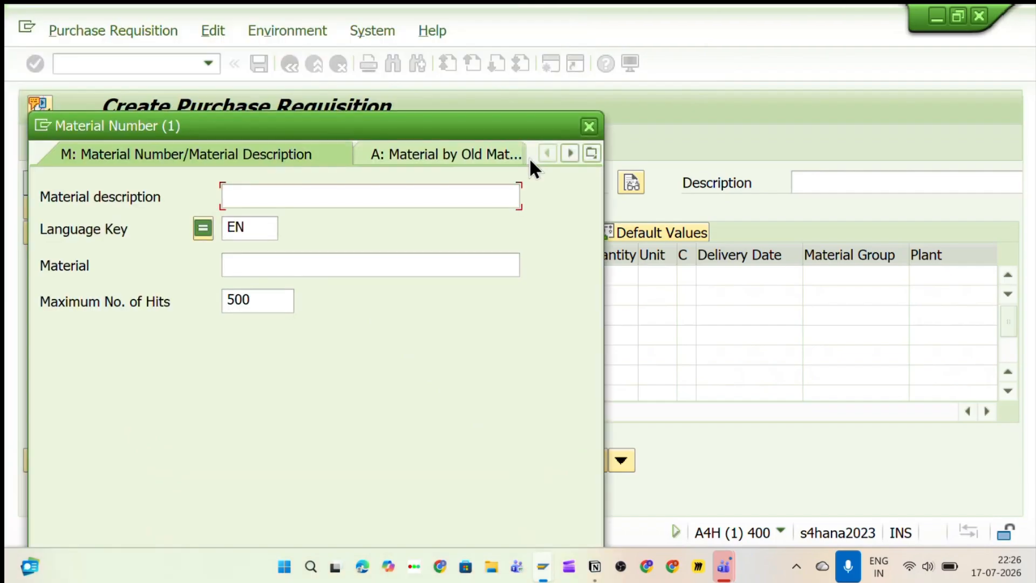
pyautogui.click(587, 128)
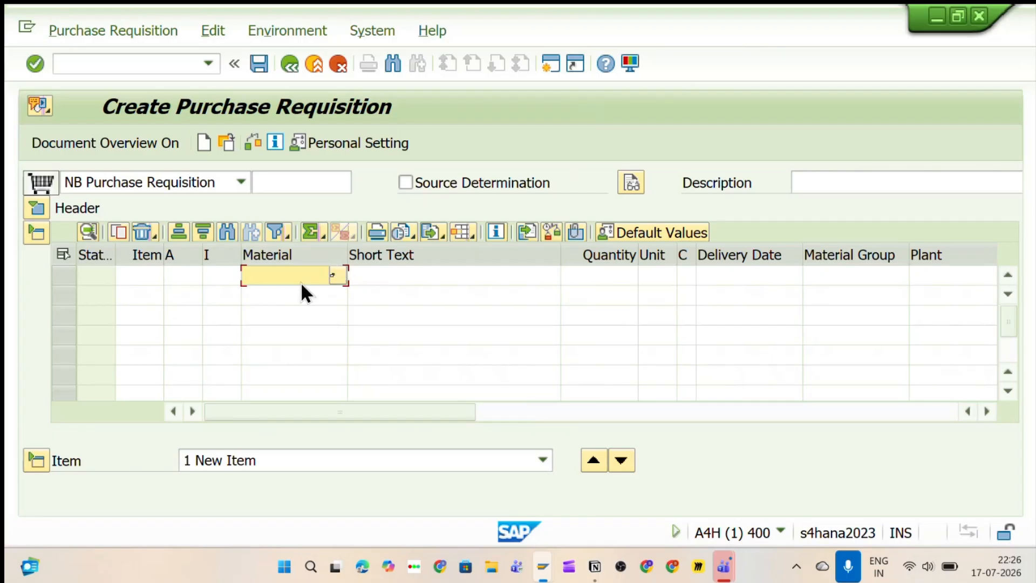
# Switch to the Notion notes and look up the created material's code in the Material Master Record section, selecting it there.
pyautogui.click(594, 572)
pyautogui.scroll(10, 426, 365)
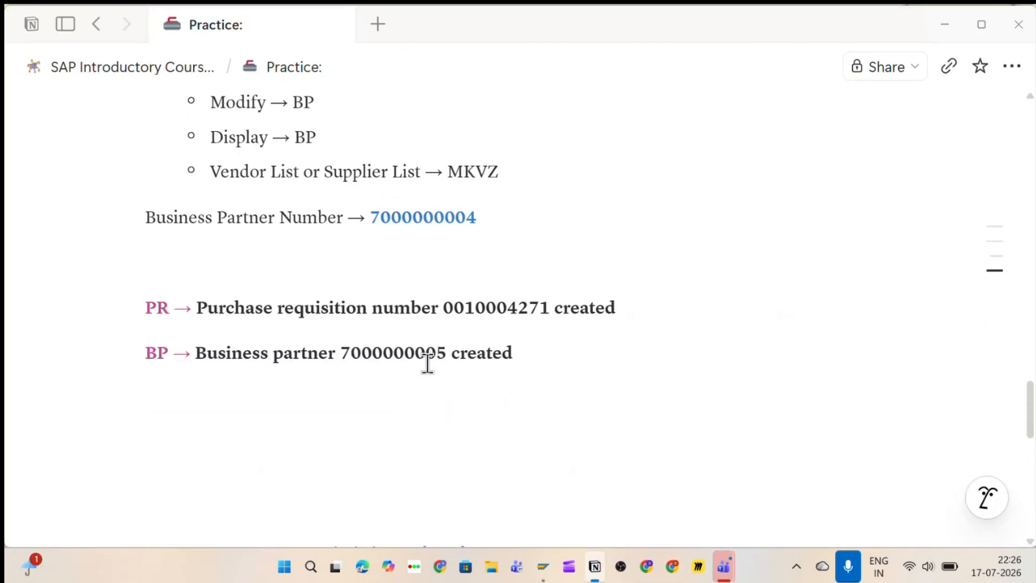
pyautogui.scroll(4, 427, 363)
pyautogui.scroll(-4, 427, 363)
pyautogui.scroll(10, 427, 363)
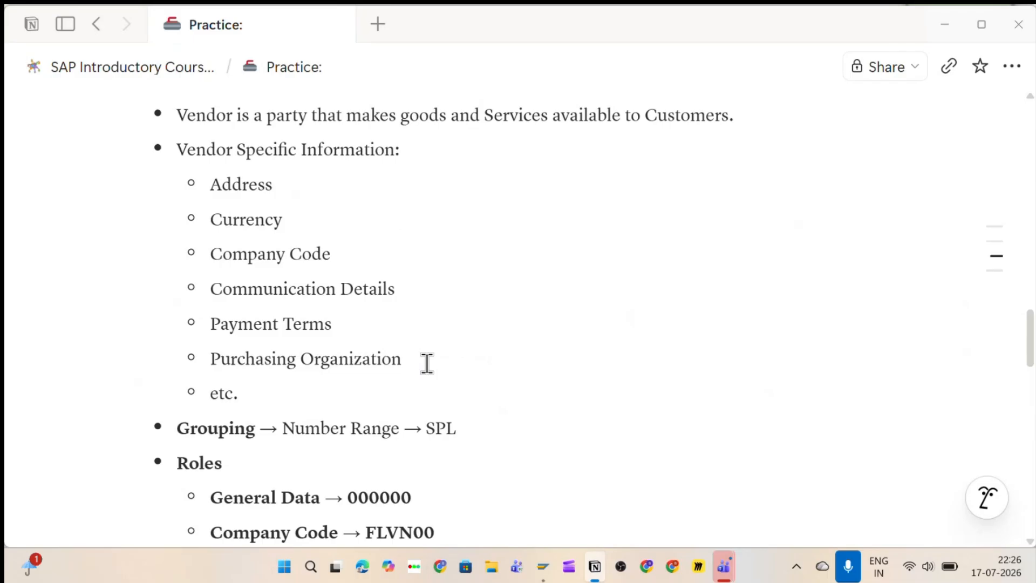
pyautogui.scroll(15, 427, 363)
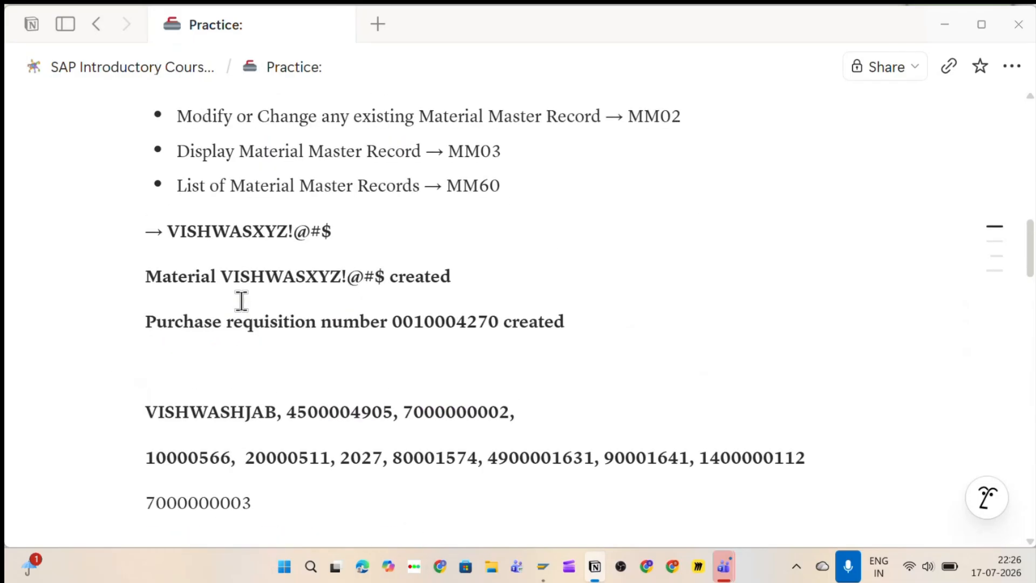
pyautogui.scroll(-2, 242, 300)
pyautogui.scroll(10, 242, 300)
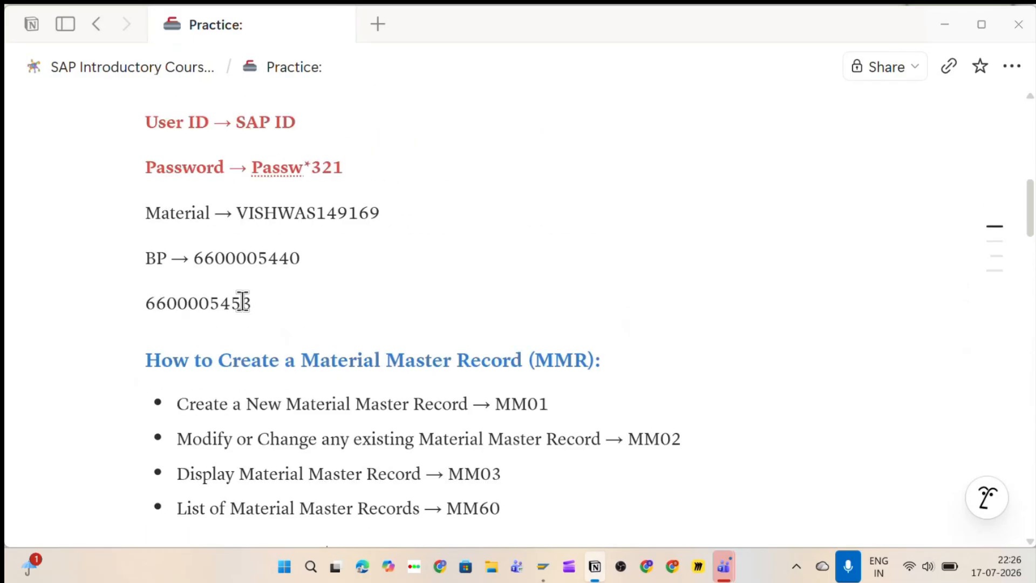
pyautogui.scroll(10, 265, 306)
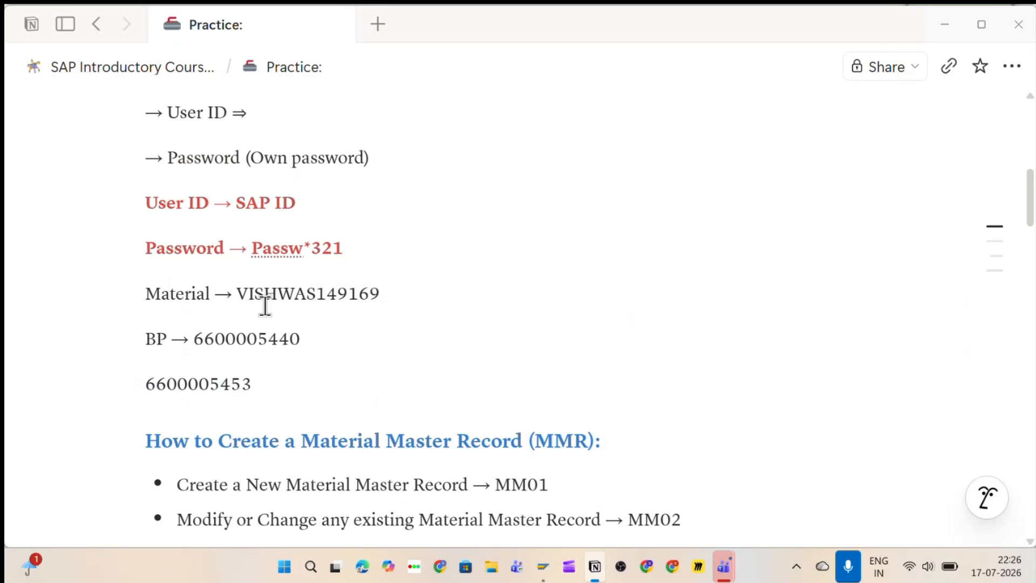
pyautogui.scroll(-20, 265, 305)
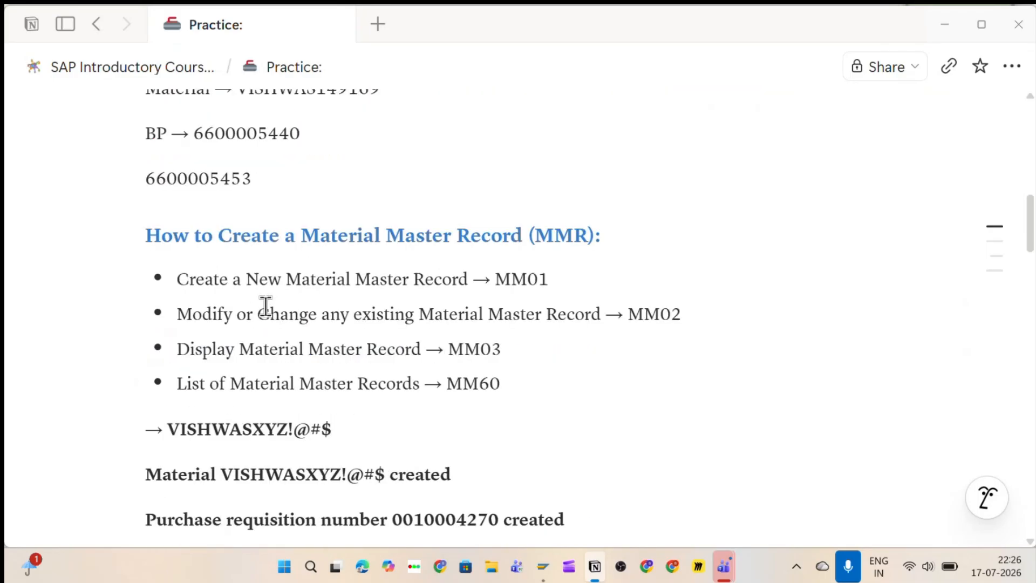
pyautogui.moveTo(222, 197); pyautogui.dragTo(381, 209)
pyautogui.scroll(-15, 328, 279)
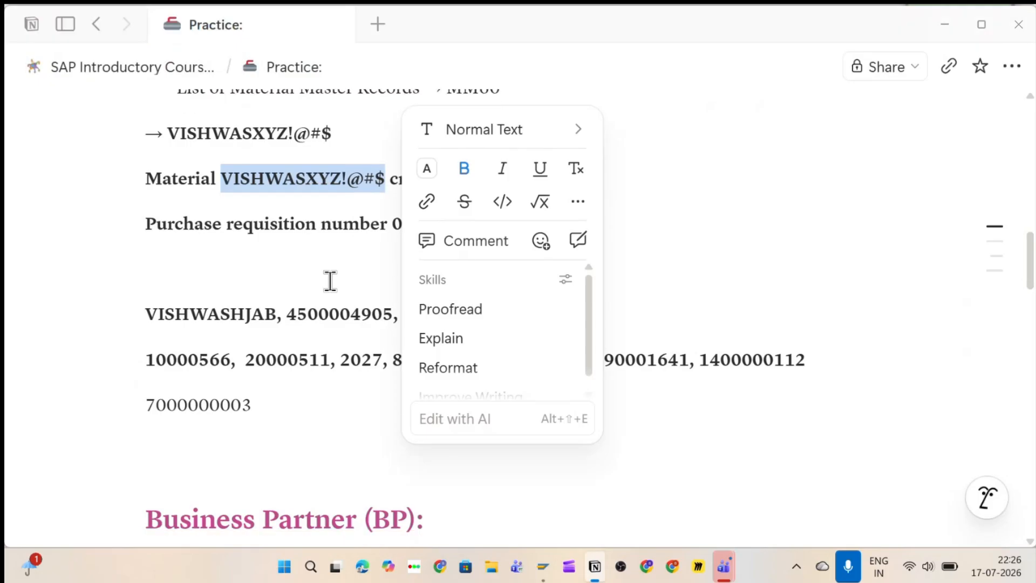
pyautogui.scroll(-10, 381, 300)
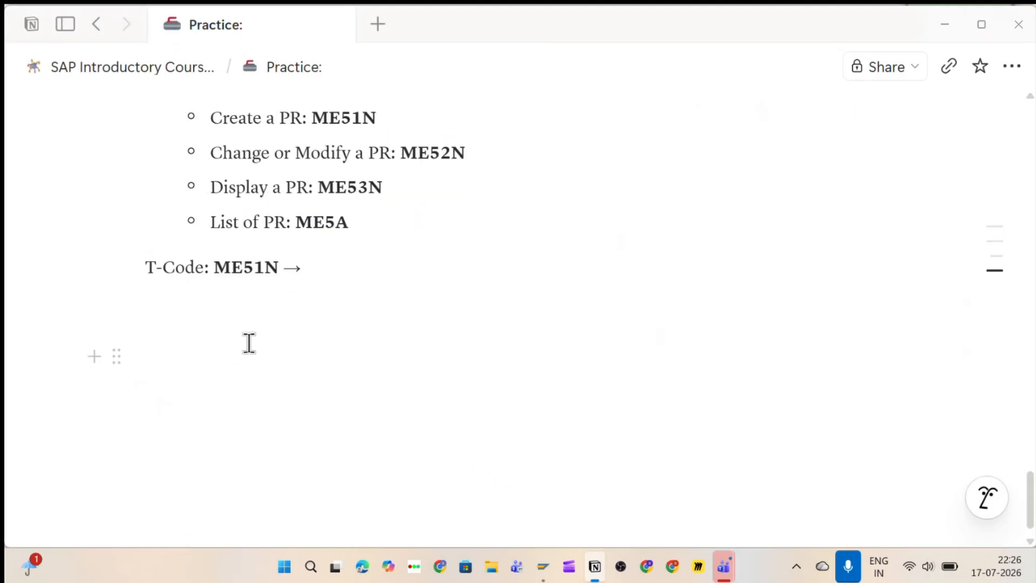
# Add the heading "Prequisition:" below the T-Code: ME51N line, with an indented empty line under it.
pyautogui.click(246, 303)
pyautogui.write('Pe')
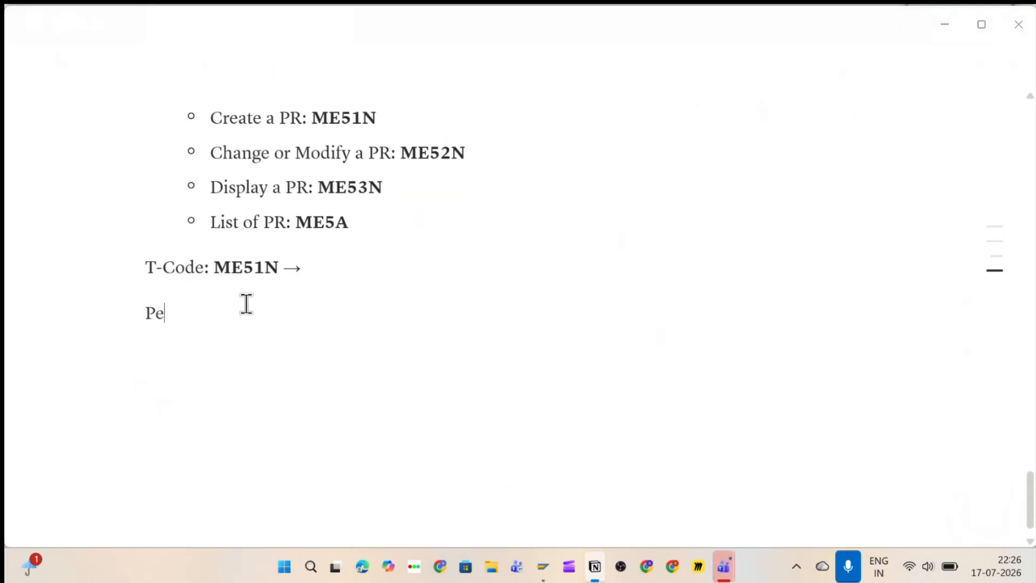
pyautogui.press('BackSpace')
pyautogui.write('requisition:')
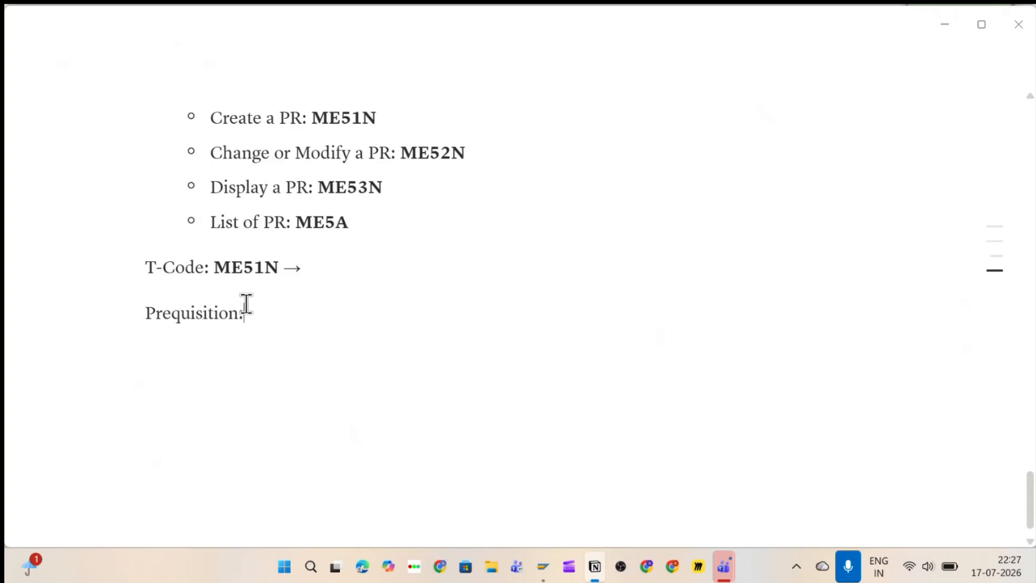
pyautogui.press('Return')
pyautogui.press('Tab')
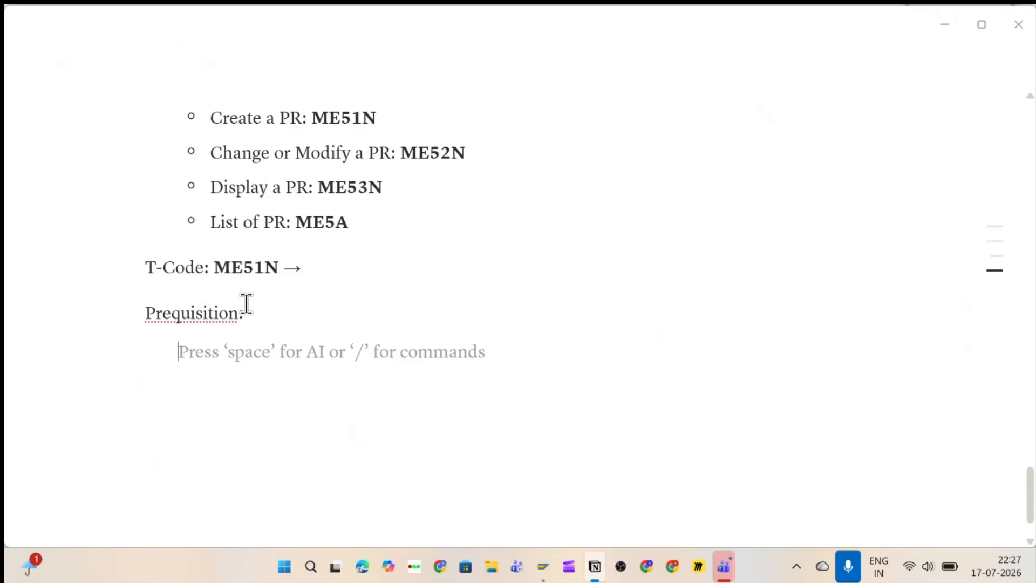
# Try respelling the new heading below the T-Code line as "Pre-Quisition:" and as "Prequesition:".
pyautogui.click(174, 313)
pyautogui.write('r')
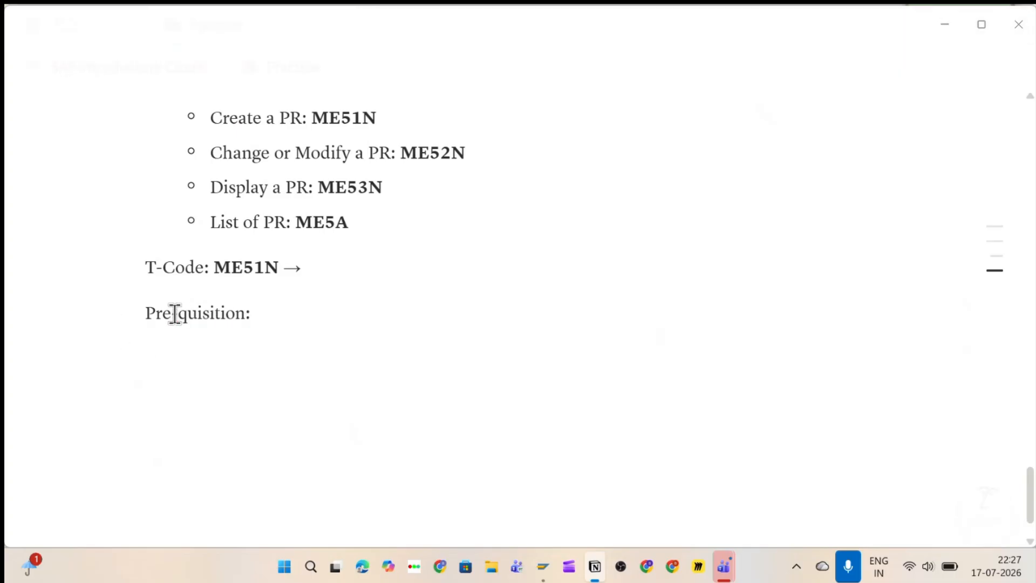
pyautogui.press('Right')
pyautogui.press('BackSpace')
pyautogui.press('BackSpace')
pyautogui.write('-Q')
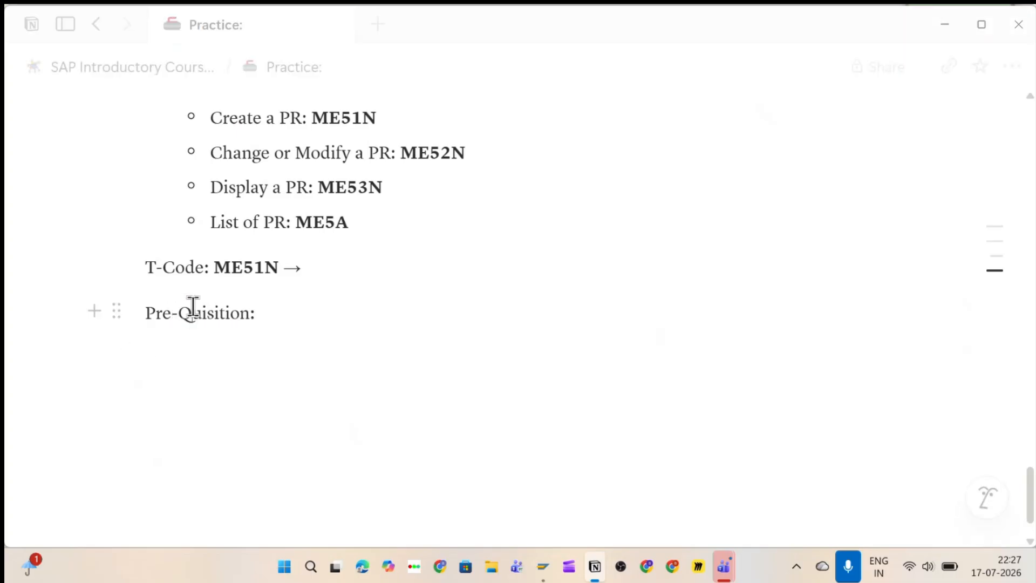
pyautogui.click(210, 322)
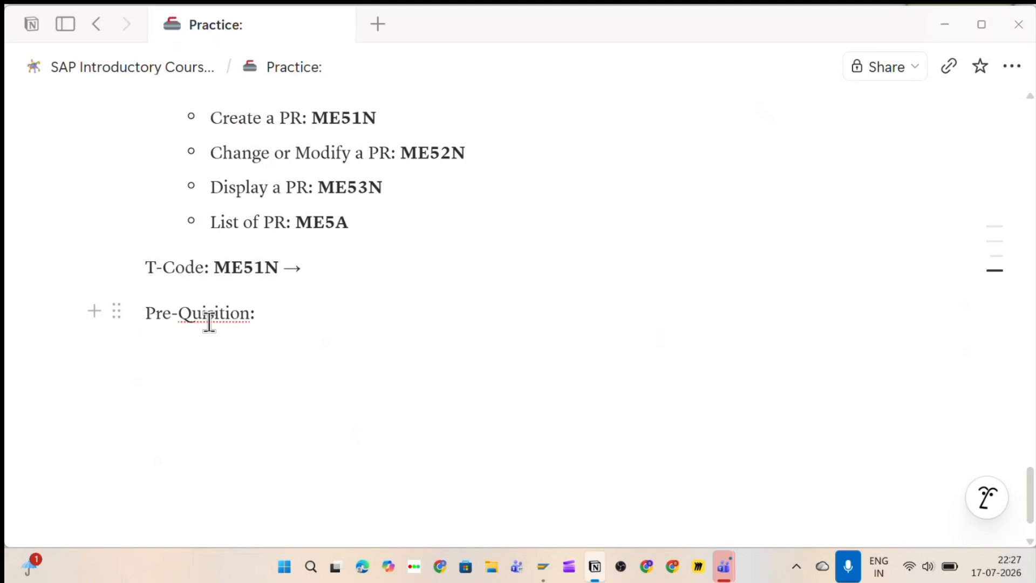
pyautogui.press('BackSpace')
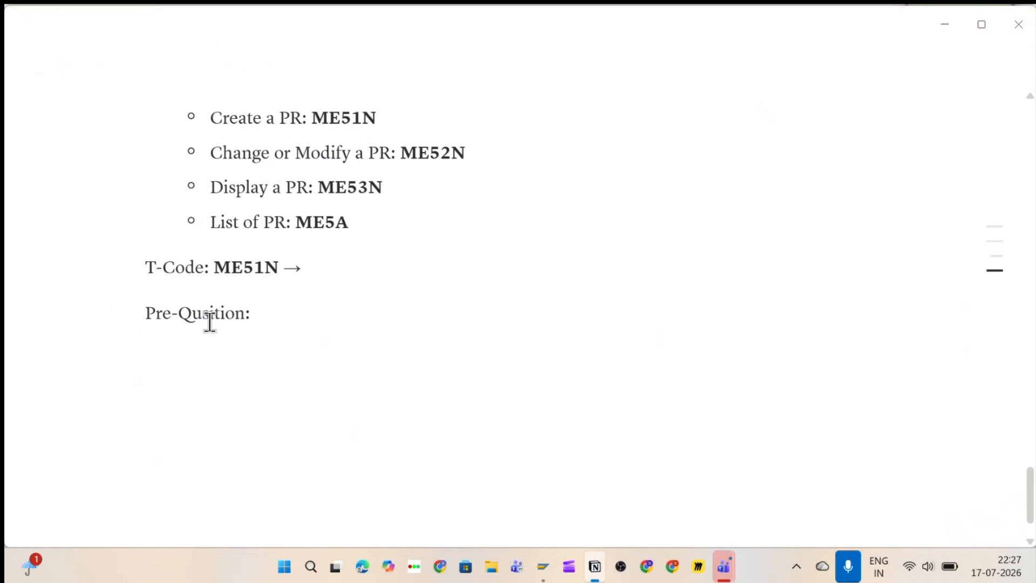
pyautogui.press('BackSpace')
pyautogui.press('BackSpace')
pyautogui.press('BackSpace')
pyautogui.write('qui')
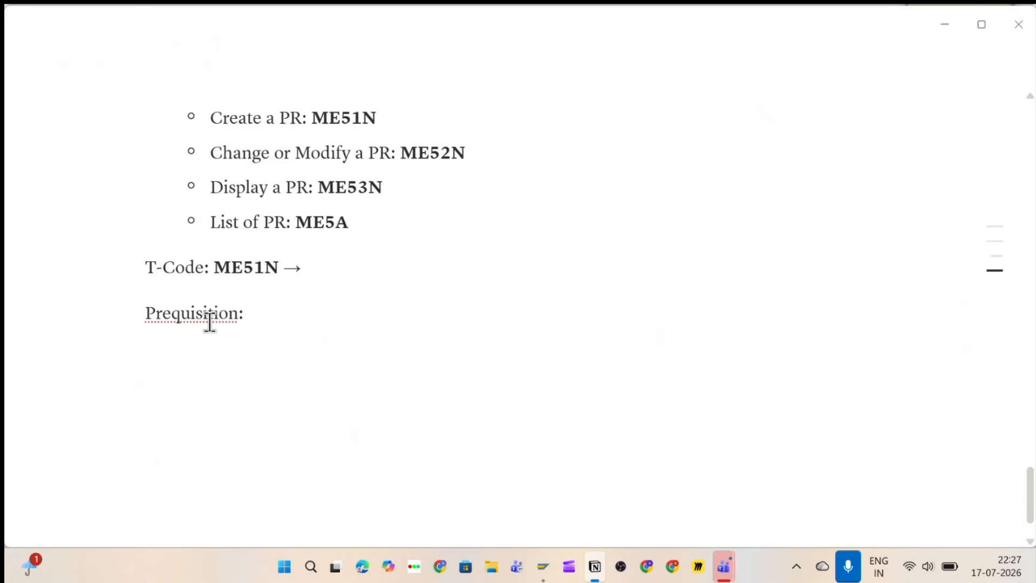
pyautogui.press('BackSpace')
pyautogui.write('e')
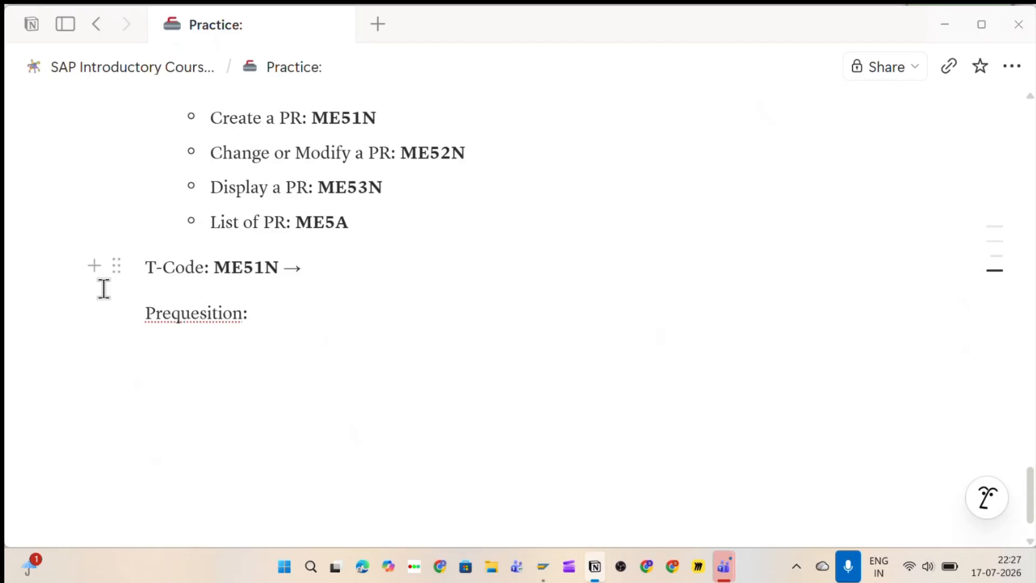
# Correct the heading below the T-Code line to read "Prerequisition:".
pyautogui.click(170, 316)
pyautogui.write('re')
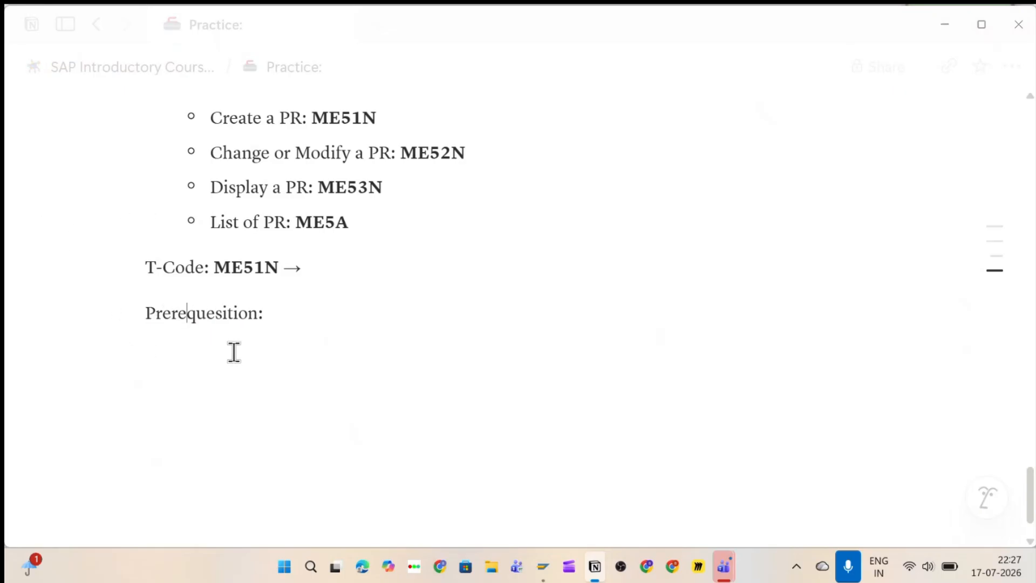
pyautogui.click(214, 311)
pyautogui.press('BackSpace')
pyautogui.write('i')
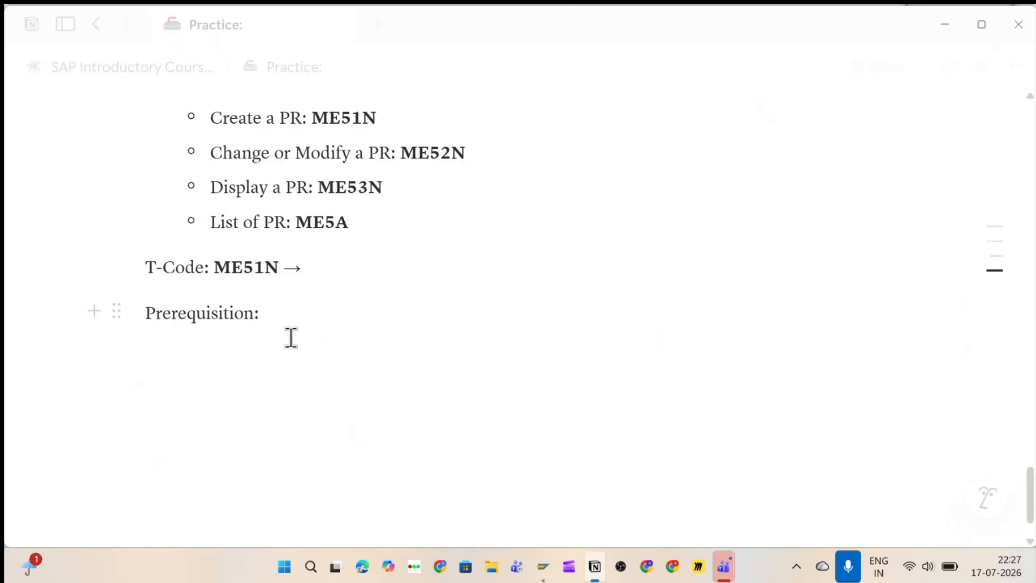
pyautogui.click(297, 315)
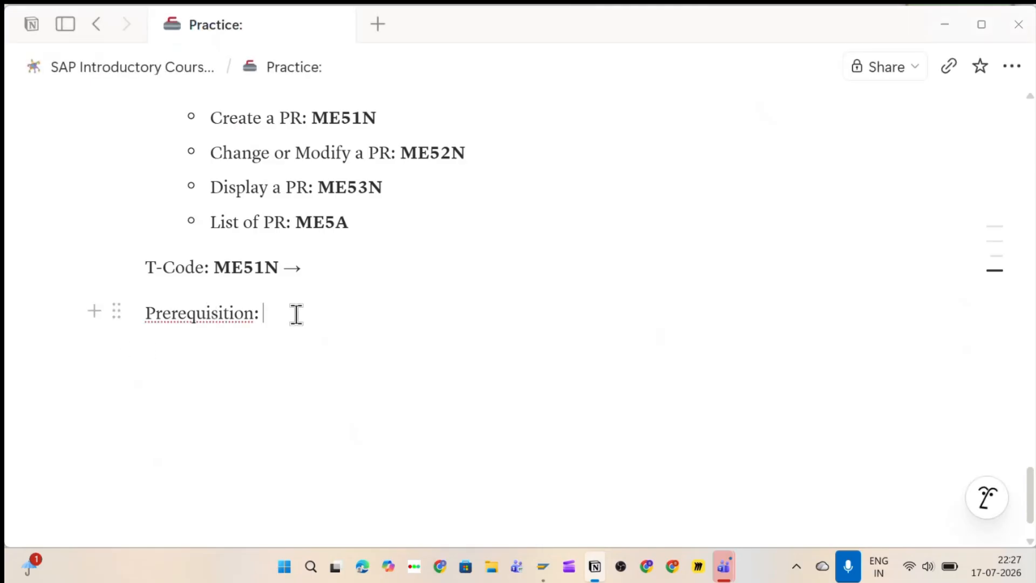
# Split the heading into two capitalized words joined by a spaced hyphen, reading "Pre - Requisition:".
pyautogui.click(177, 320)
pyautogui.press('BackSpace')
pyautogui.write('R')
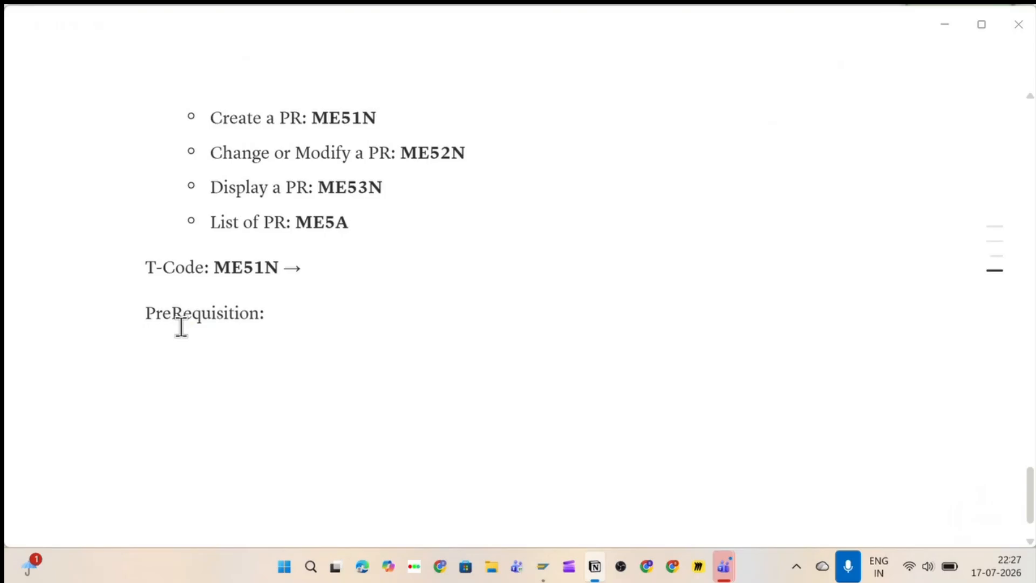
pyautogui.press('Left')
pyautogui.press('Right')
pyautogui.press('Right')
pyautogui.press('Right')
pyautogui.press('Right')
pyautogui.press('Right')
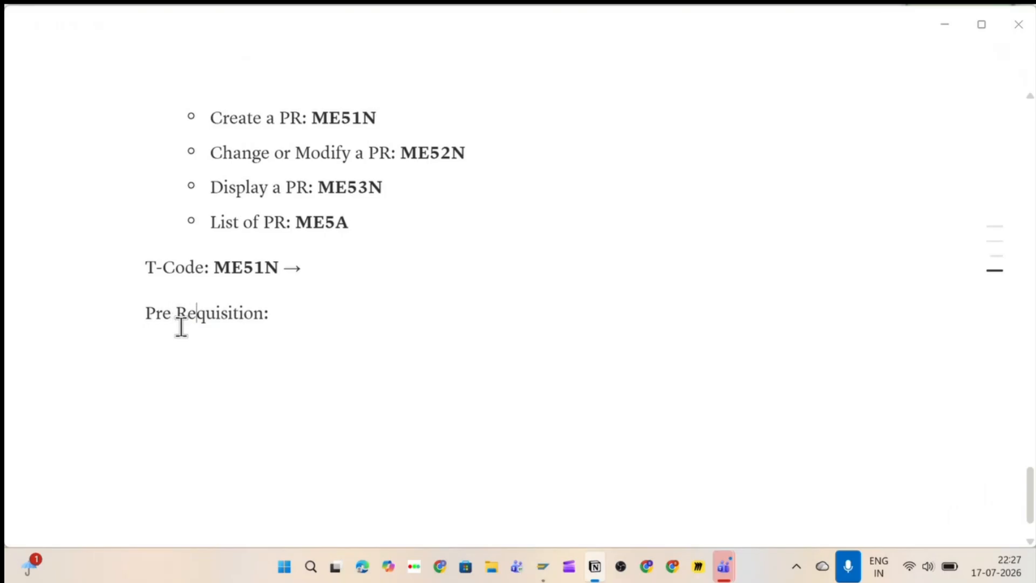
pyautogui.press('Right')
pyautogui.press('Right')
pyautogui.press('Right')
pyautogui.press('Right')
pyautogui.press('Right')
pyautogui.press('Right')
pyautogui.press('Right')
pyautogui.click(172, 331)
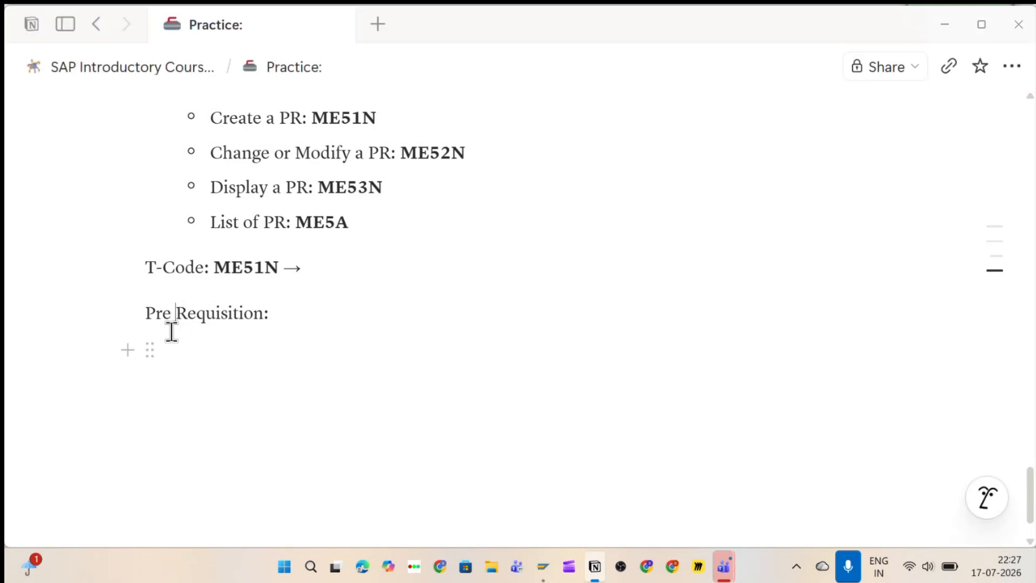
pyautogui.write('-')
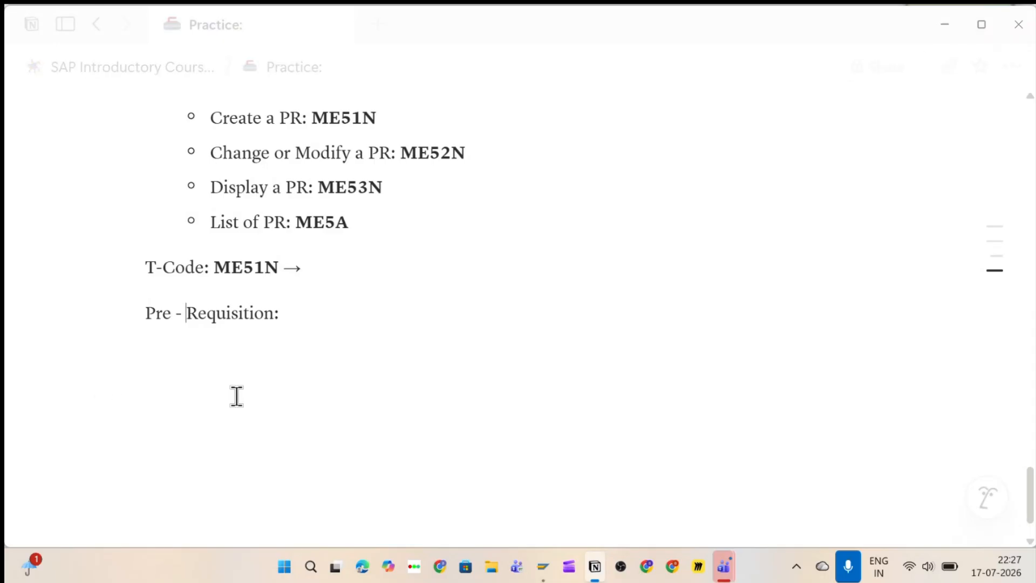
# Add the indented line "Material or Service Name" under the Pre - Requisition heading.
pyautogui.click(341, 317)
pyautogui.press('Return')
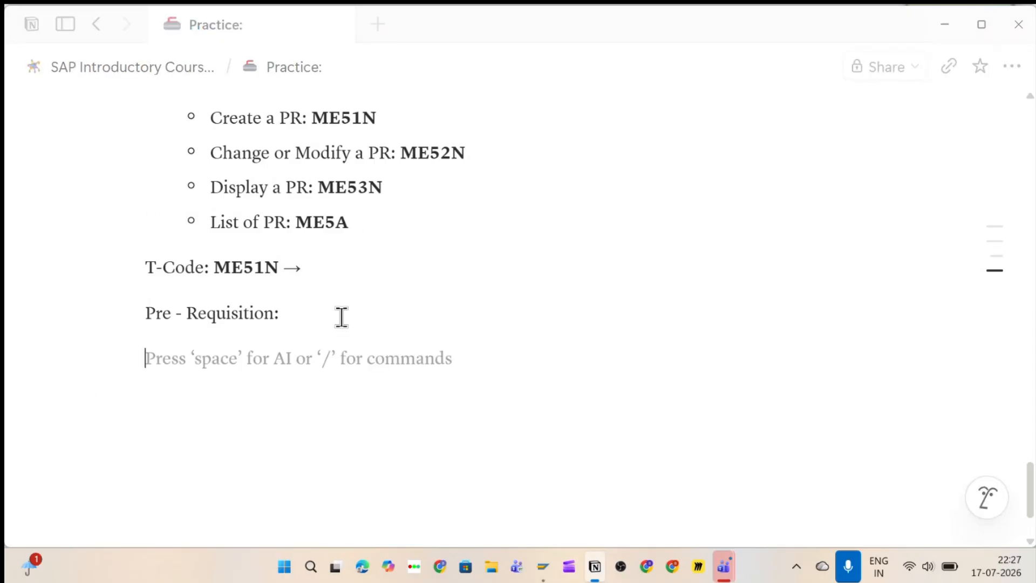
pyautogui.write('MAterial')
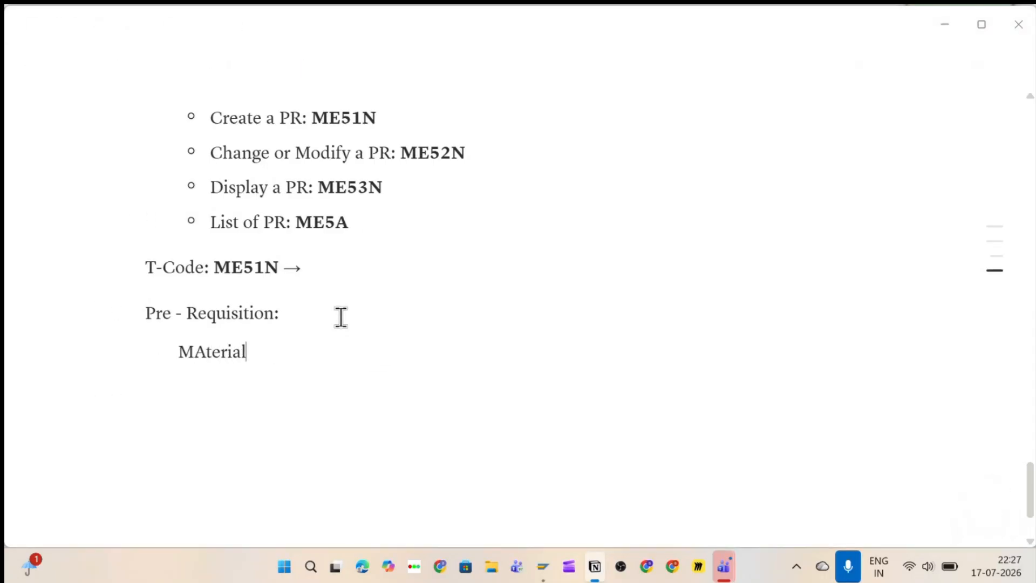
pyautogui.press('BackSpace')
pyautogui.press('BackSpace')
pyautogui.press('BackSpace')
pyautogui.press('BackSpace')
pyautogui.press('BackSpace')
pyautogui.press('BackSpace')
pyautogui.press('BackSpace')
pyautogui.press('BackSpace')
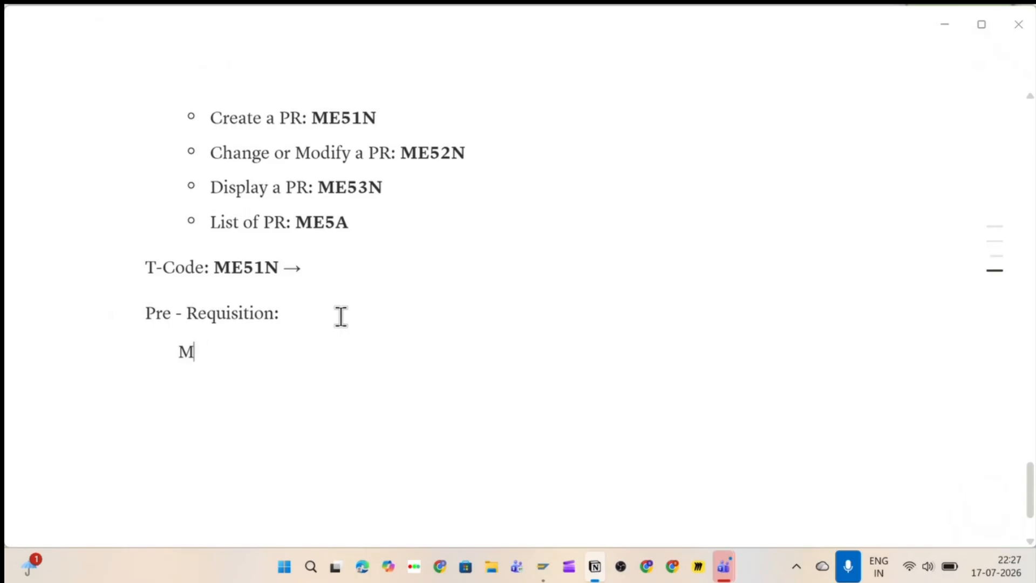
pyautogui.write('at')
pyautogui.press('BackSpace')
pyautogui.write('terial oe')
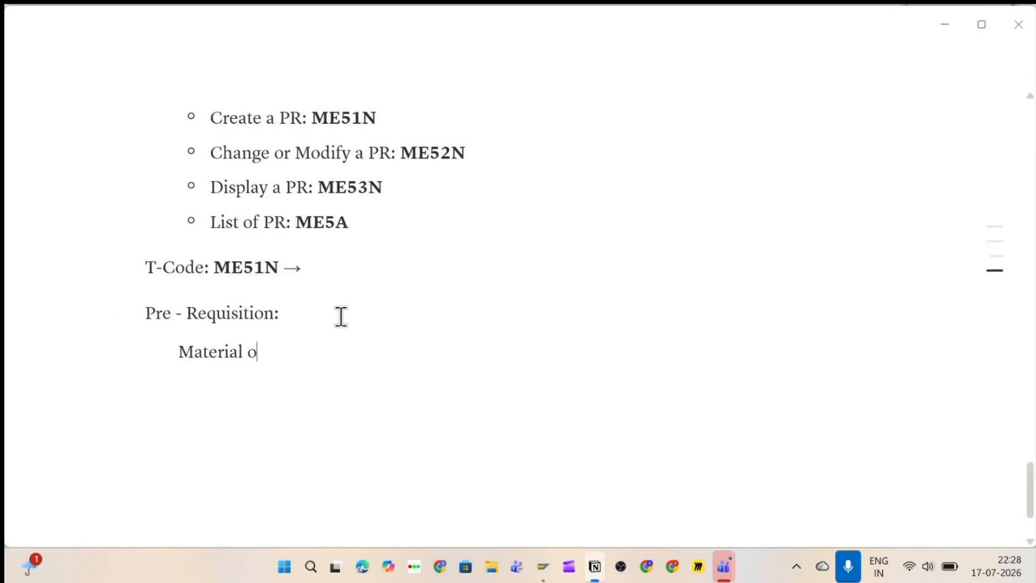
pyautogui.press('BackSpace')
pyautogui.press('BackSpace')
pyautogui.write('r Service ')
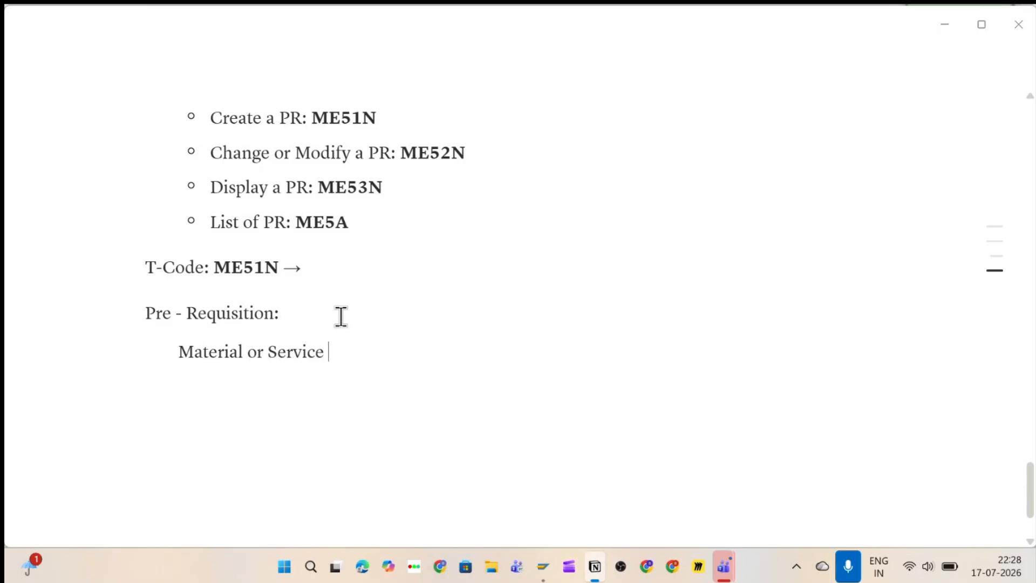
pyautogui.write('Name')
pyautogui.press('Return')
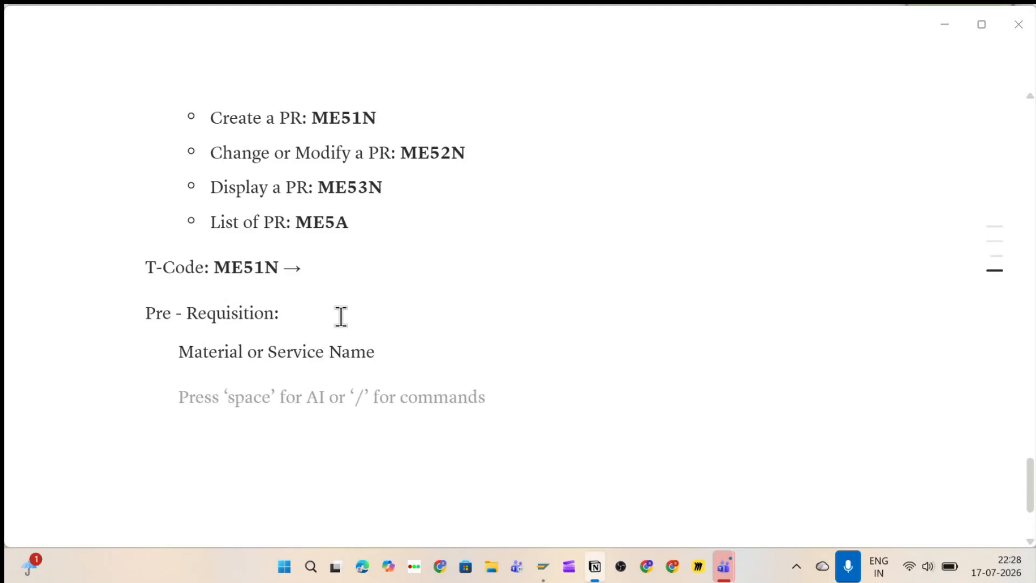
# Add the indented lines "Plant" and "Purchasing Group" to the Pre - Requisition list.
pyautogui.write('Plant')
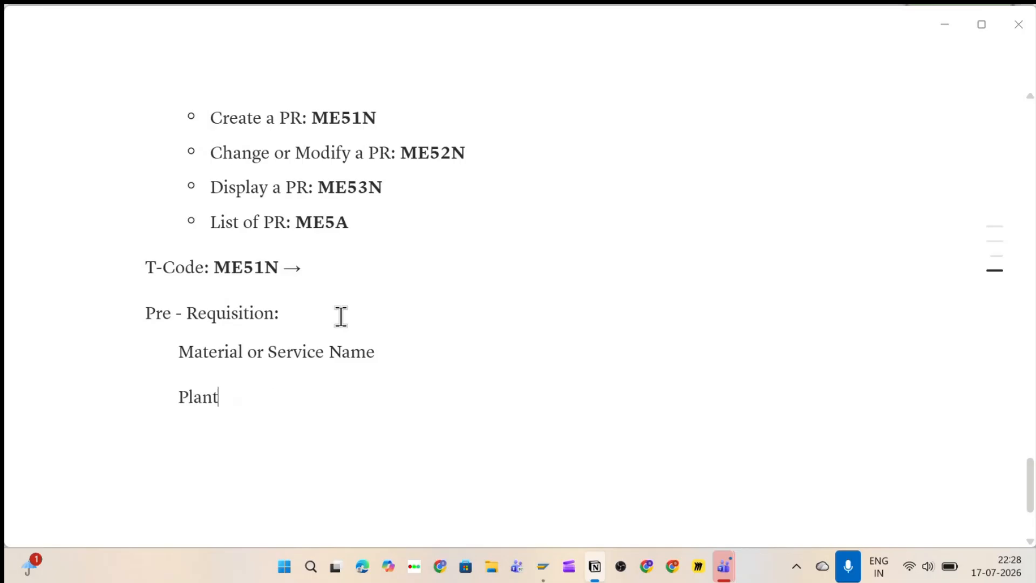
pyautogui.press('Return')
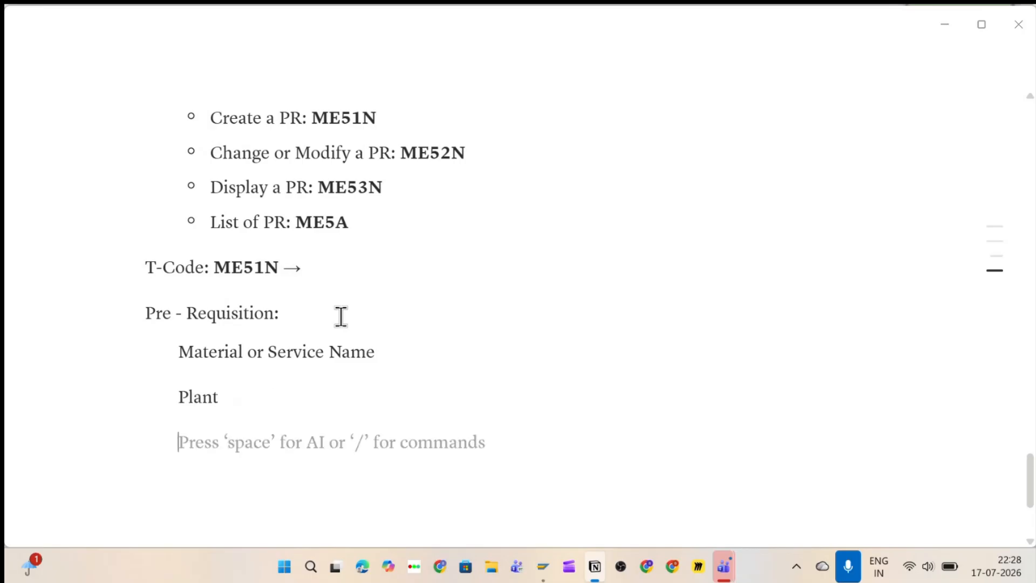
pyautogui.write('P')
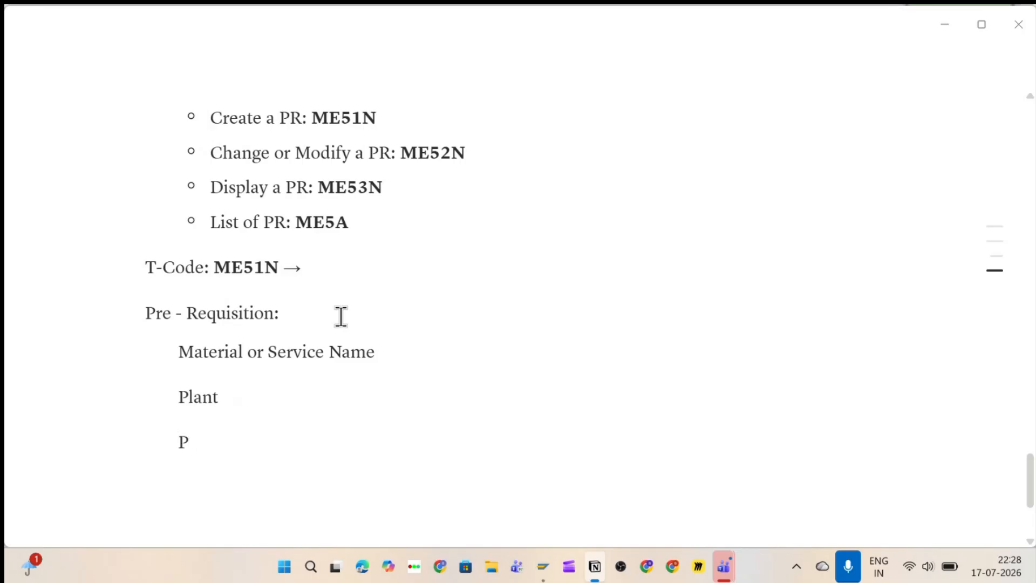
pyautogui.write('urchasing Grou')
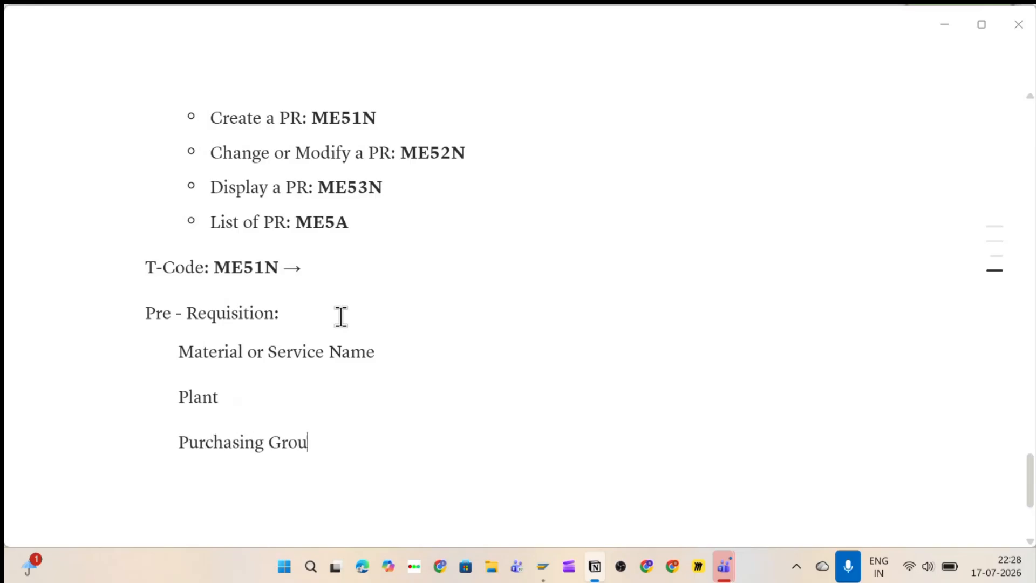
pyautogui.write('p')
pyautogui.press('Return')
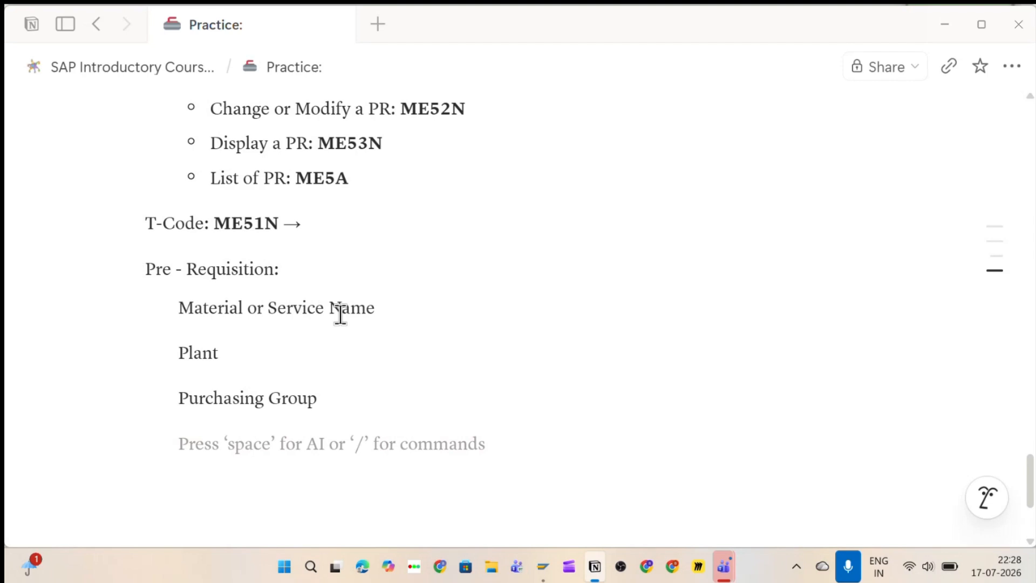
# Highlight the three Pre - Requisition entries for review and clear the selection.
pyautogui.scroll(-2, 340, 313)
pyautogui.moveTo(174, 189); pyautogui.dragTo(342, 292)
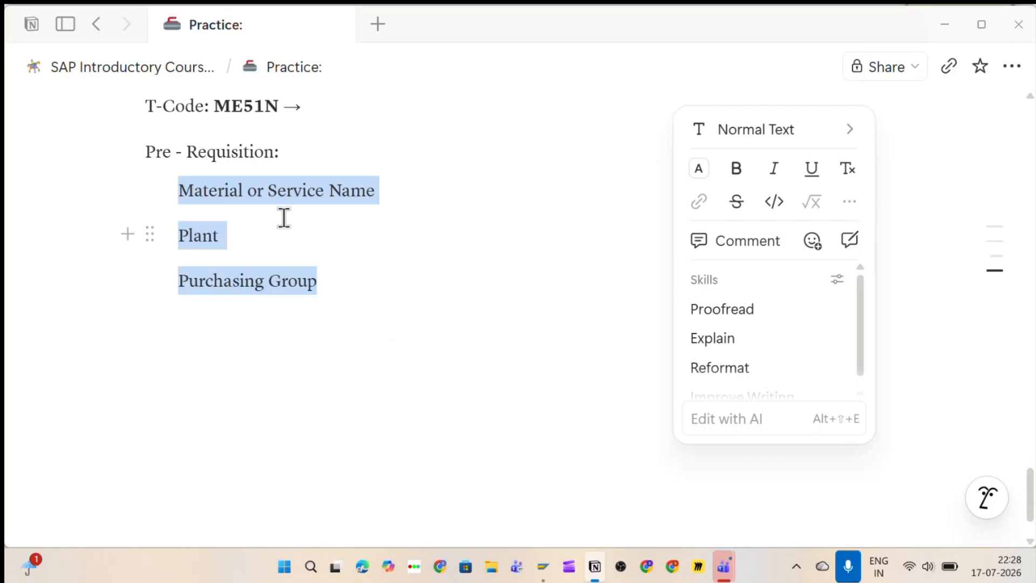
pyautogui.click(331, 231)
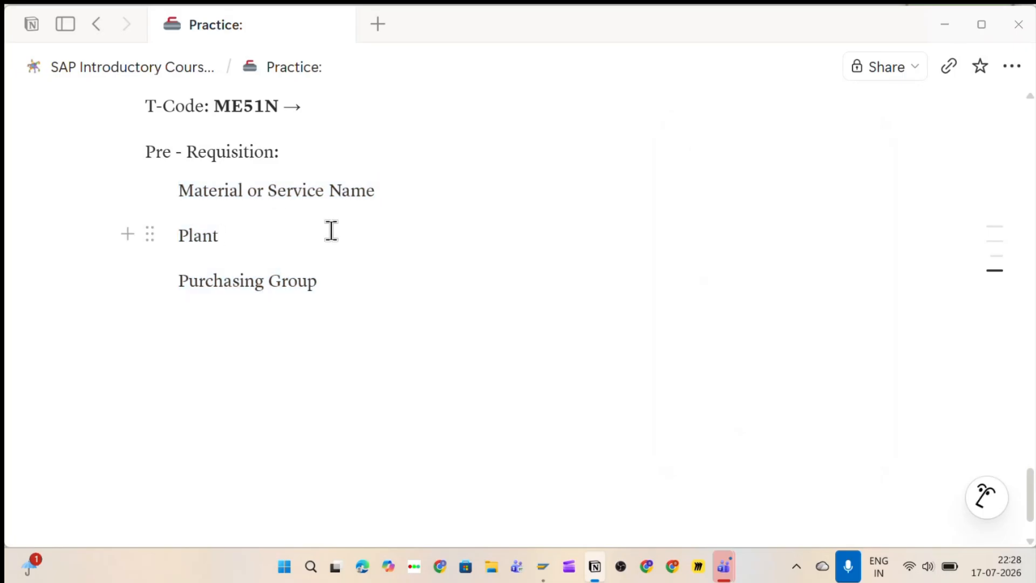
# Switch to SAP, paste the copied material code into the first item's Material, and widen that column to show the full code.
pyautogui.hotkey('alt', 'Tab')
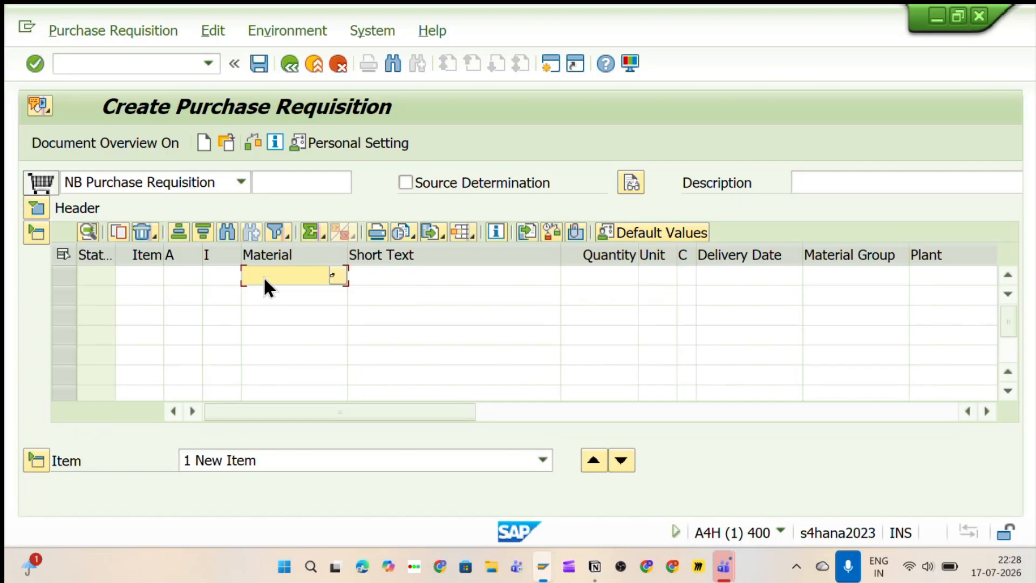
pyautogui.hotkey('ctrl', 'v')
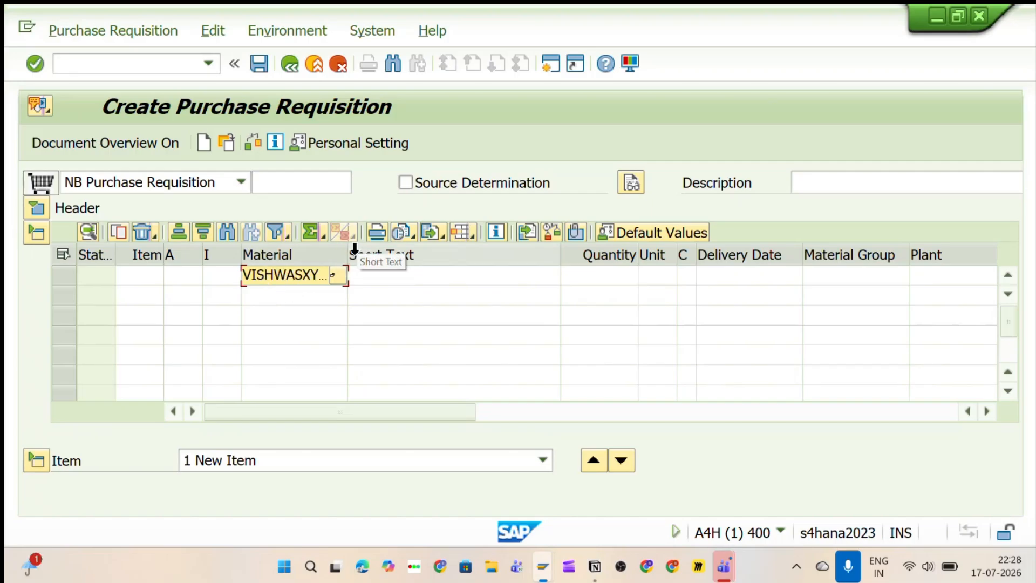
pyautogui.moveTo(354, 248); pyautogui.dragTo(412, 254)
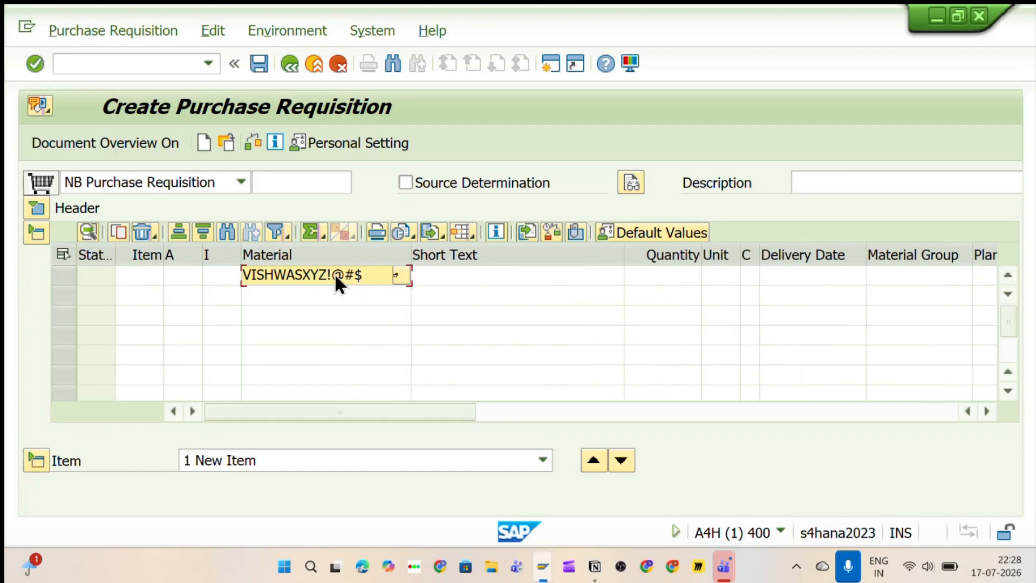
# Leave the first item's Short Text empty and set its Quantity to 1.
pyautogui.click(473, 275)
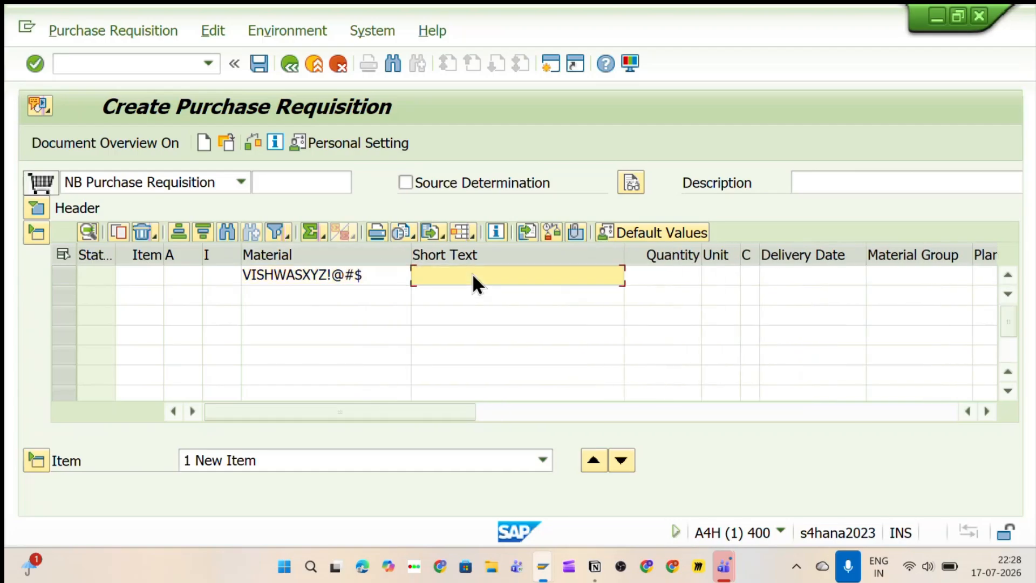
pyautogui.click(678, 274)
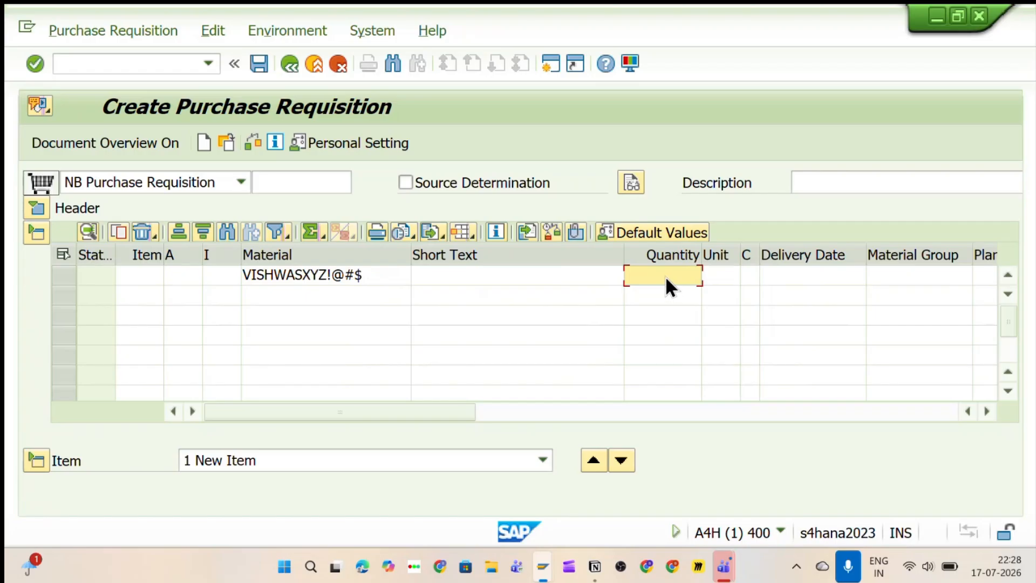
pyautogui.write('1')
pyautogui.click(681, 315)
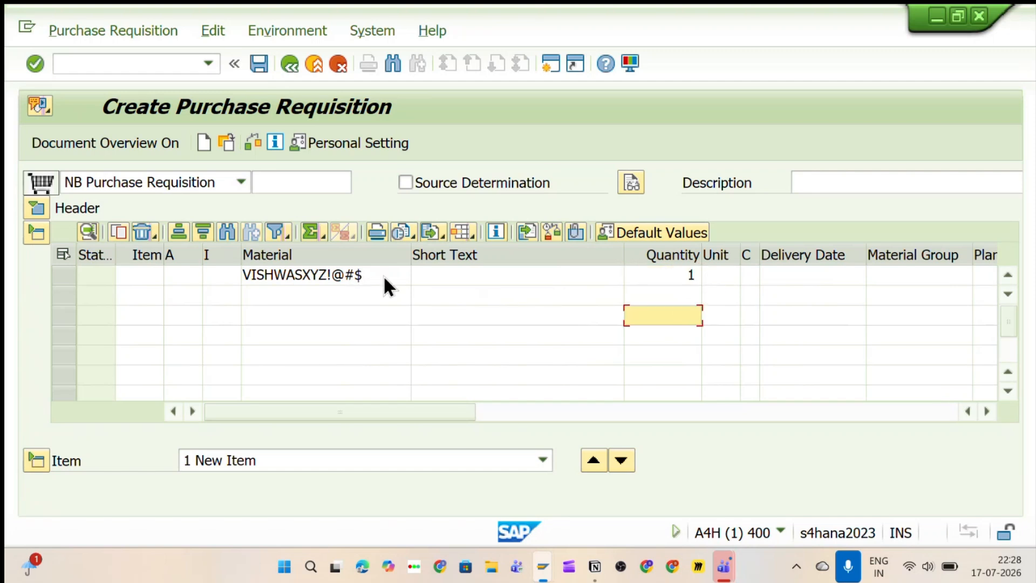
# Leave the first item's Delivery Date empty, set its Plant to SV11 and Purchasing Group to 01, and confirm the item.
pyautogui.click(791, 276)
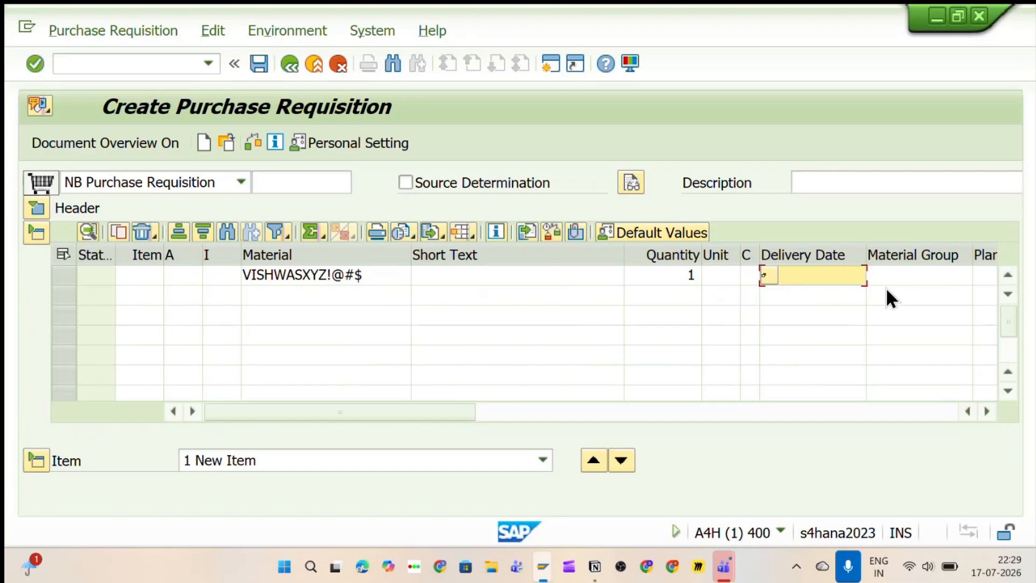
pyautogui.moveTo(385, 408); pyautogui.dragTo(561, 411)
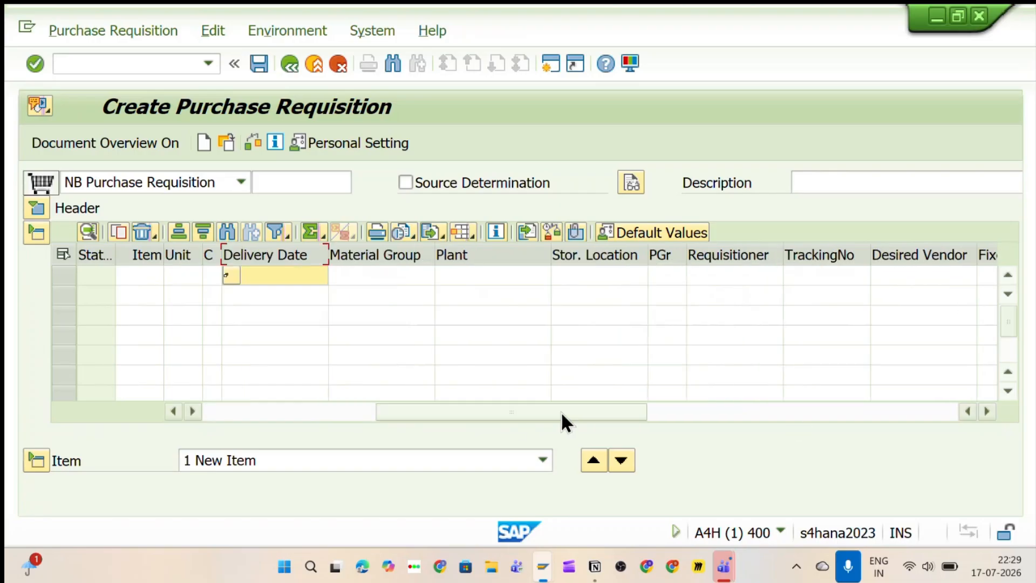
pyautogui.click(441, 278)
pyautogui.write('SV11')
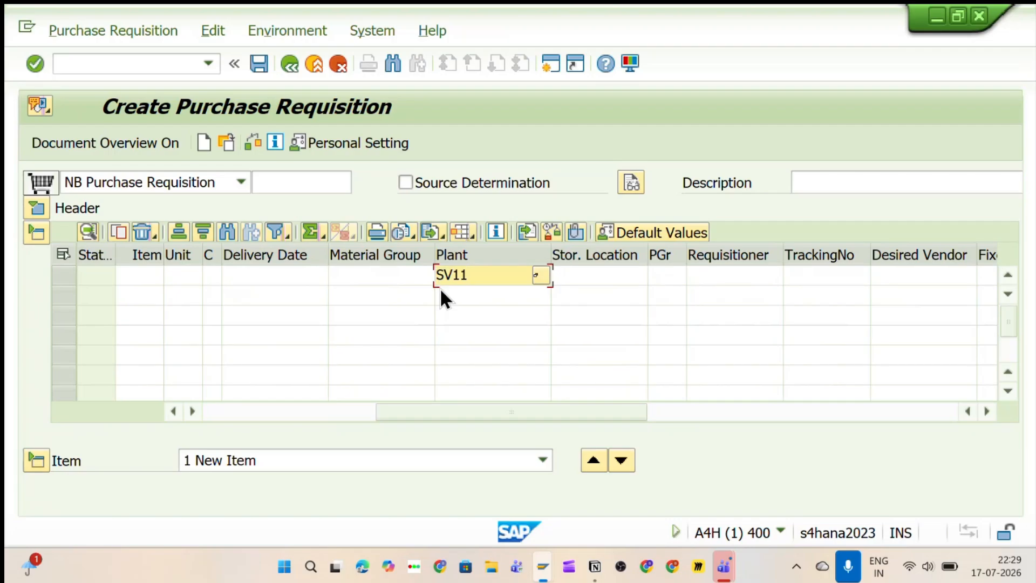
pyautogui.click(667, 276)
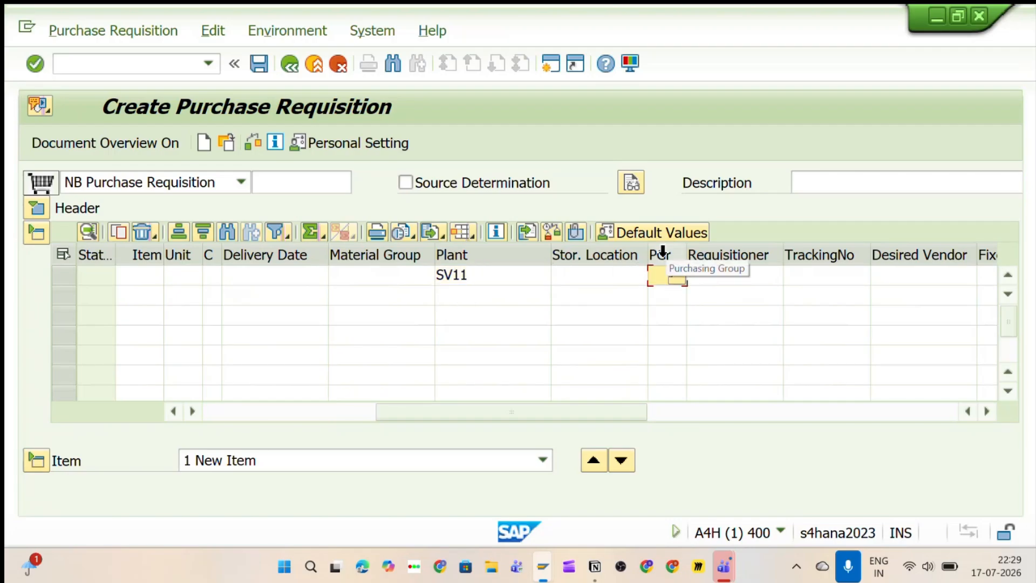
pyautogui.write('01')
pyautogui.press('Return')
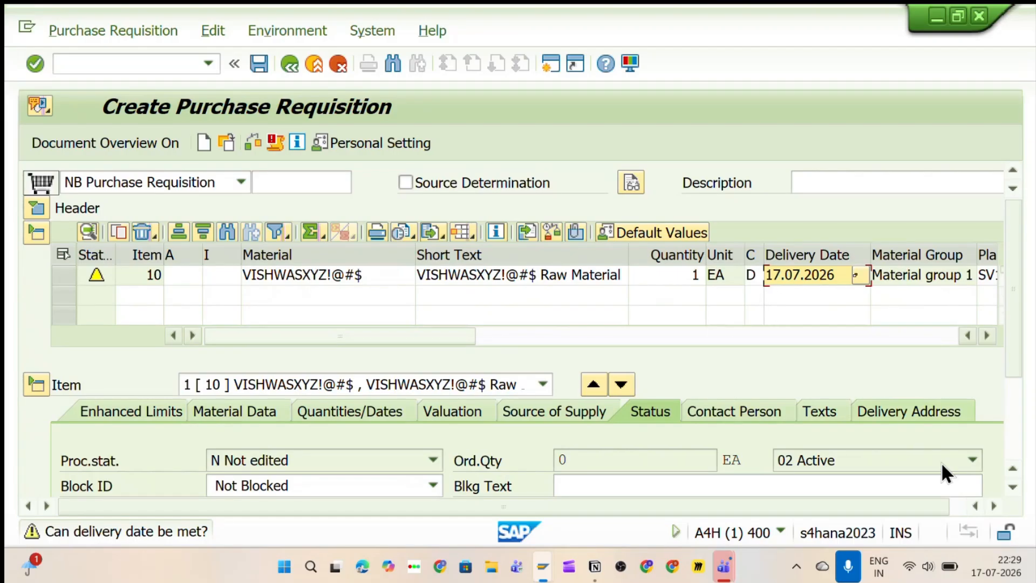
# Pick 17.07.2026 from the calendar as the item's Delivery Date.
pyautogui.moveTo(987, 578)
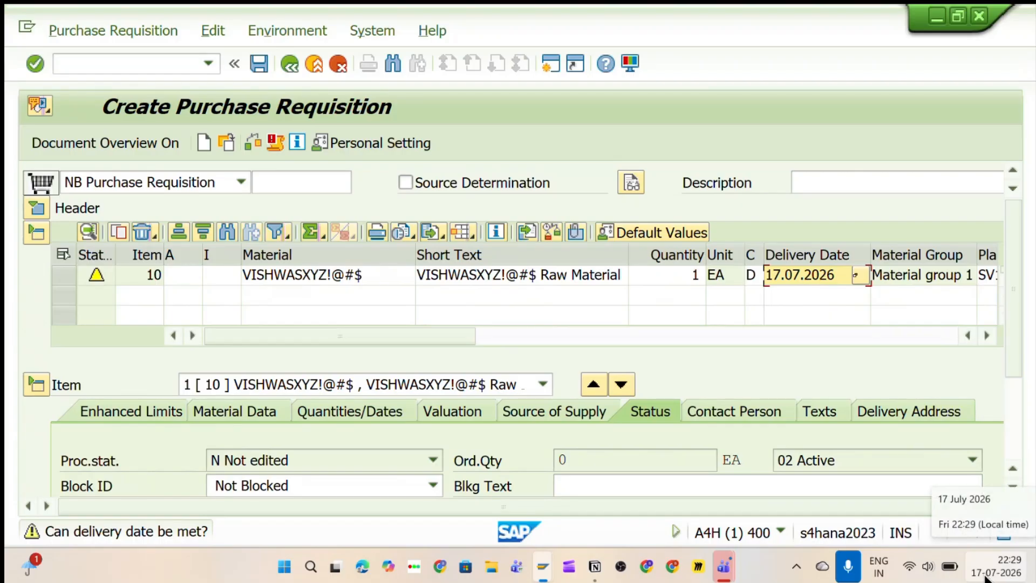
pyautogui.click(857, 275)
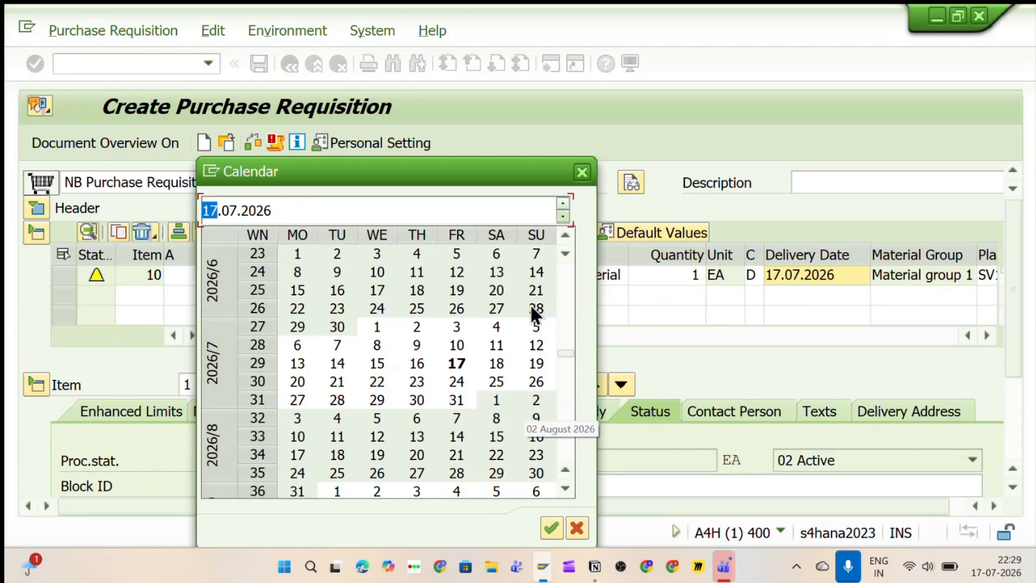
pyautogui.click(580, 171)
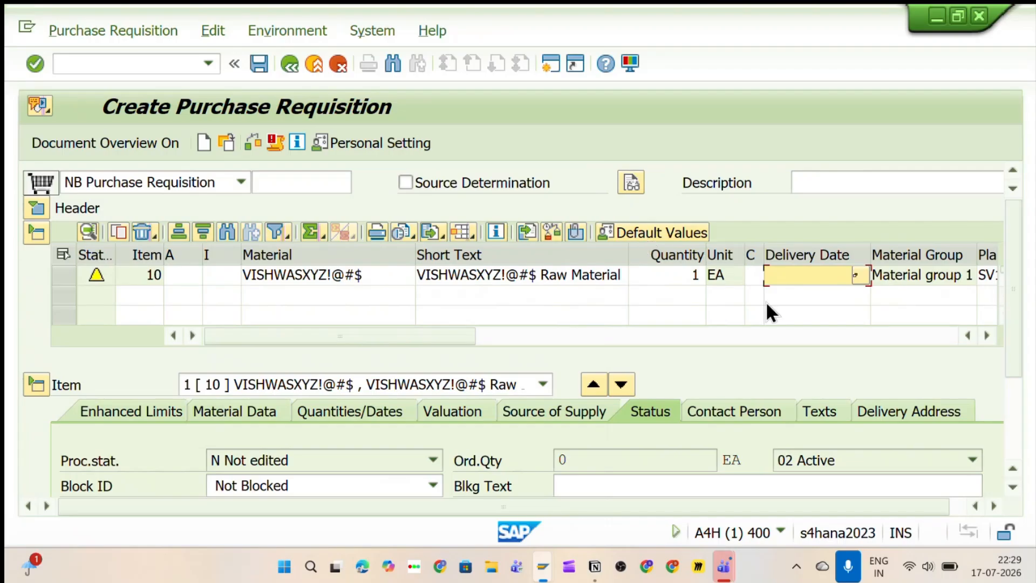
pyautogui.click(855, 275)
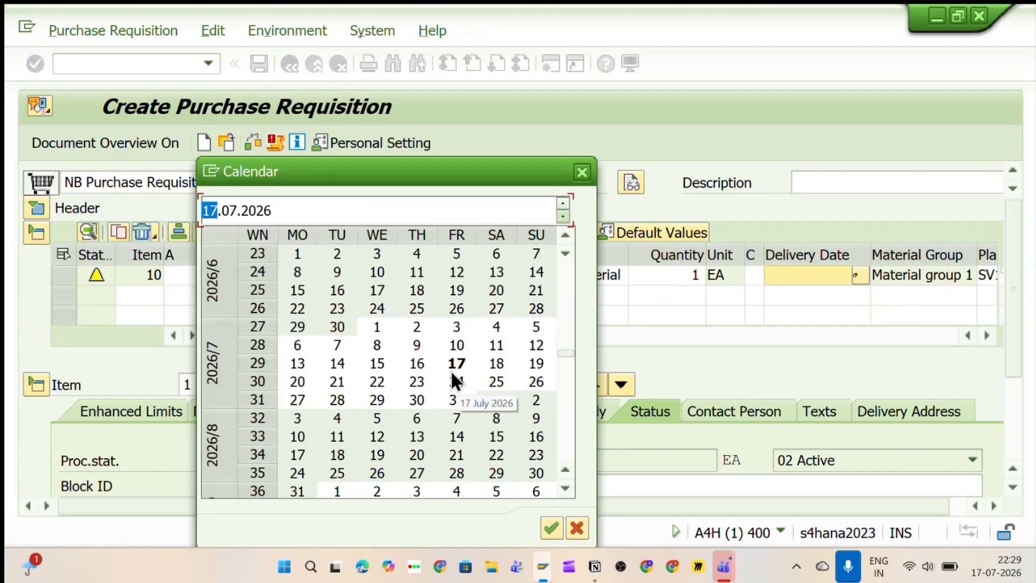
pyautogui.doubleClick(456, 363)
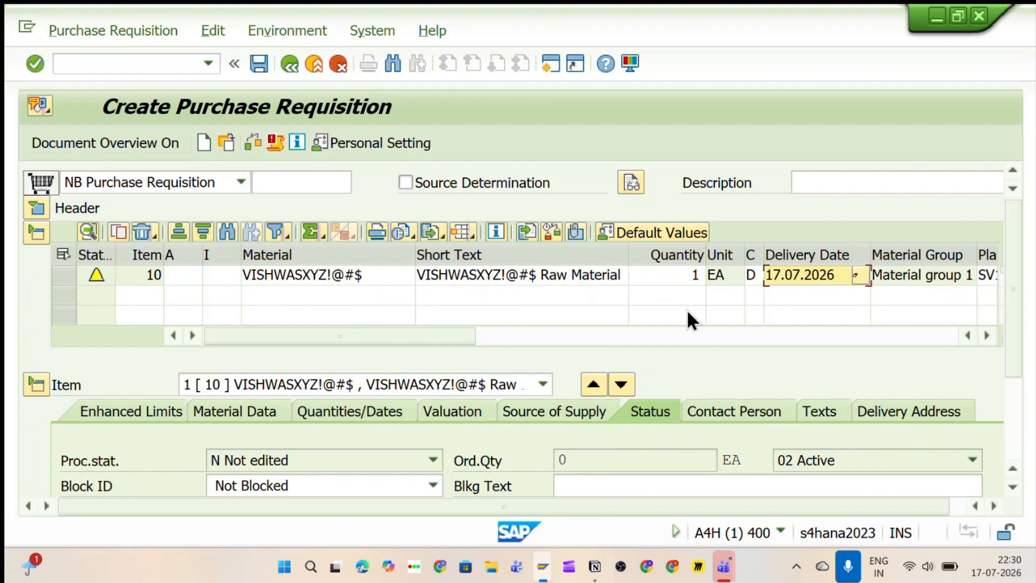
# Check the purchase requisition for errors and save it.
pyautogui.moveTo(452, 338); pyautogui.dragTo(365, 350)
pyautogui.click(250, 143)
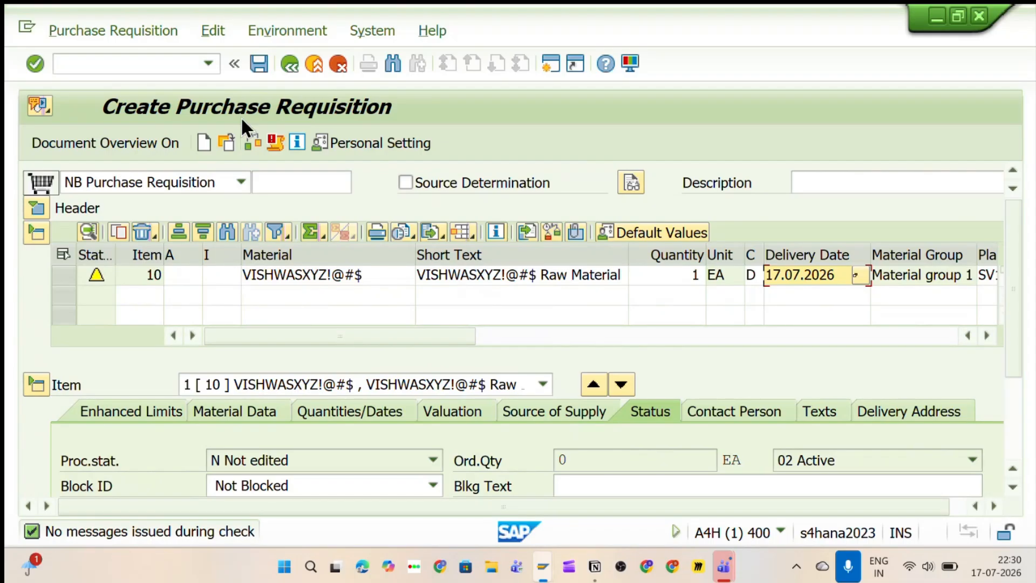
pyautogui.click(261, 67)
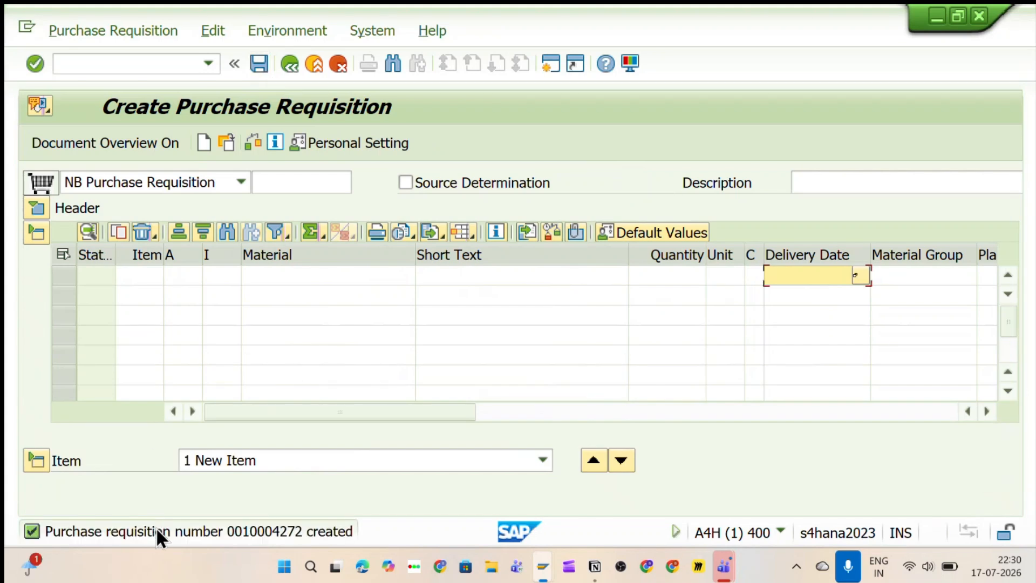
# Copy the requisition creation message into the notes below "Purchasing Group" and highlight the requisition number in it.
pyautogui.doubleClick(156, 526)
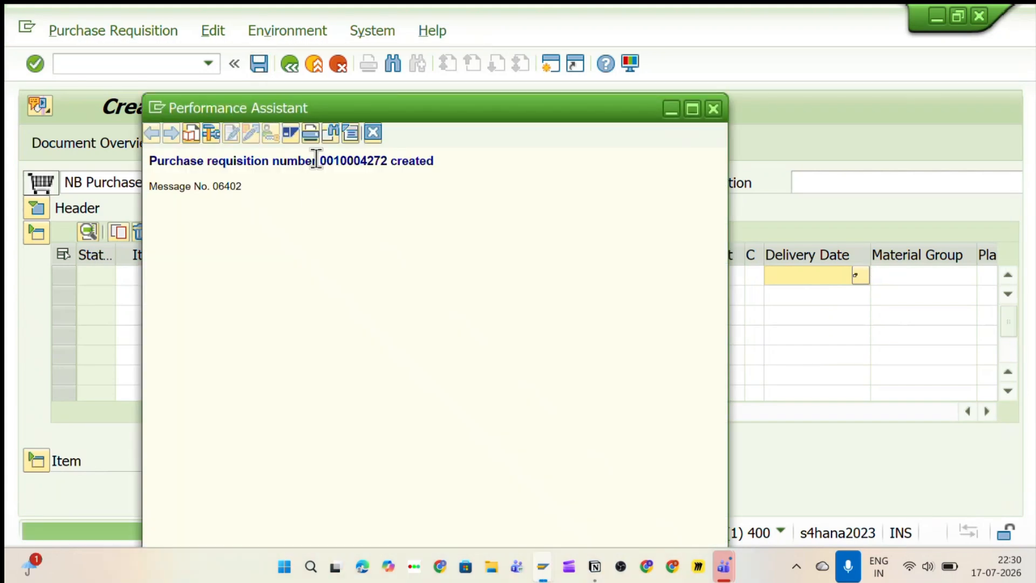
pyautogui.tripleClick(317, 160)
pyautogui.hotkey('ctrl', 'c')
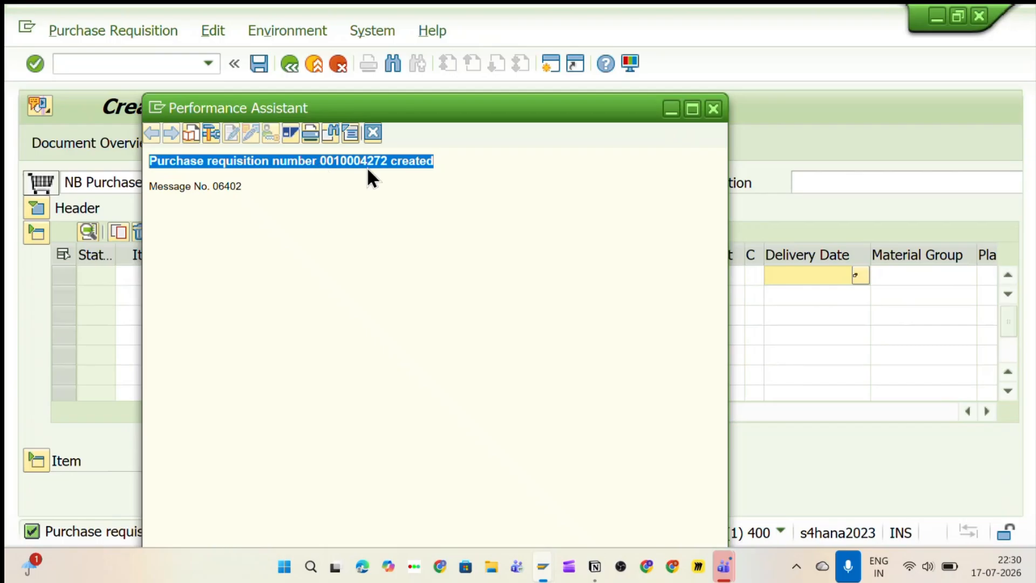
pyautogui.click(714, 108)
pyautogui.hotkey('alt', 'Tab')
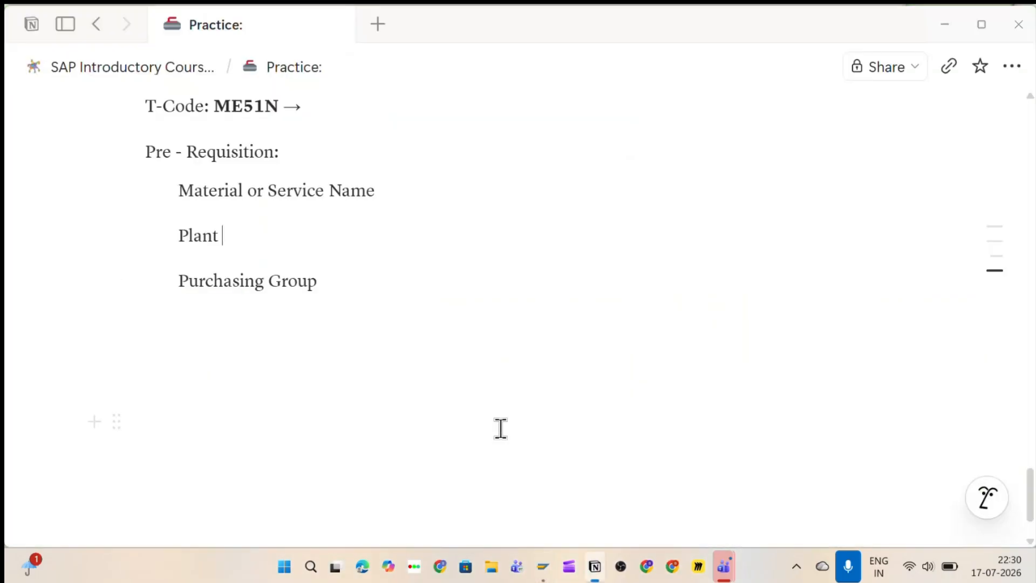
pyautogui.click(263, 323)
pyautogui.hotkey('ctrl', 'v')
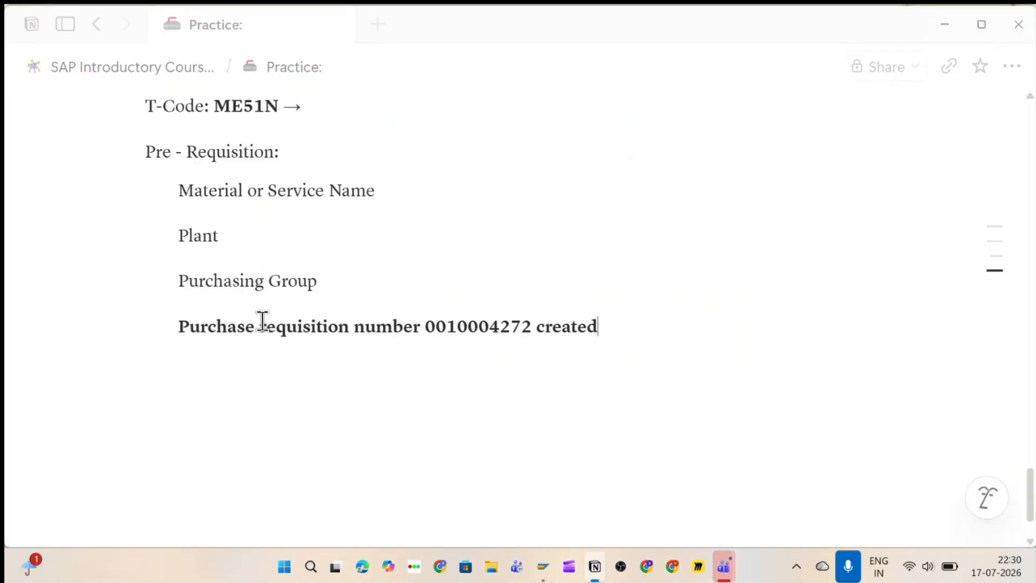
pyautogui.moveTo(428, 337); pyautogui.dragTo(528, 318)
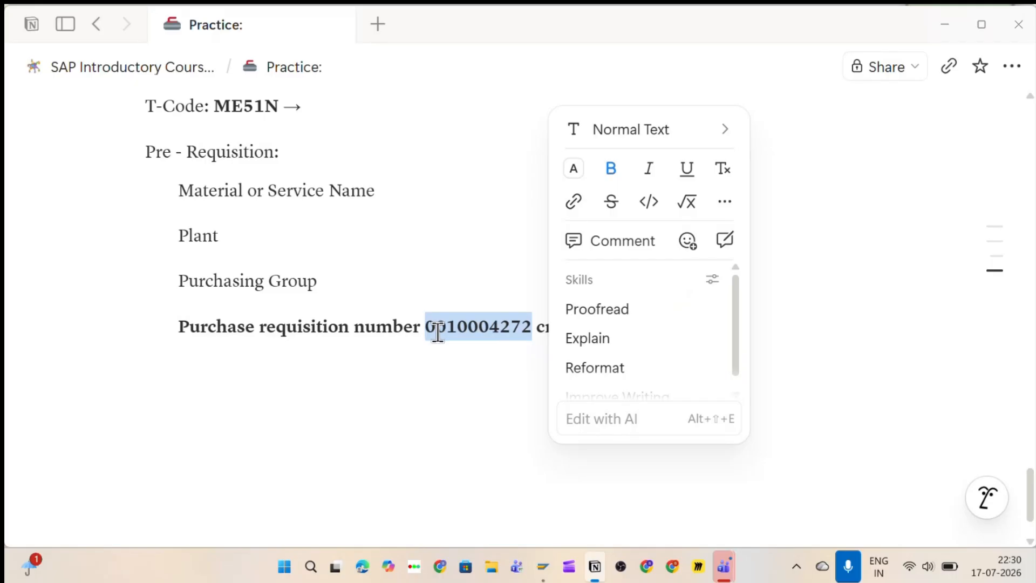
# Switch to the SAP Create Purchase Requisition window and start a transaction command with "/n".
pyautogui.hotkey('alt', 'Tab')
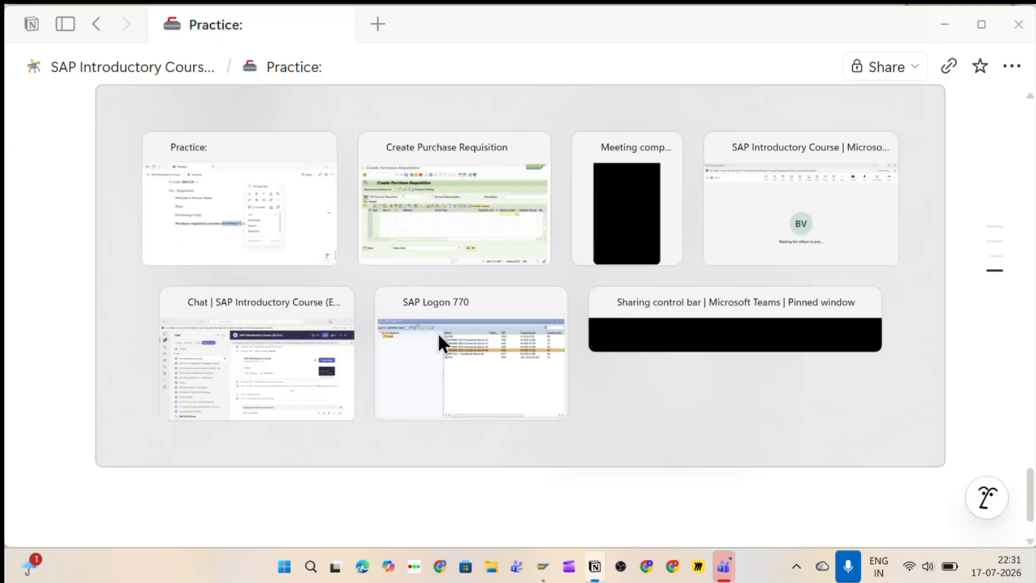
pyautogui.click(92, 60)
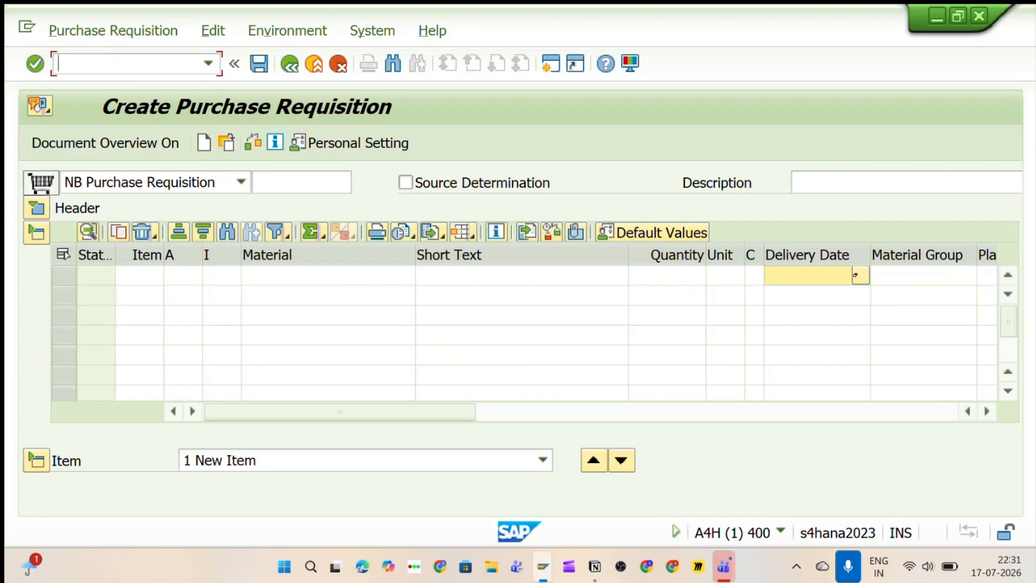
pyautogui.write('/n')
# Switch to the notes and add the line "T-Code: ME52N" below the pasted requisition message.
pyautogui.click(595, 567)
pyautogui.click(287, 400)
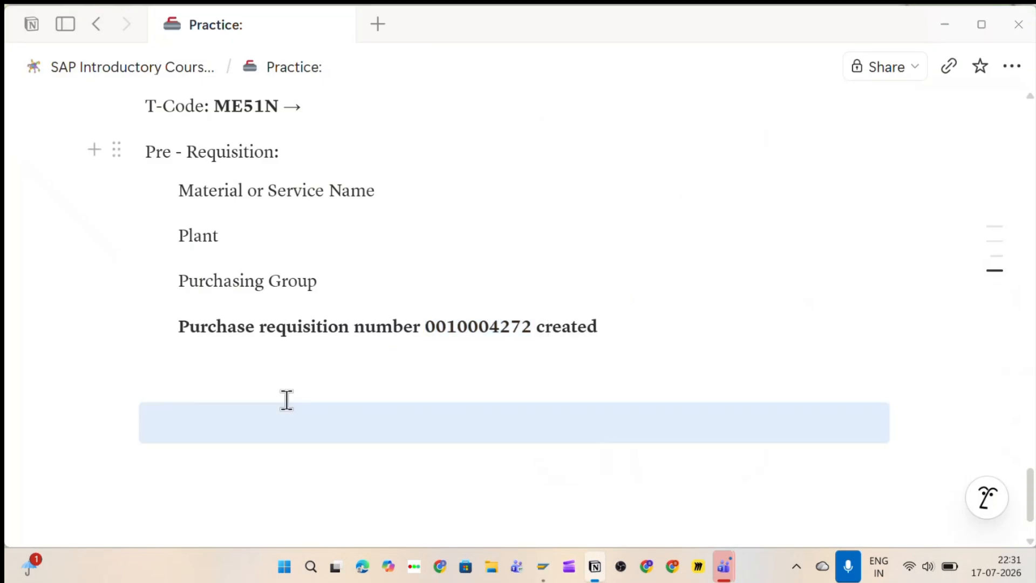
pyautogui.click(222, 395)
pyautogui.click(202, 420)
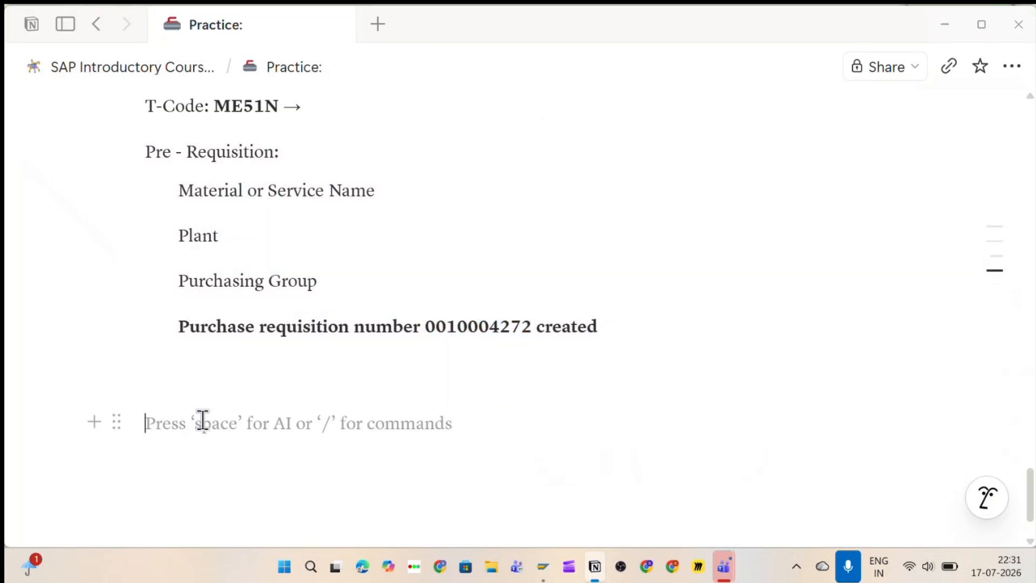
pyautogui.write('T-Cod')
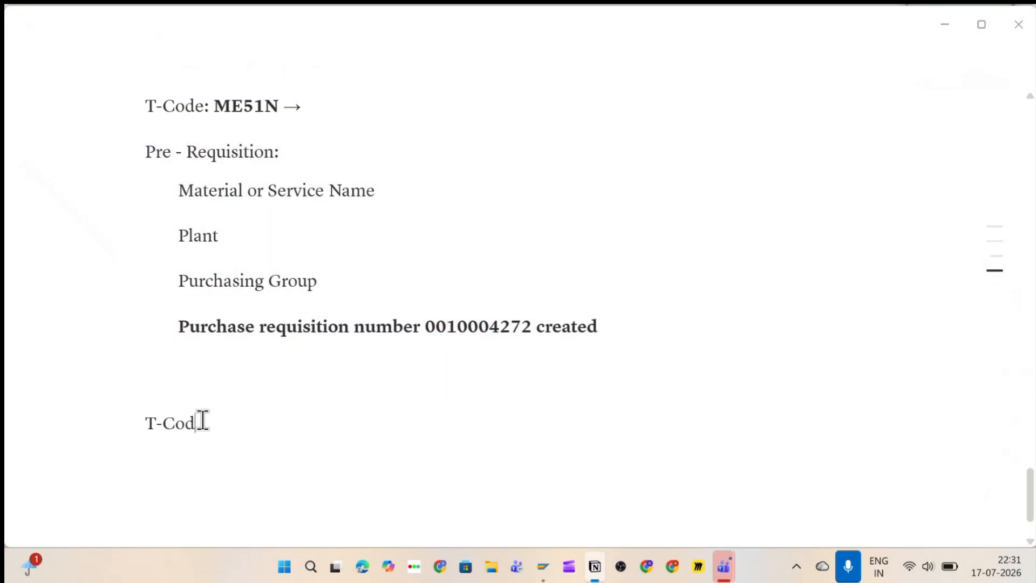
pyautogui.write('e: ME52N')
pyautogui.press('Return')
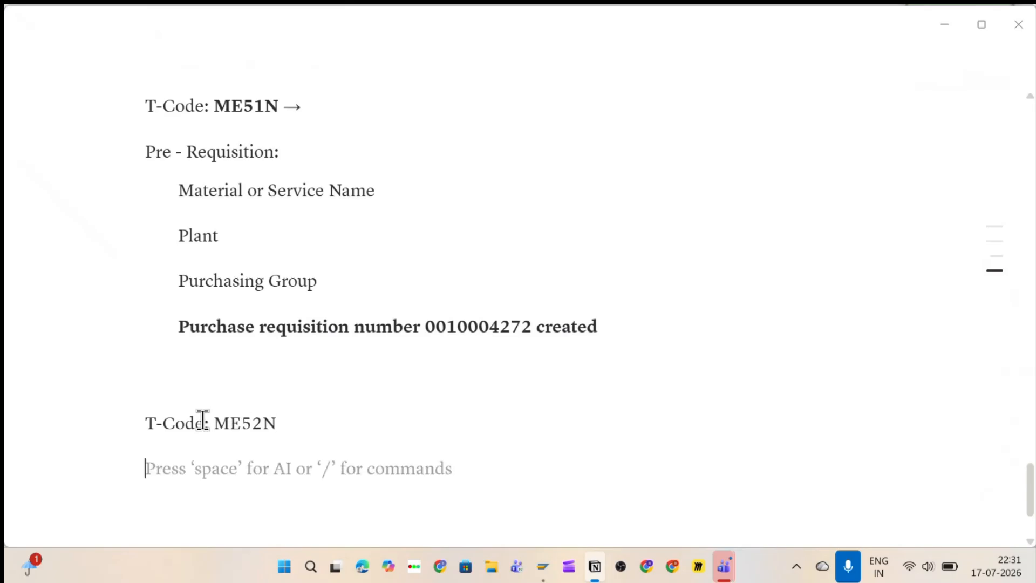
# Switch to SAP and complete the pending command with ME52N to start changing purchase requisitions.
pyautogui.hotkey('alt', 'Tab')
pyautogui.click(98, 65)
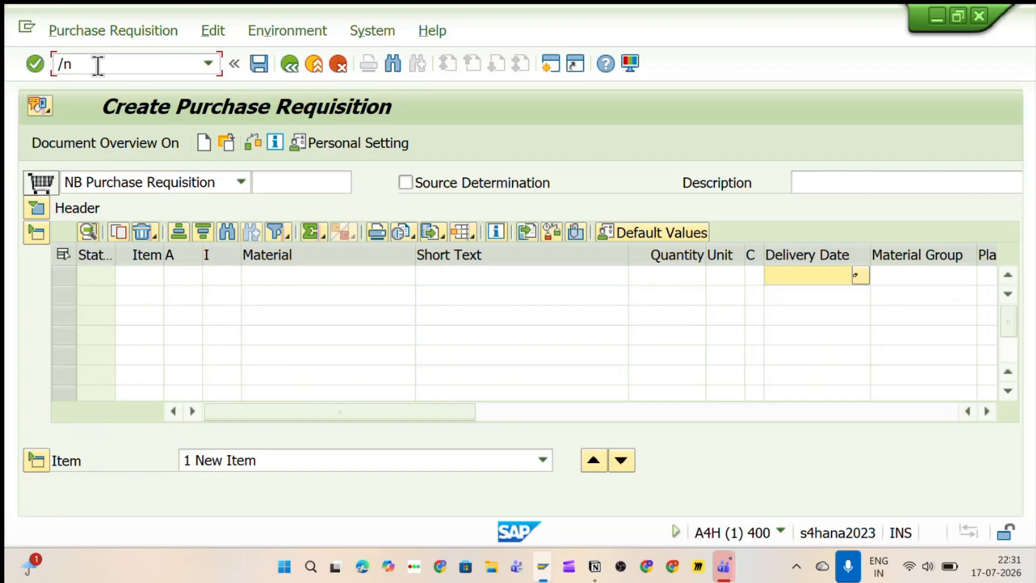
pyautogui.write('ME52N')
pyautogui.press('Return')
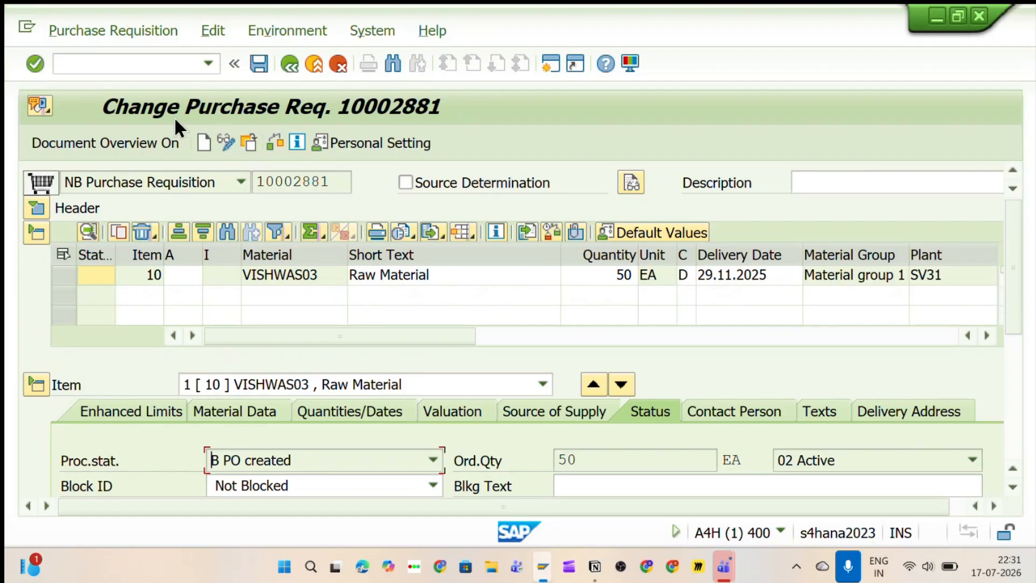
# Open the newly created purchase requisition as the other document, using its number copied from the notes.
pyautogui.click(251, 142)
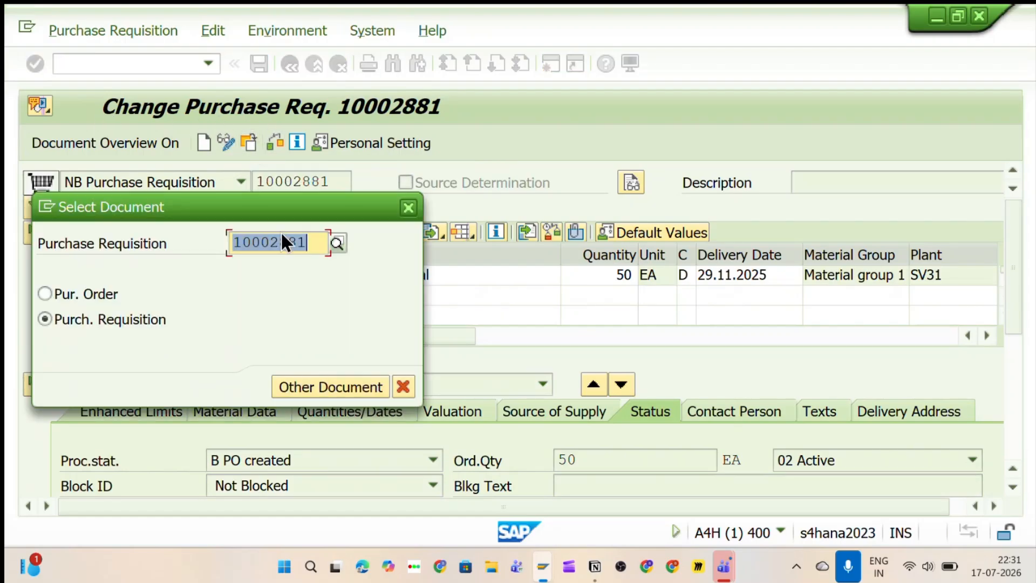
pyautogui.hotkey('alt', 'Tab')
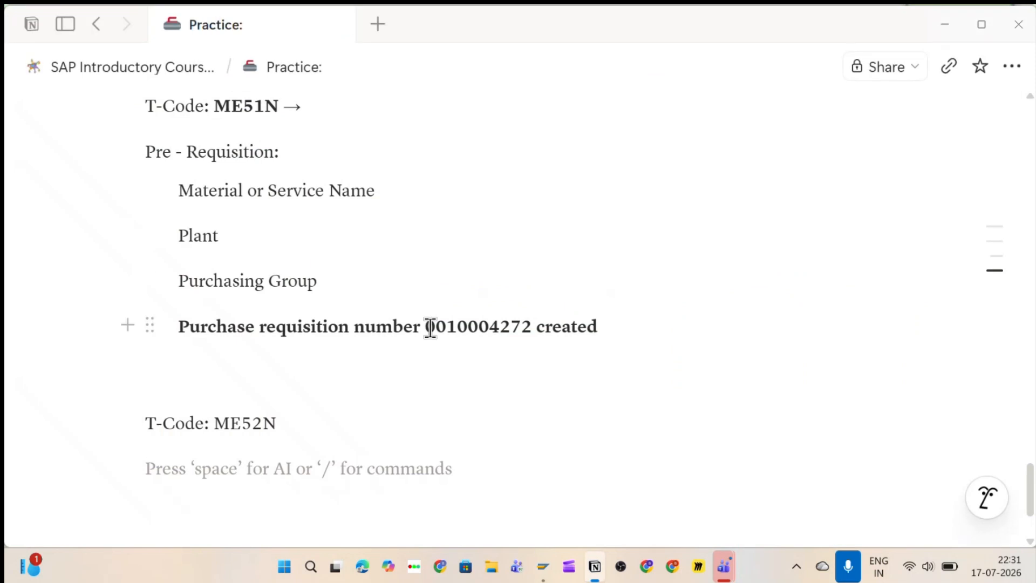
pyautogui.moveTo(431, 328); pyautogui.dragTo(529, 328)
pyautogui.hotkey('ctrl', 'c')
pyautogui.hotkey('alt', 'Tab')
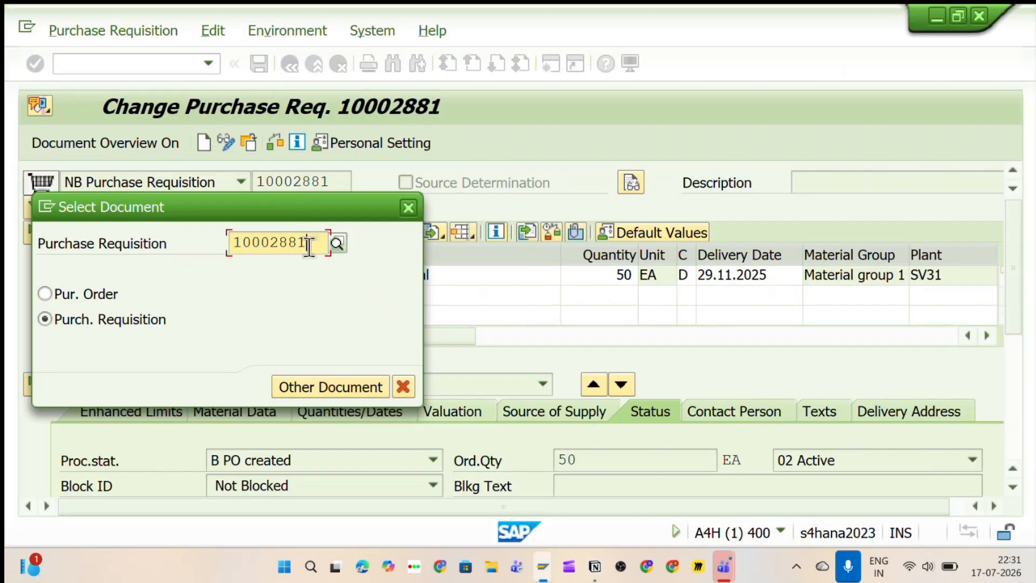
pyautogui.moveTo(308, 242); pyautogui.dragTo(231, 247)
pyautogui.hotkey('ctrl', 'v')
pyautogui.click(322, 385)
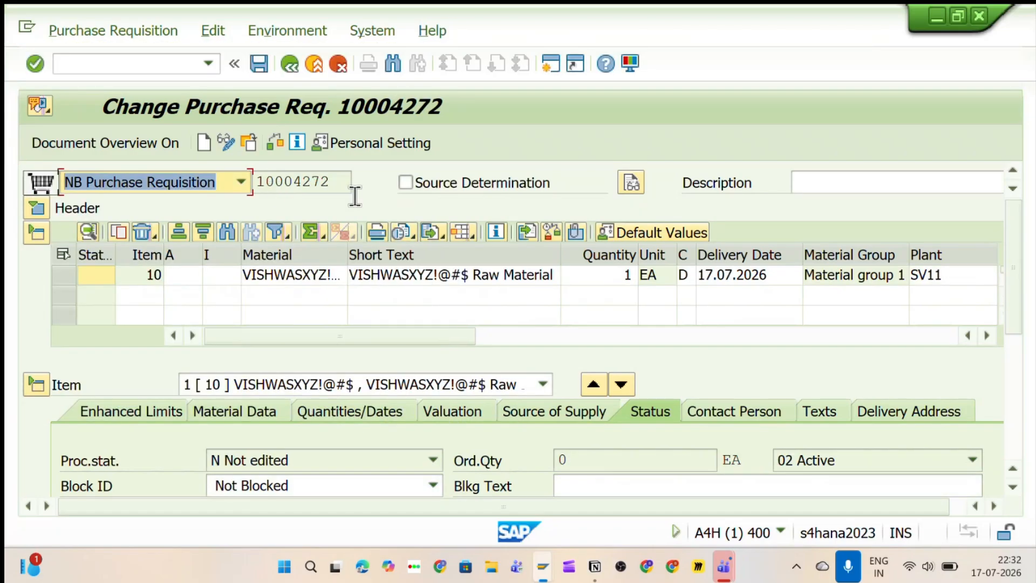
# Expand the requisition's header and examine the Header Note and the fields of item 10.
pyautogui.moveTo(259, 337); pyautogui.dragTo(487, 343)
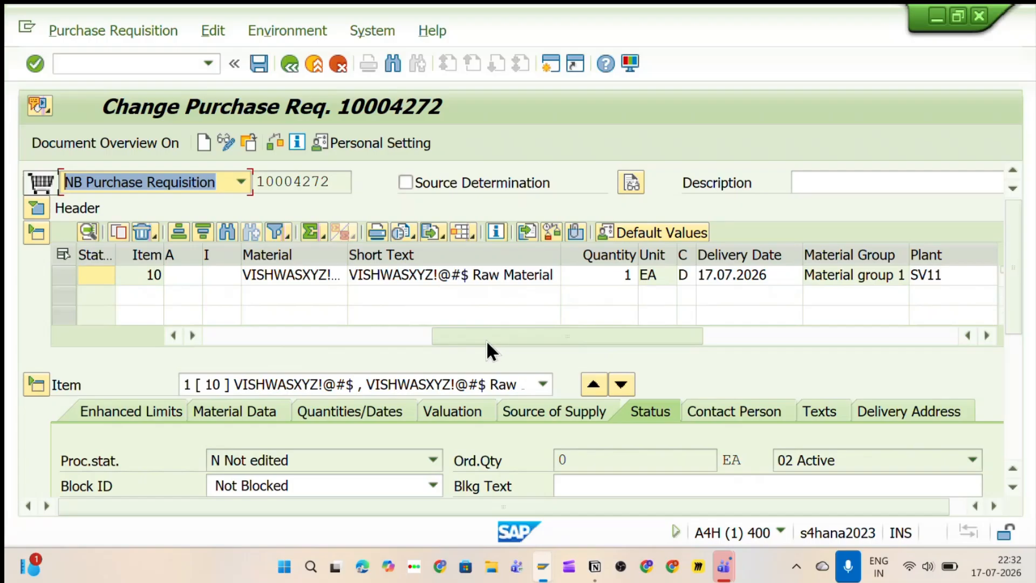
pyautogui.moveTo(487, 343); pyautogui.dragTo(194, 324)
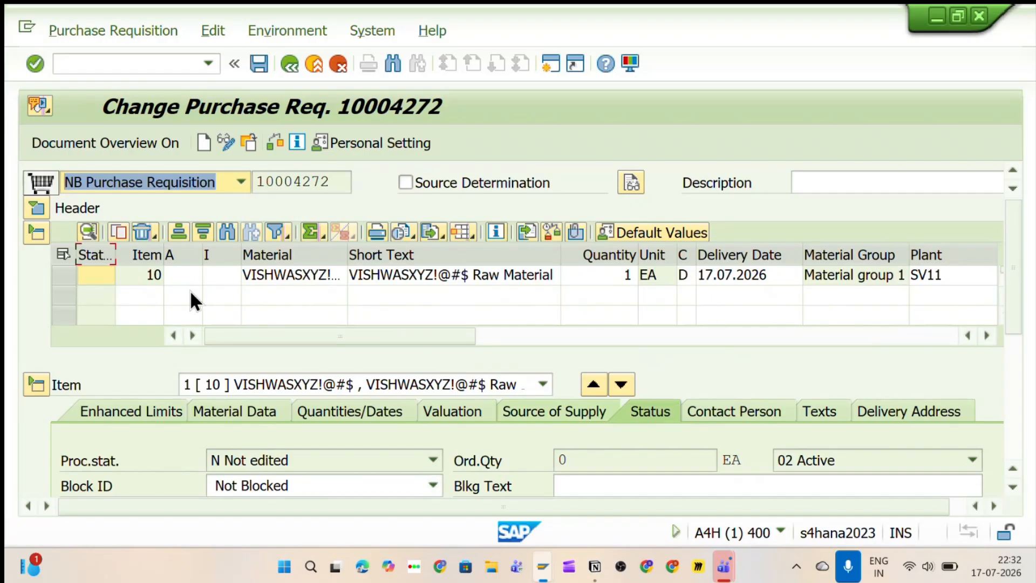
pyautogui.click(39, 209)
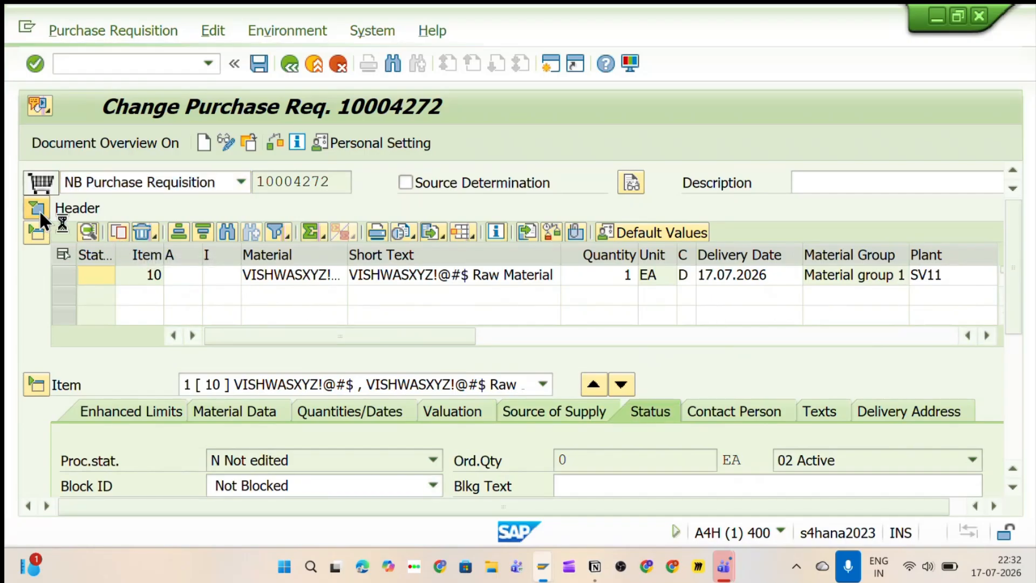
pyautogui.scroll(-3, 393, 421)
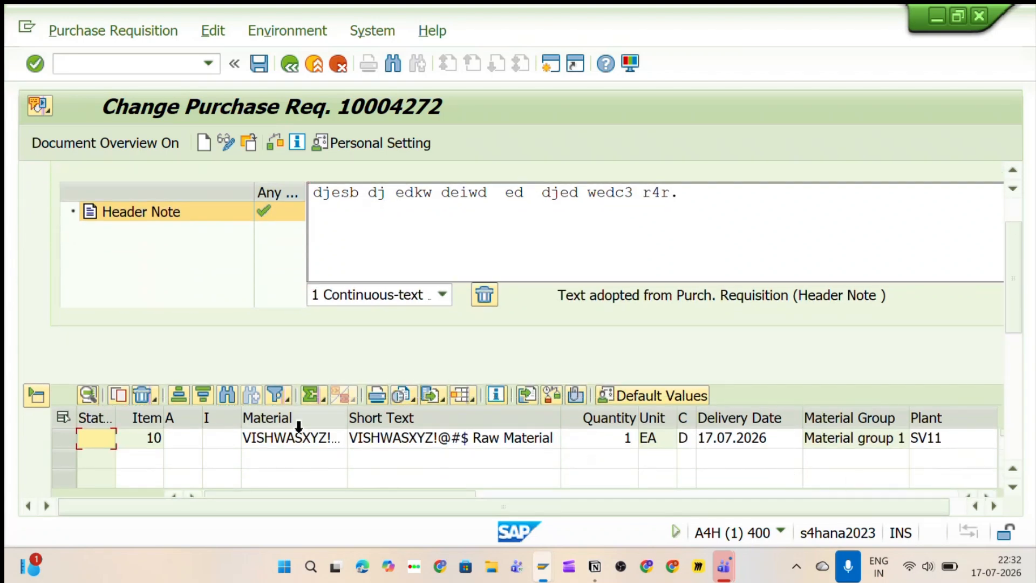
pyautogui.click(607, 441)
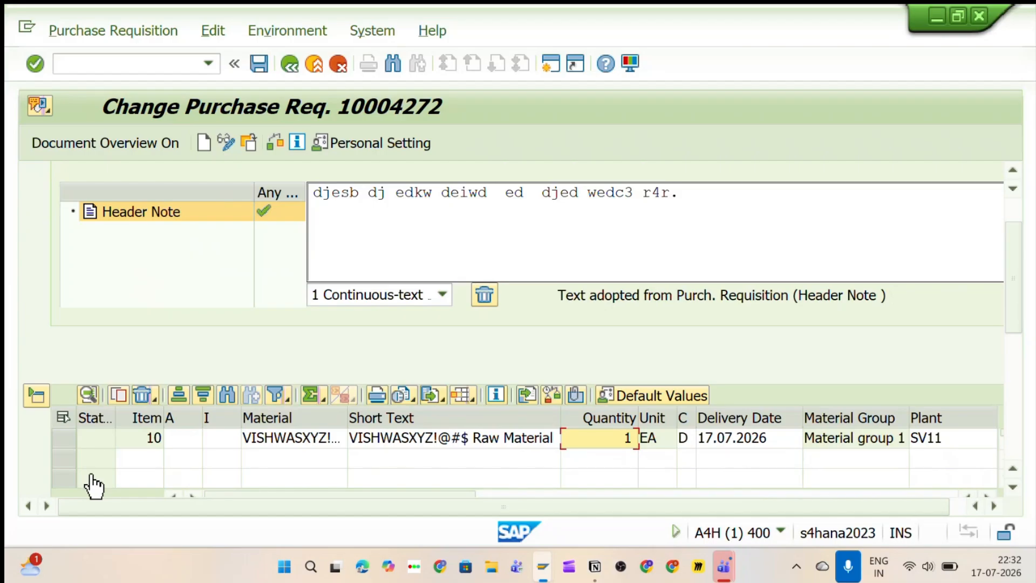
pyautogui.click(151, 463)
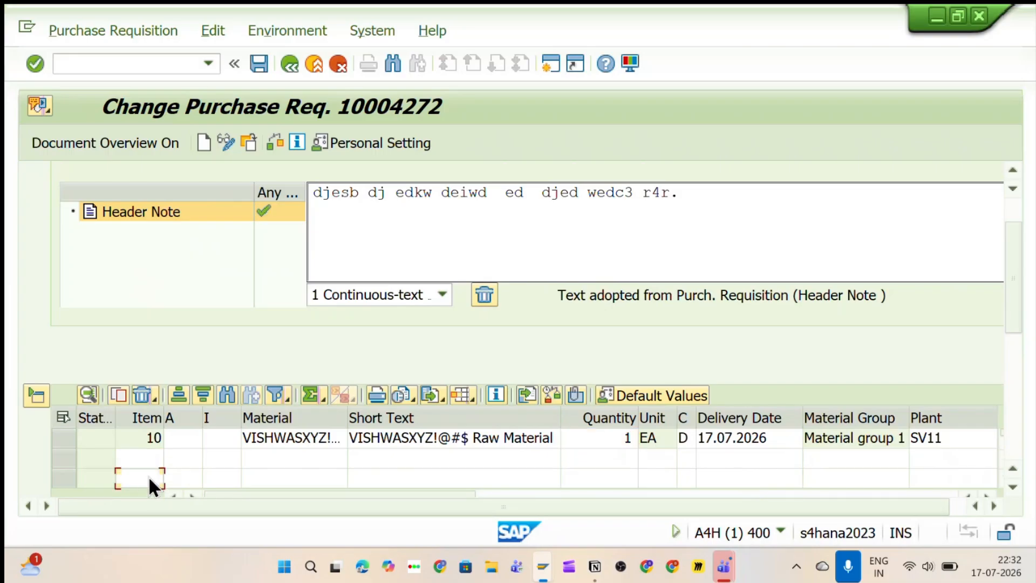
# Examine the material of item 10 and the empty rows below it in the item overview.
pyautogui.click(290, 442)
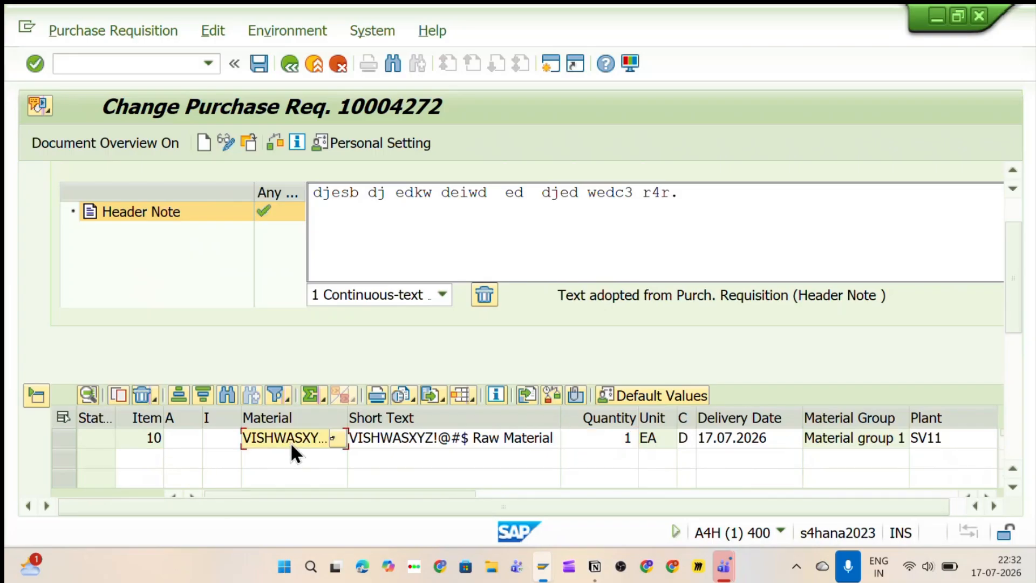
pyautogui.click(296, 455)
pyautogui.click(291, 477)
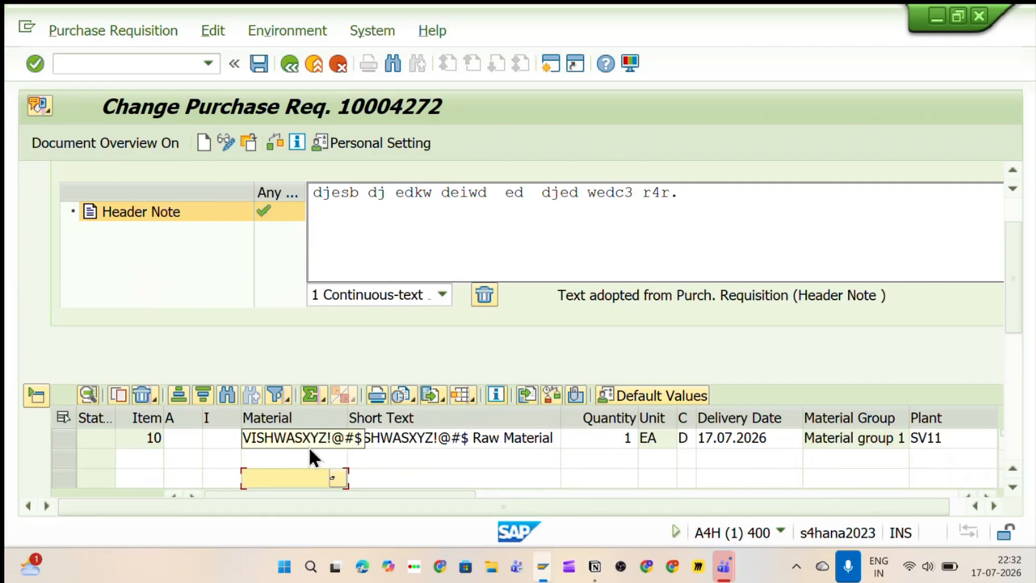
pyautogui.scroll(-5, 308, 446)
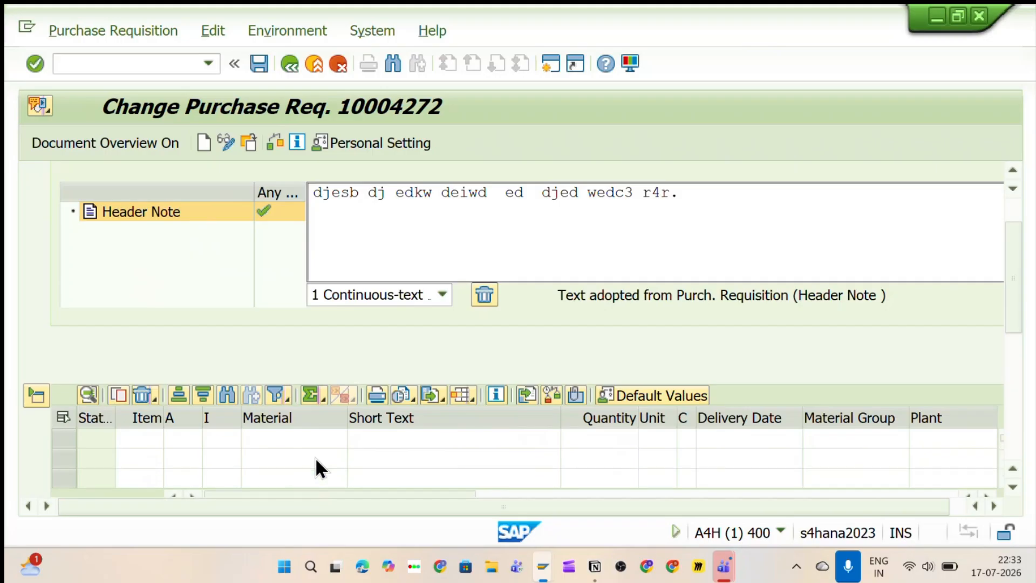
pyautogui.scroll(3, 315, 457)
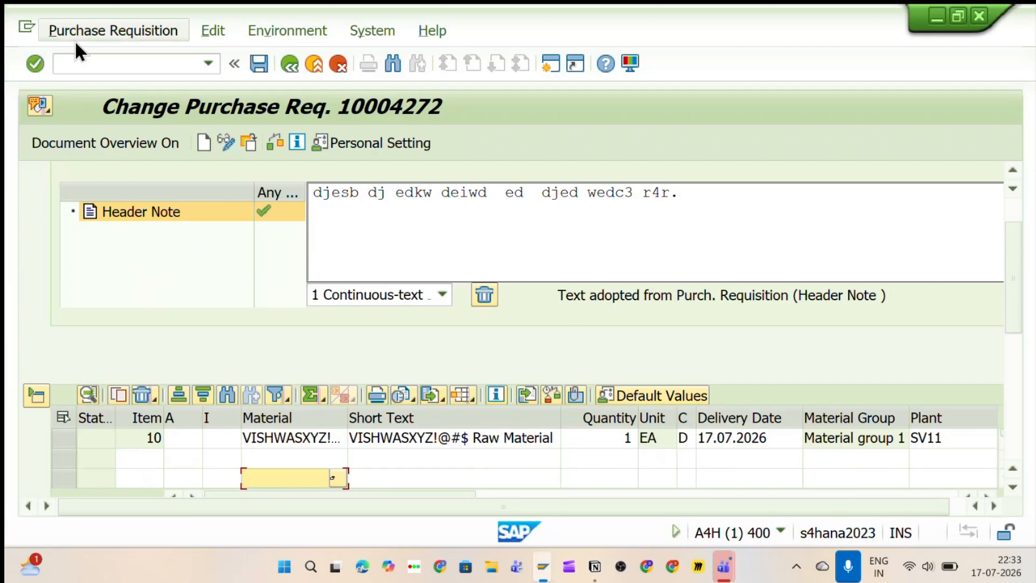
# Leave the change transaction and start ME53N with /nME53N to display purchase requisitions.
pyautogui.click(97, 62)
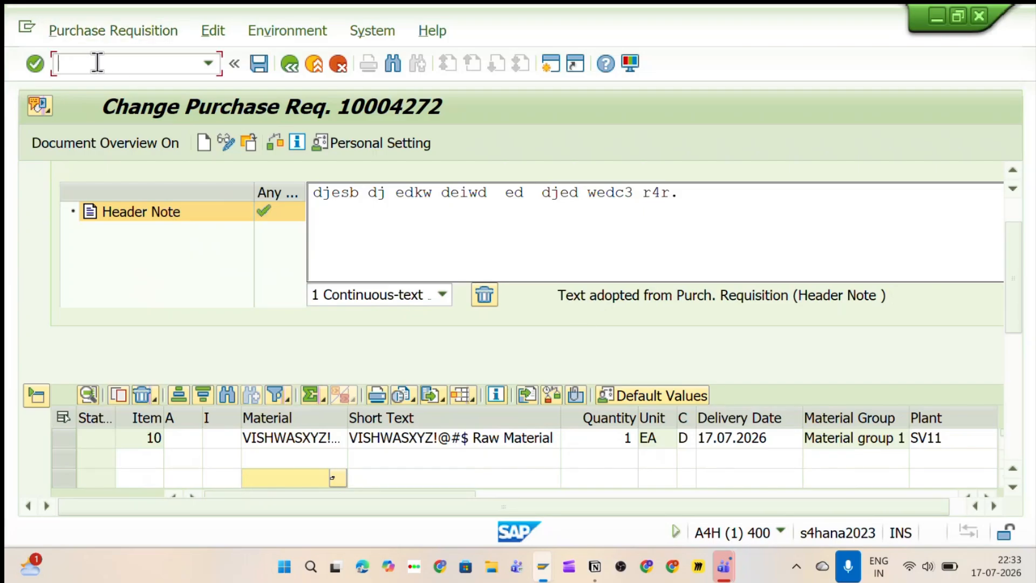
pyautogui.write('/nME53')
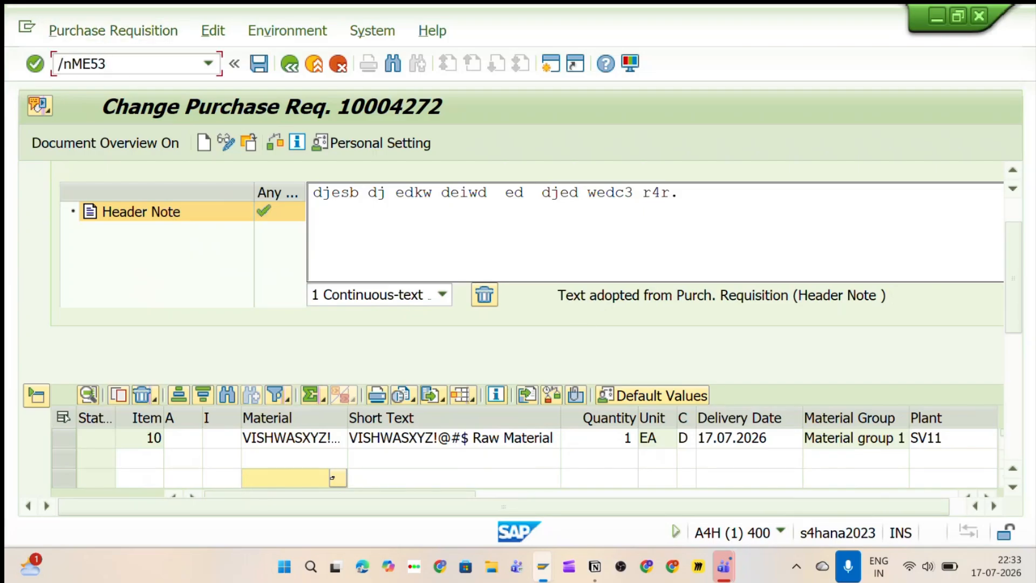
pyautogui.write('N')
pyautogui.press('Return')
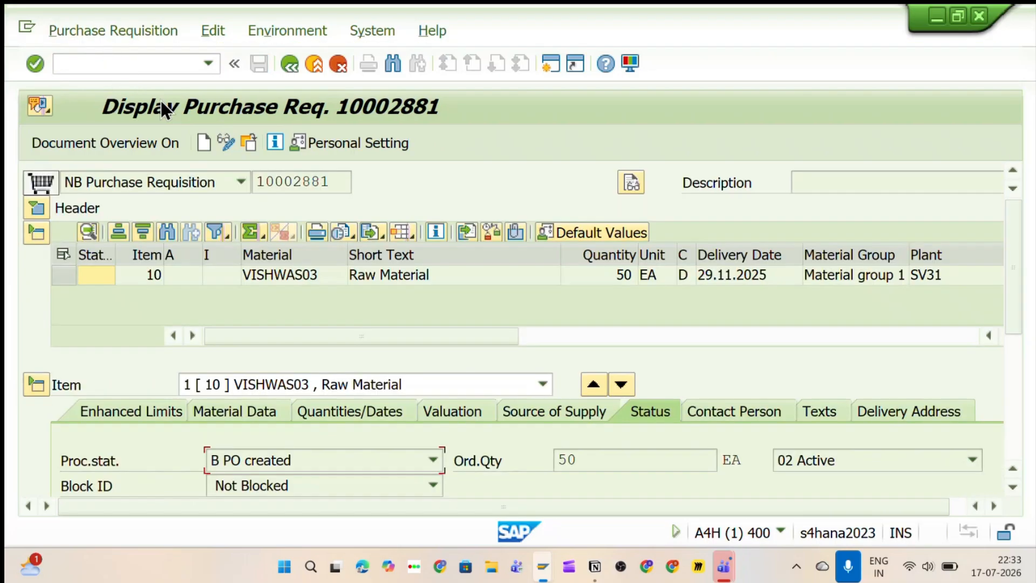
# Open the newly created purchase requisition for display as the other document, using its copied number.
pyautogui.click(254, 140)
pyautogui.hotkey('ctrl', 'v')
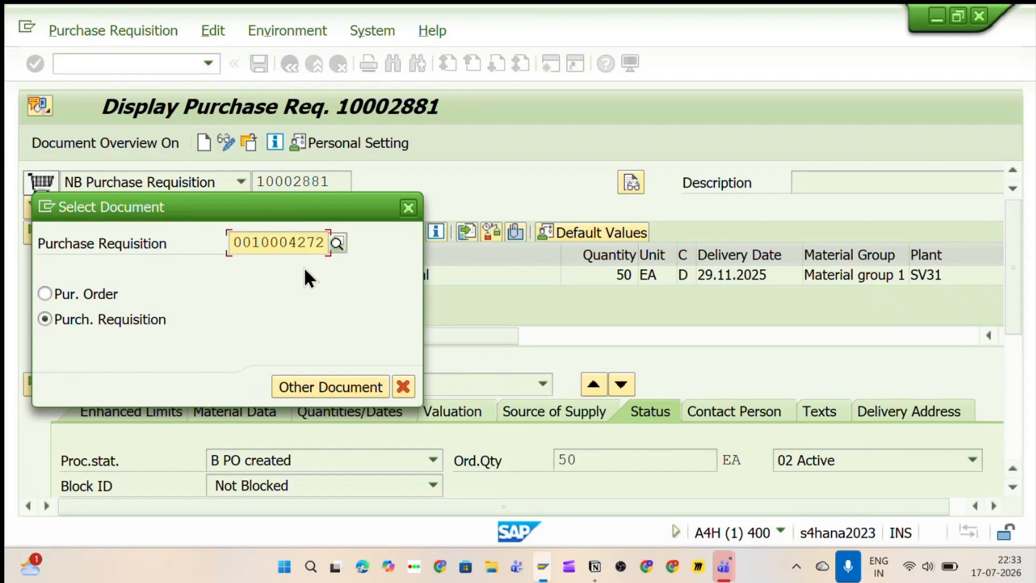
pyautogui.click(316, 387)
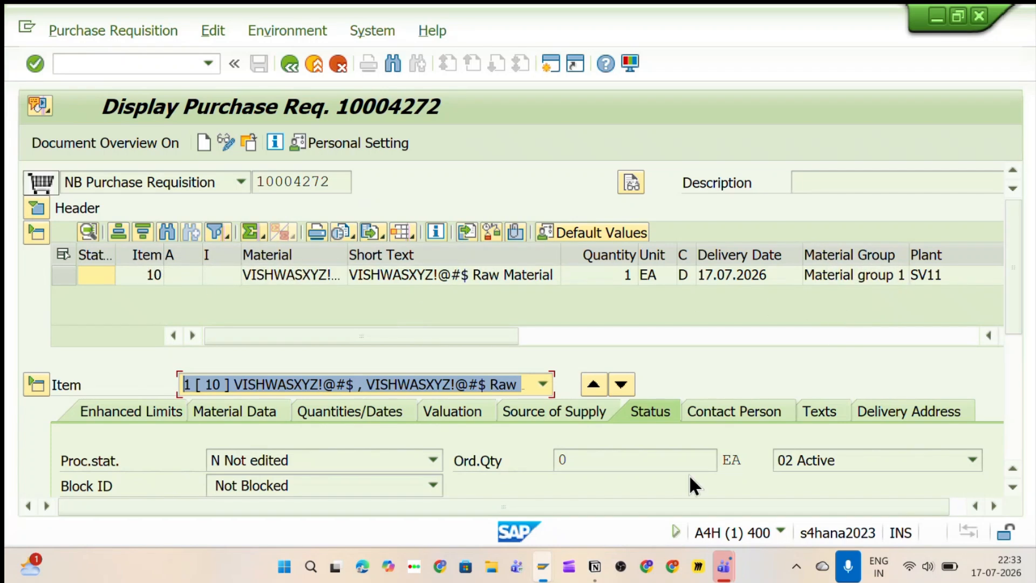
# Switch to the Notion notes and add the line "T-CODE: ME53N" below the ME52N line.
pyautogui.moveTo(595, 566)
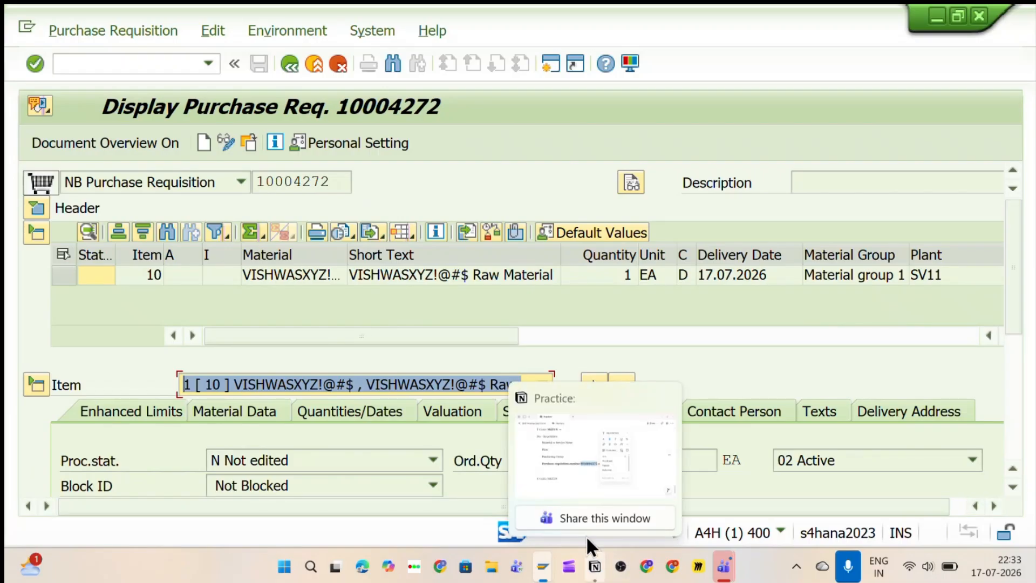
pyautogui.click(593, 453)
pyautogui.click(313, 431)
pyautogui.press('Return')
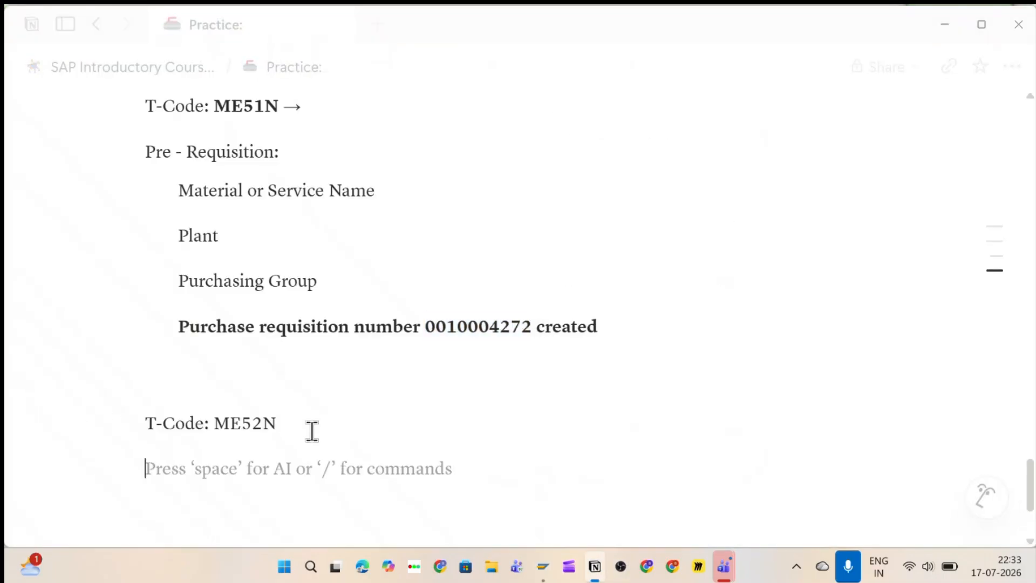
pyautogui.write('T-CODE')
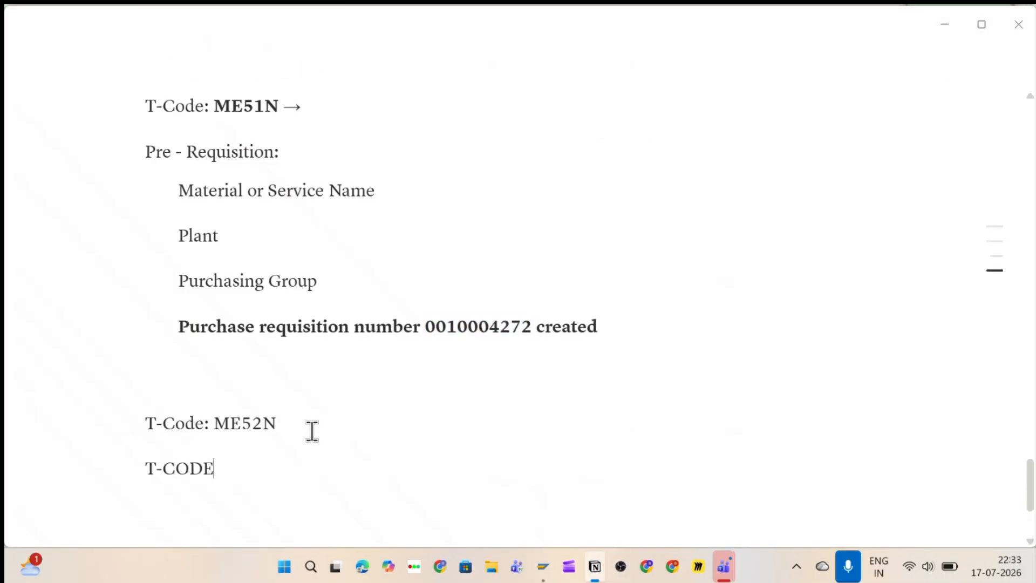
pyautogui.write(': ME53N')
pyautogui.press('Return')
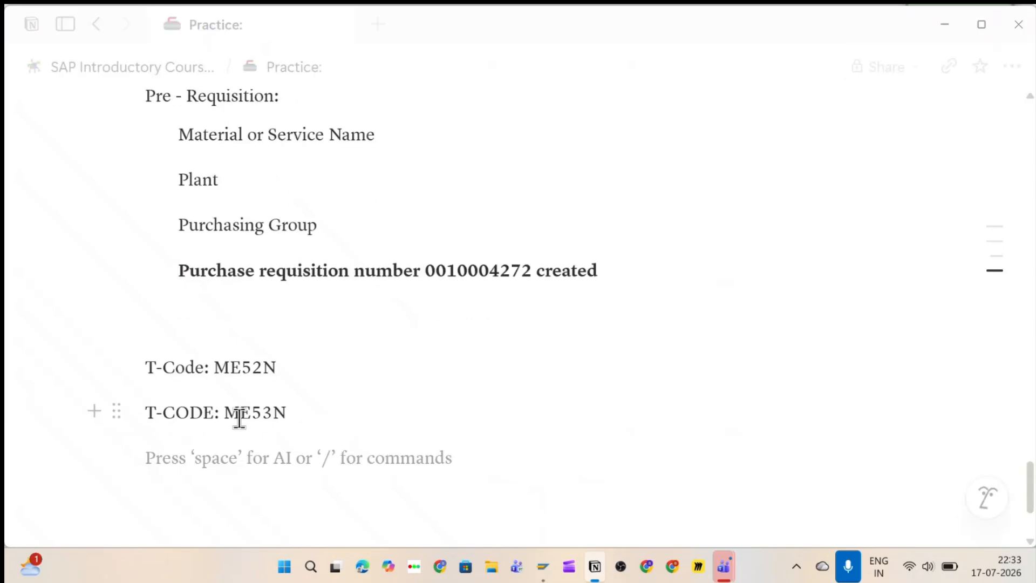
# Correct the label of the ME53N line to "T-Code" so it matches the line above.
pyautogui.click(213, 413)
pyautogui.press('BackSpace')
pyautogui.press('BackSpace')
pyautogui.press('BackSpace')
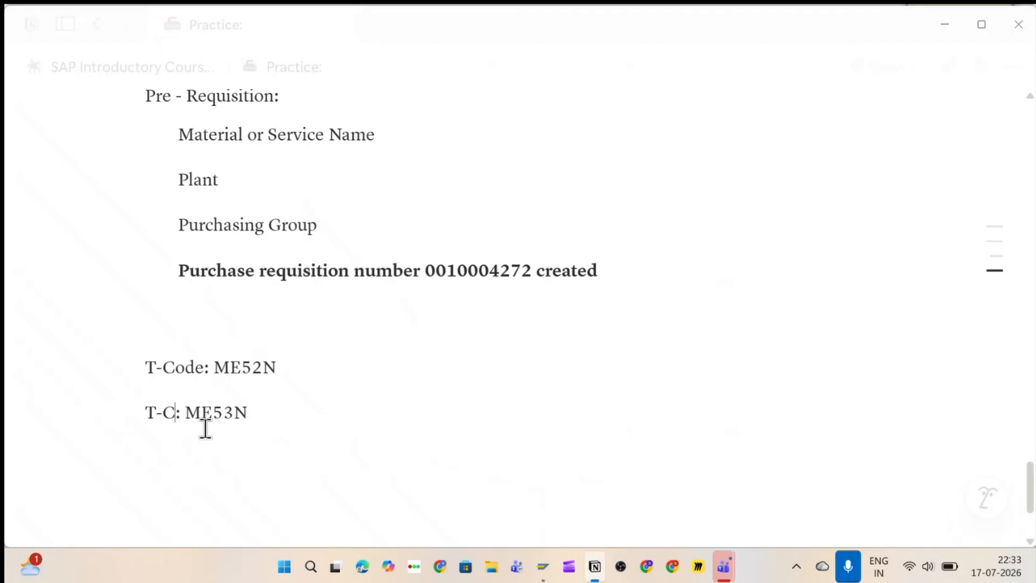
pyautogui.press('BackSpace')
pyautogui.write('Cod')
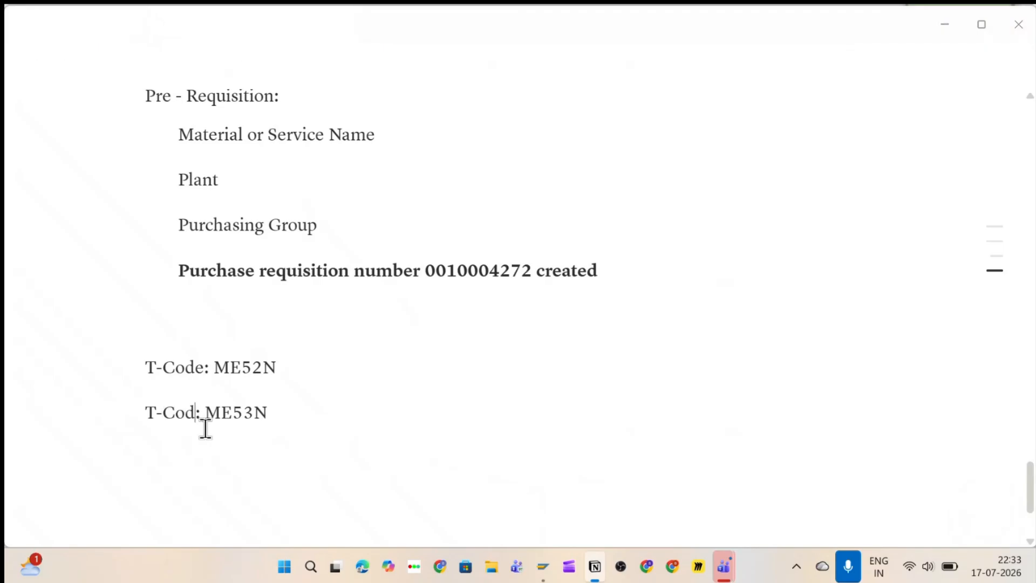
pyautogui.write('e')
# Switch to SAP and start the purchase requisition list with /nMe5a, checking the transaction code in the notes.
pyautogui.hotkey('alt', 'Tab')
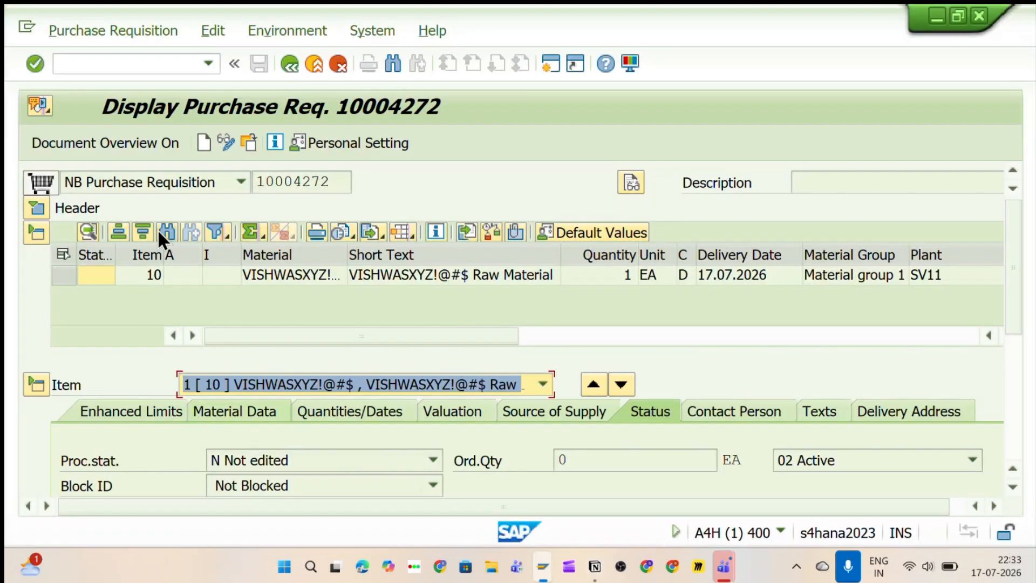
pyautogui.click(127, 64)
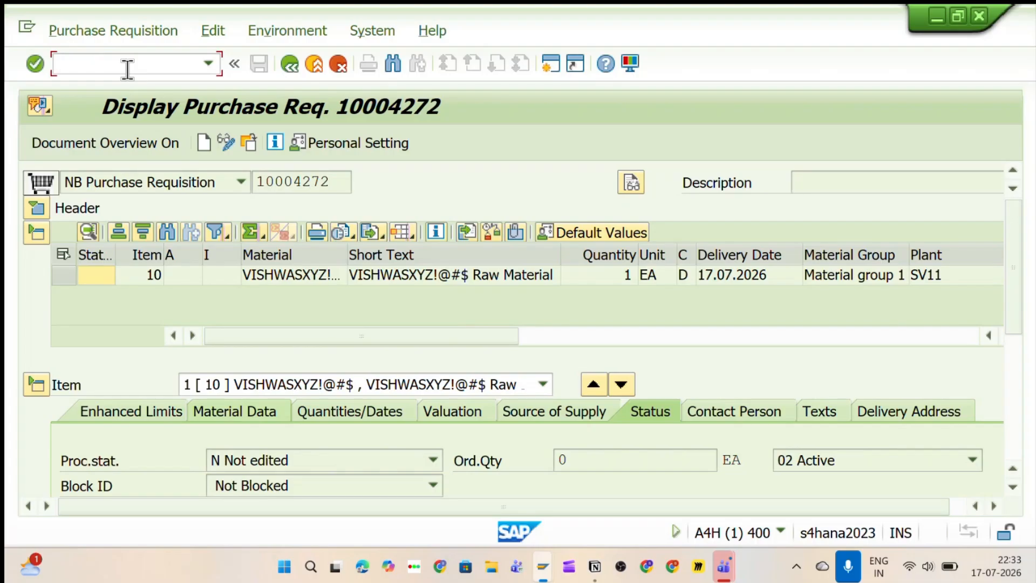
pyautogui.write('/n')
pyautogui.hotkey('alt', 'Tab')
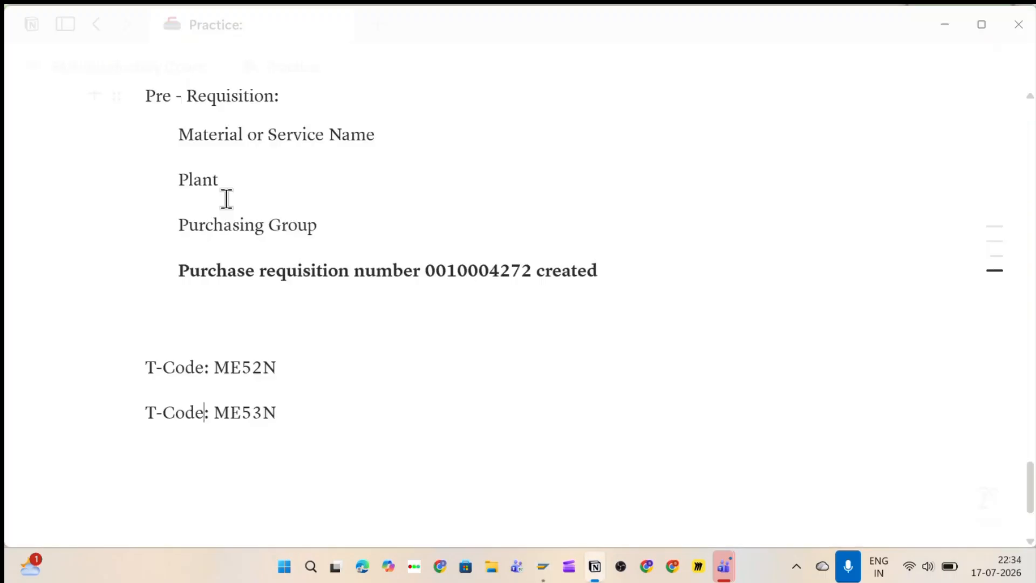
pyautogui.scroll(5, 292, 329)
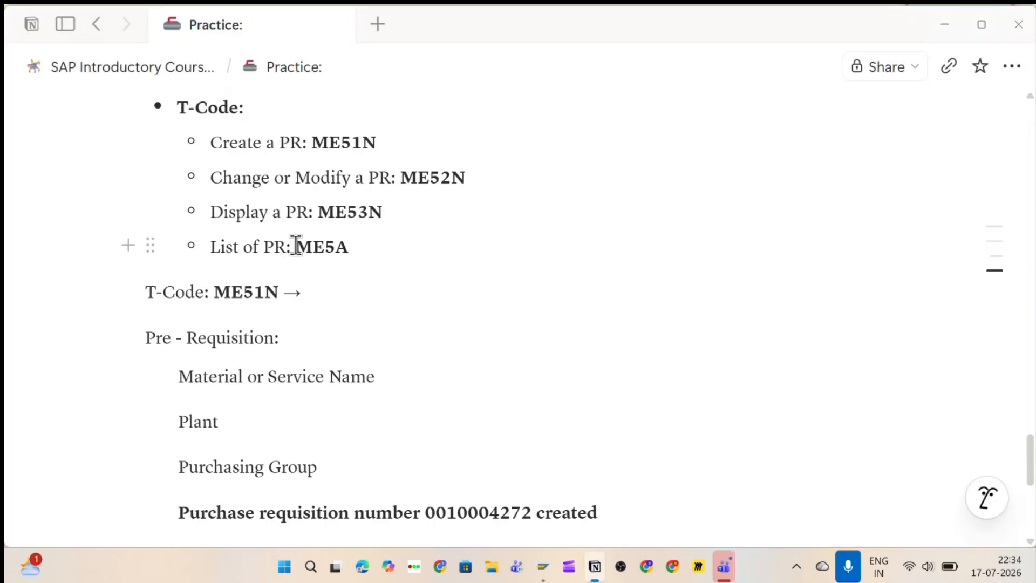
pyautogui.hotkey('alt', 'Tab')
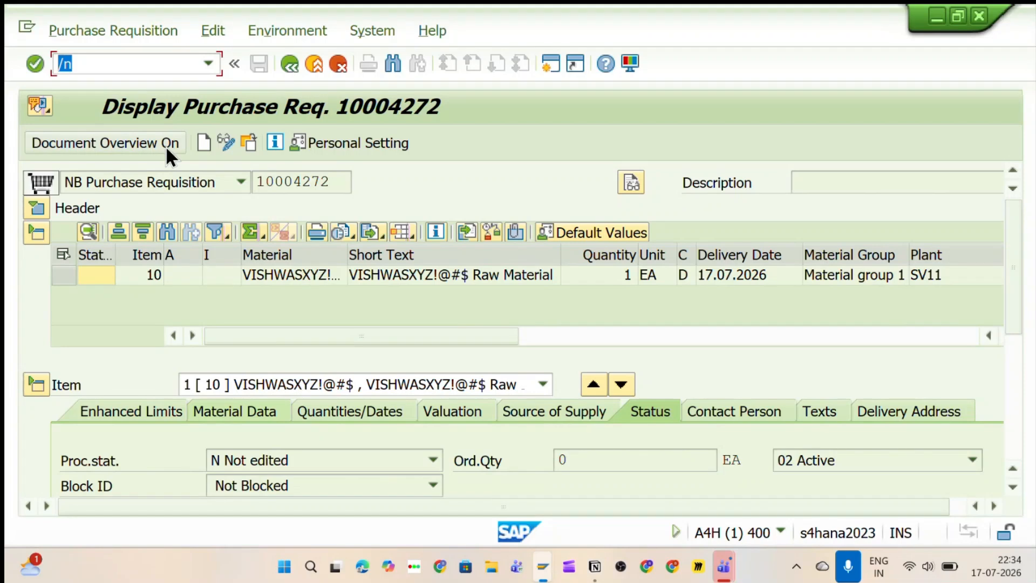
pyautogui.write('/nMe5a')
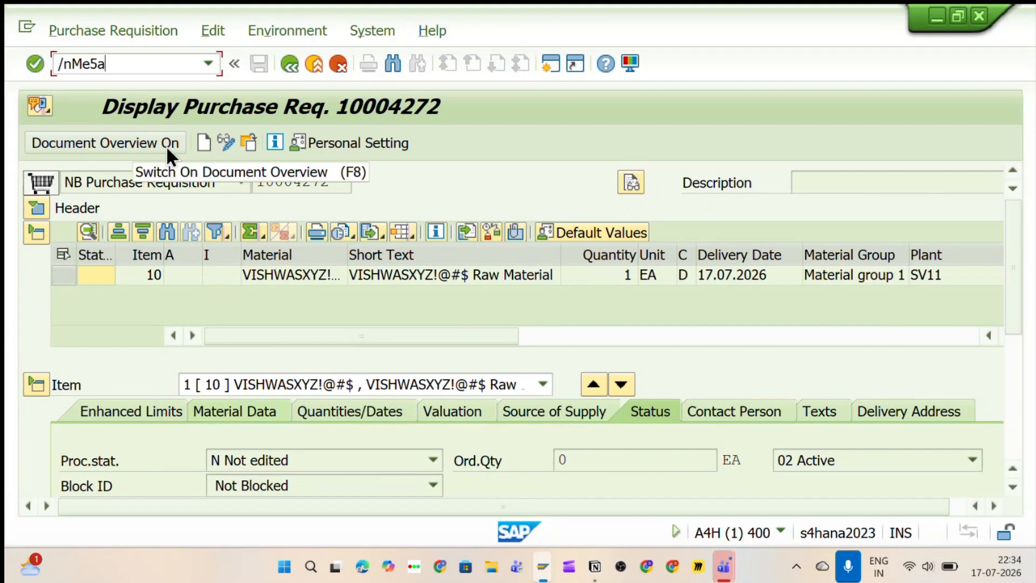
pyautogui.press('Return')
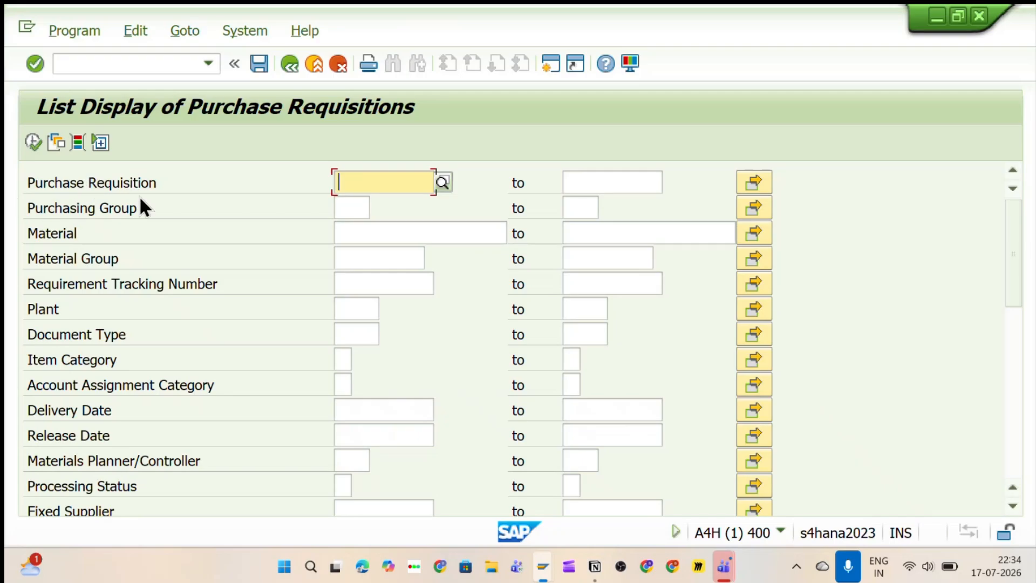
# Add the new requisition's number, copied from the notes, as a single value in the Purchase Requisition multiple selection and execute the list.
pyautogui.click(348, 235)
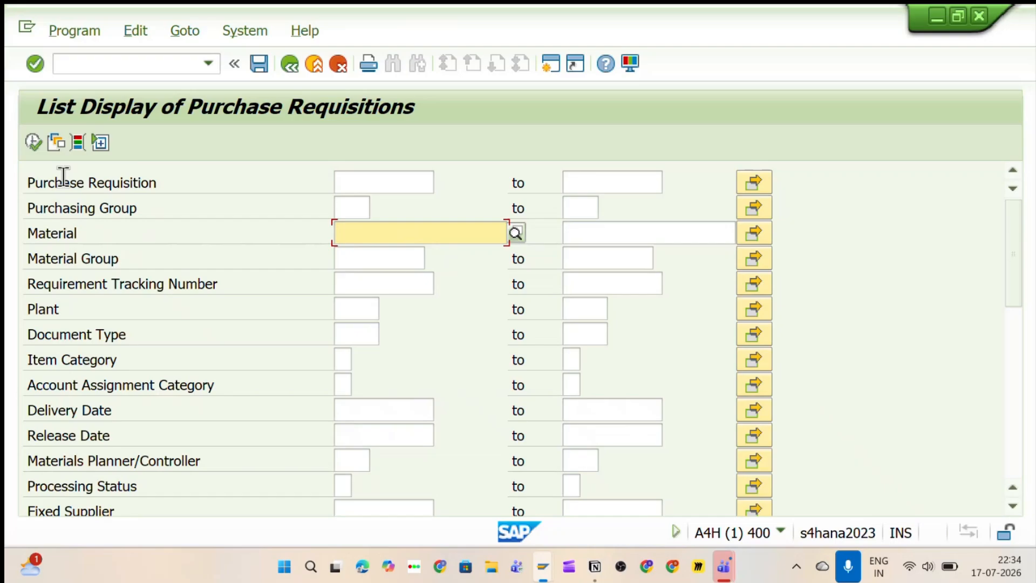
pyautogui.click(754, 182)
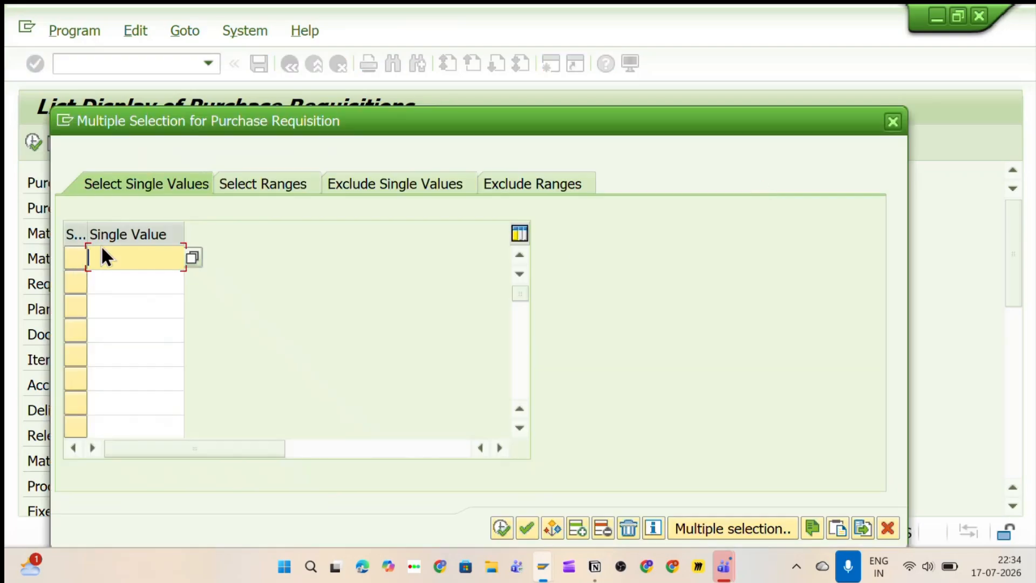
pyautogui.click(595, 567)
pyautogui.scroll(-2, 400, 389)
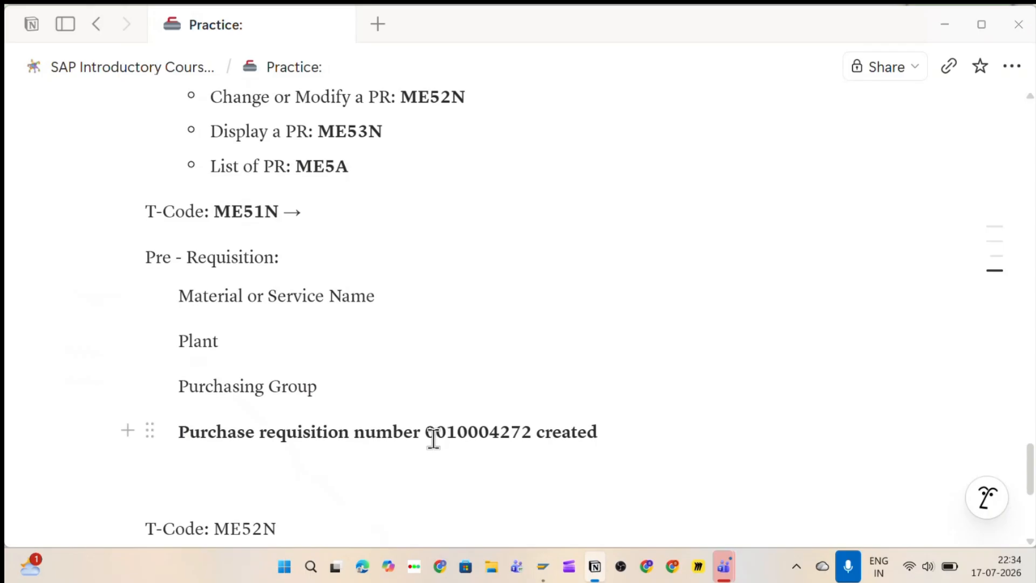
pyautogui.moveTo(433, 438); pyautogui.dragTo(528, 444)
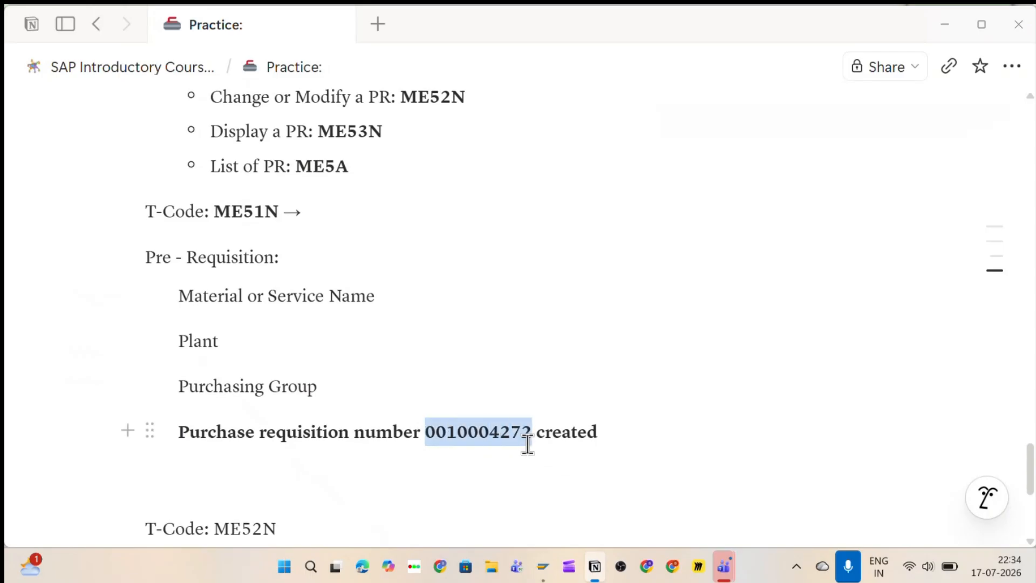
pyautogui.hotkey('ctrl', 'c')
pyautogui.hotkey('alt', 'Tab')
pyautogui.hotkey('ctrl', 'v')
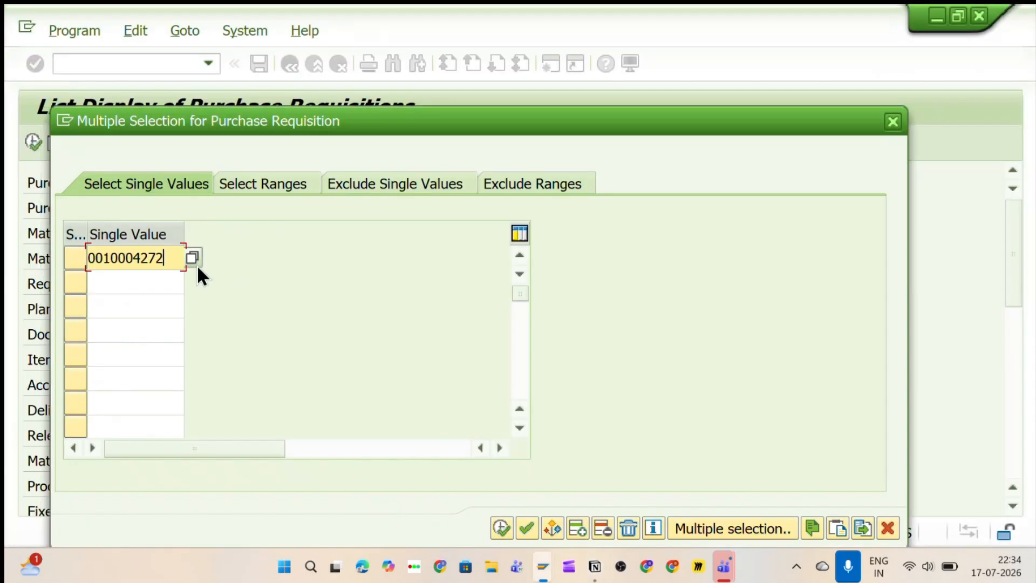
pyautogui.click(501, 531)
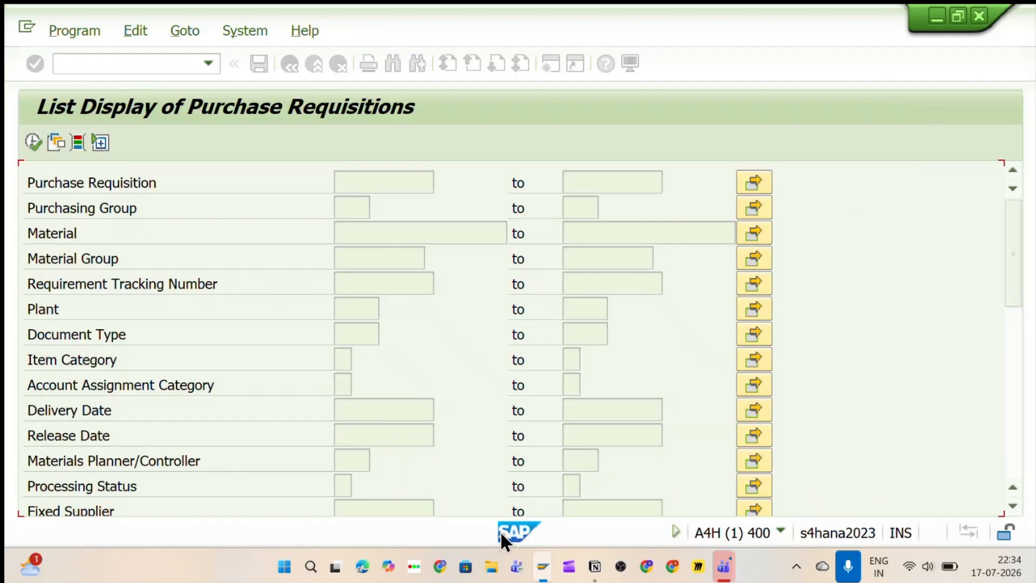
pyautogui.click(34, 141)
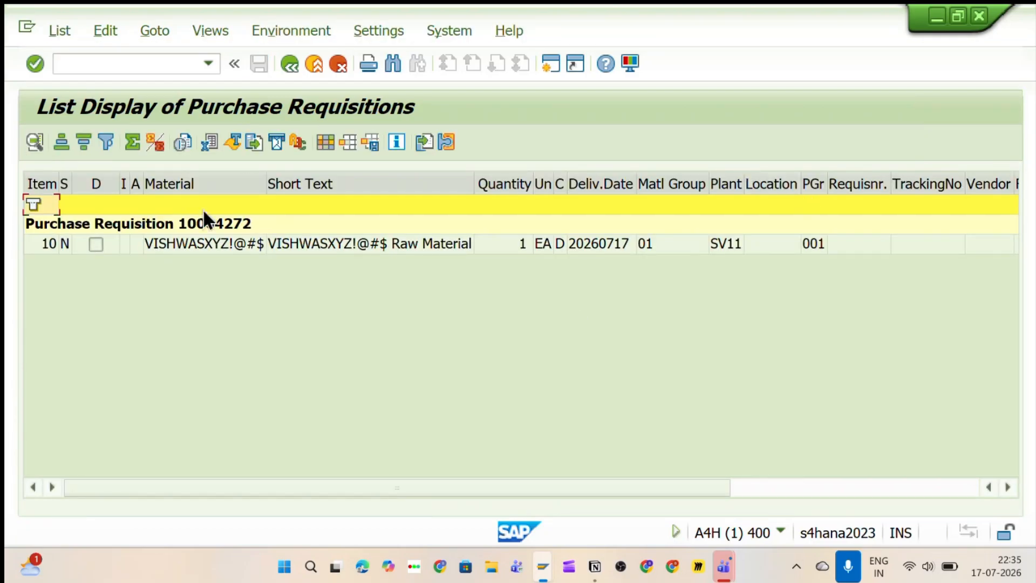
# Return to the requisition selection screen, switch to the Notion notes and copy the earlier requisition's number from the "PR" line.
pyautogui.click(291, 64)
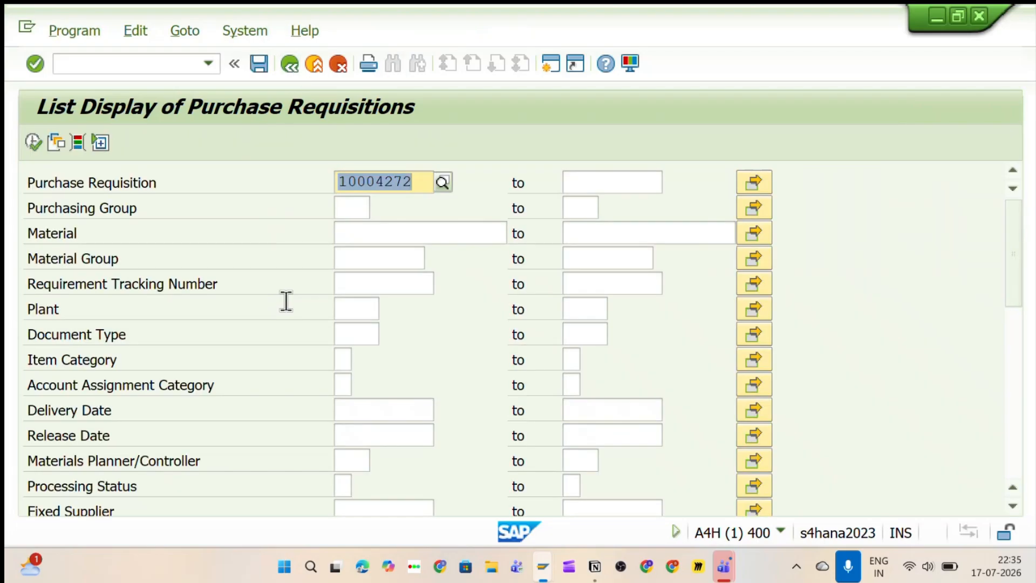
pyautogui.hotkey('alt', 'Tab')
pyautogui.scroll(10, 427, 335)
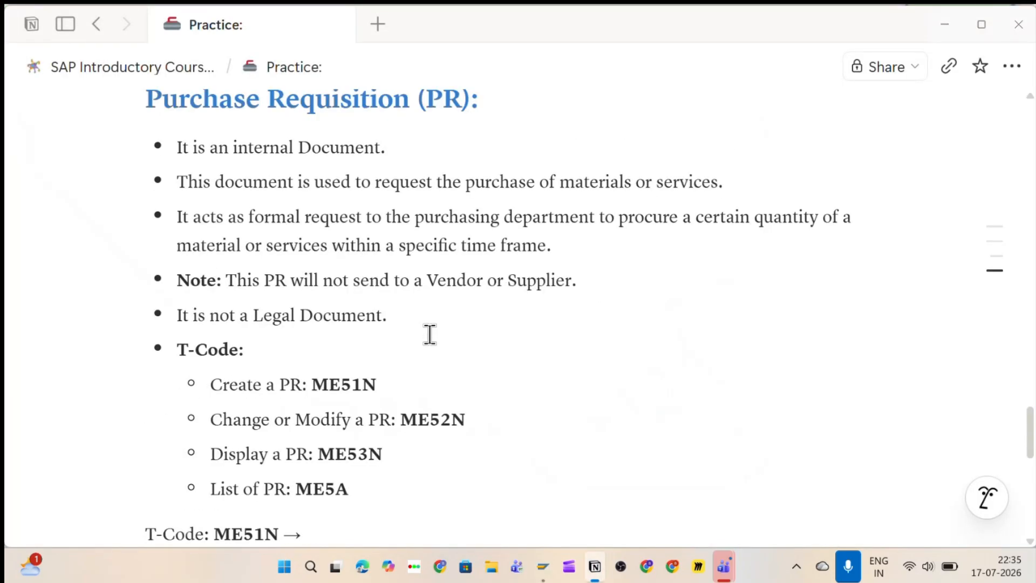
pyautogui.scroll(4, 429, 334)
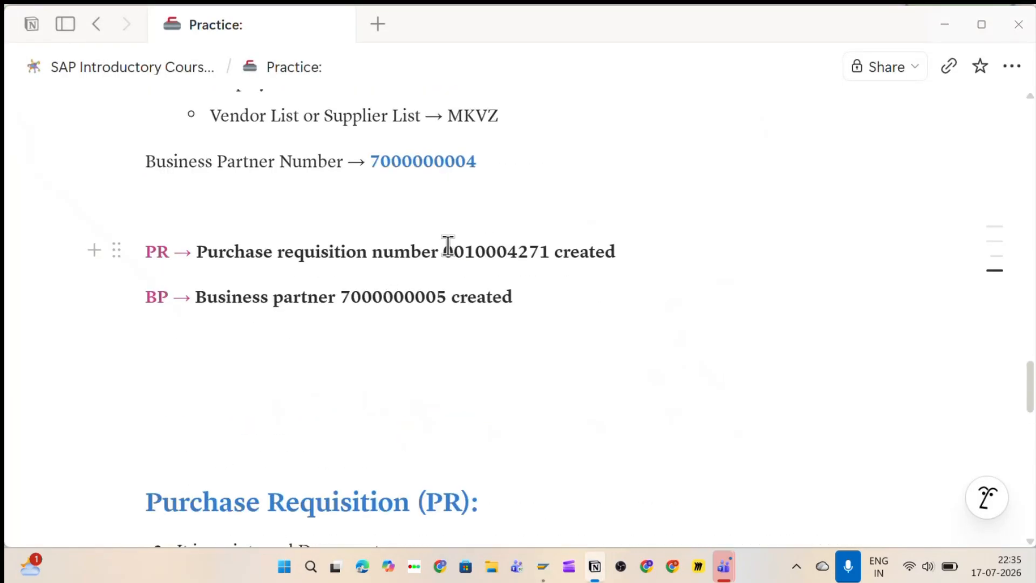
pyautogui.moveTo(445, 247); pyautogui.dragTo(542, 266)
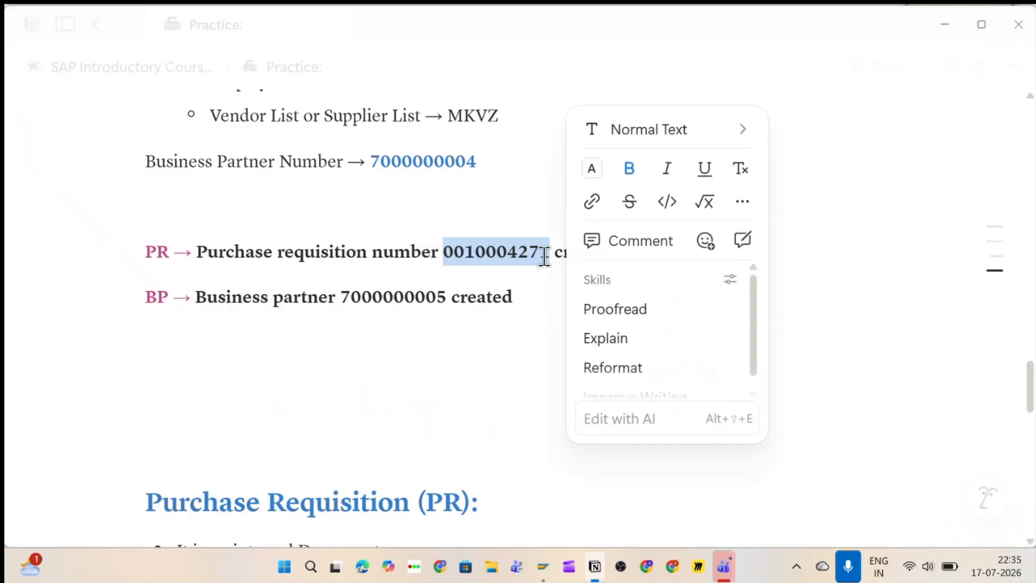
# Switch to SAP, add the copied number as a second single value in the Purchase Requisition multiple selection and execute the list.
pyautogui.hotkey('alt', 'Tab')
pyautogui.click(749, 184)
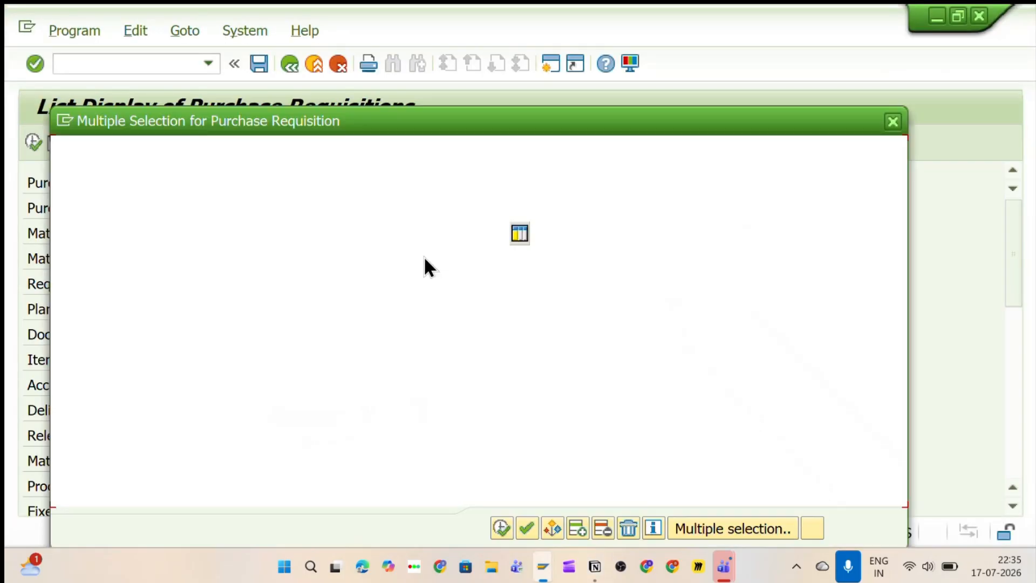
pyautogui.click(128, 272)
pyautogui.hotkey('ctrl', 'v')
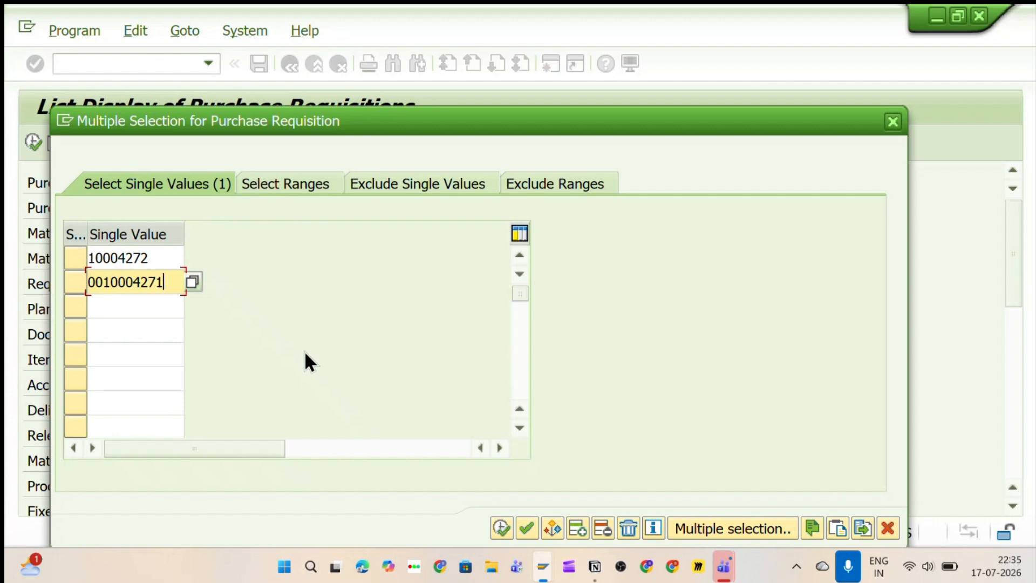
pyautogui.click(497, 525)
pyautogui.click(35, 141)
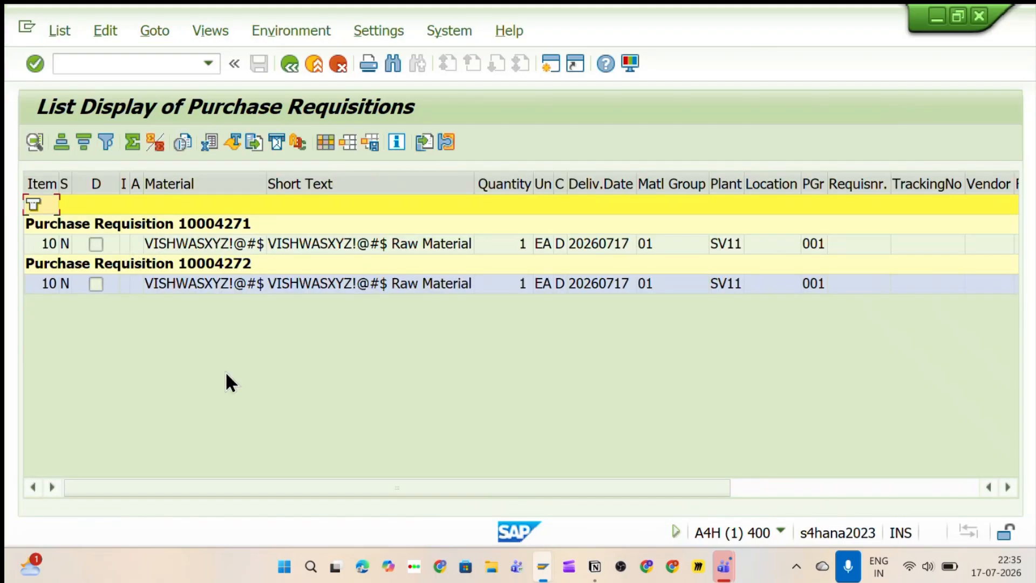
# Leave the list and copy the material code from the "Material … created" line in the notes' Material Master Record section.
pyautogui.click(295, 66)
pyautogui.click(605, 570)
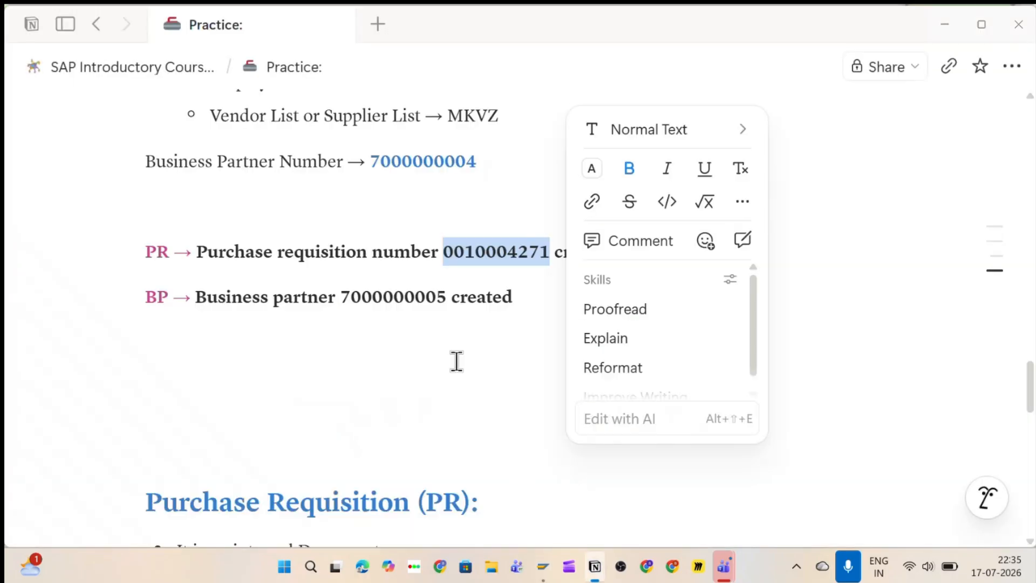
pyautogui.moveTo(456, 360); pyautogui.dragTo(458, 287)
pyautogui.scroll(3, 465, 287)
pyautogui.scroll(-1, 469, 286)
pyautogui.scroll(15, 469, 286)
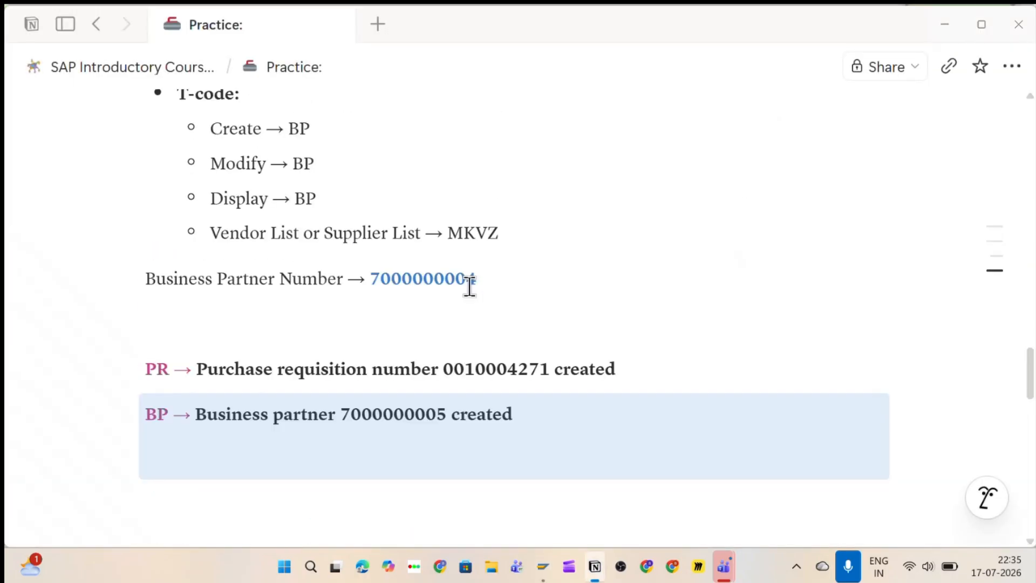
pyautogui.scroll(10, 469, 287)
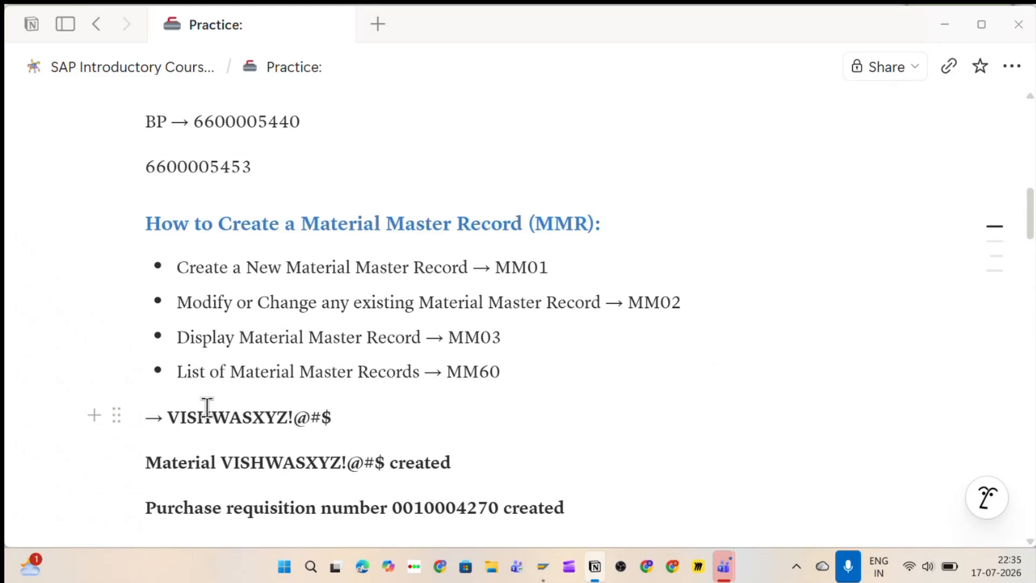
pyautogui.scroll(5, 204, 407)
pyautogui.scroll(-5, 206, 407)
pyautogui.scroll(-2, 207, 407)
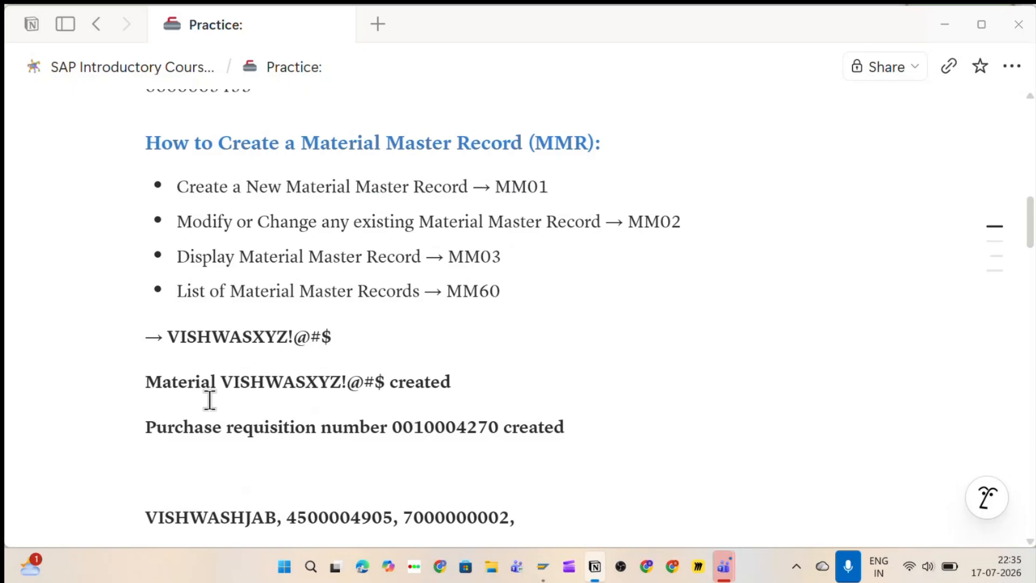
pyautogui.moveTo(221, 384); pyautogui.dragTo(386, 387)
# Back in SAP, clear the displayed Purchase Requisition value, enter the copied material code as Material and execute the list.
pyautogui.hotkey('alt', 'Tab')
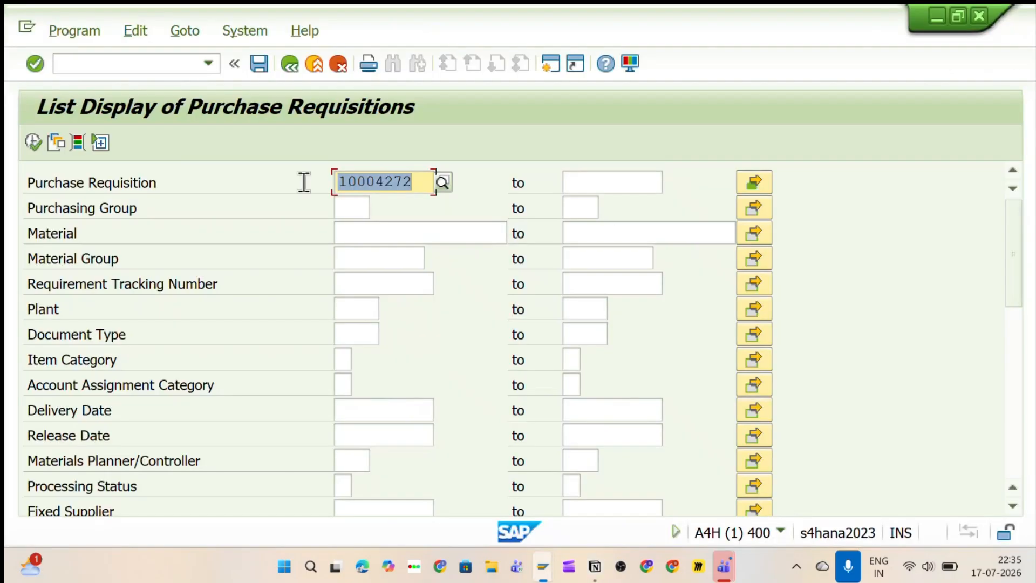
pyautogui.press('Delete')
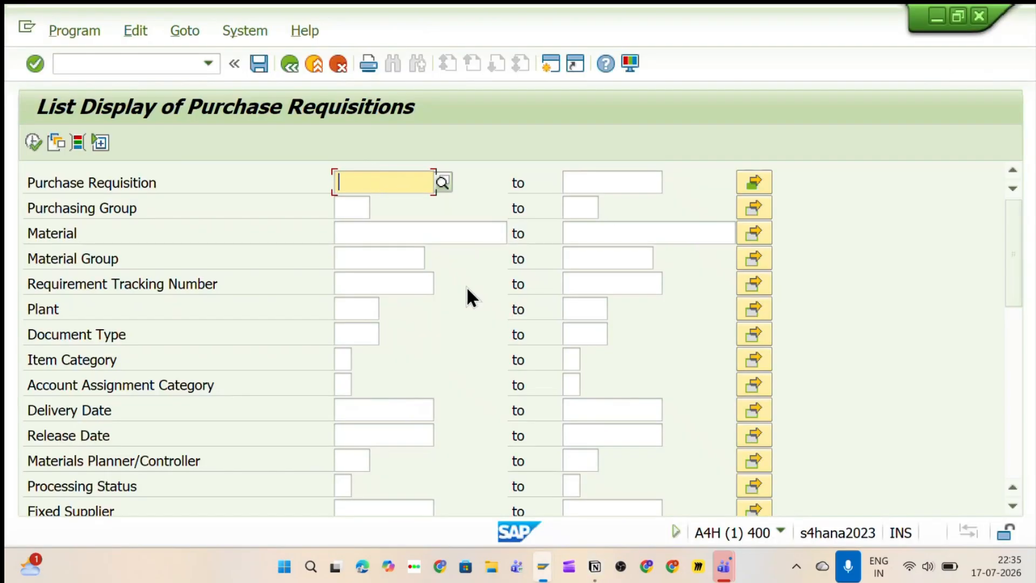
pyautogui.click(445, 232)
pyautogui.hotkey('ctrl', 'v')
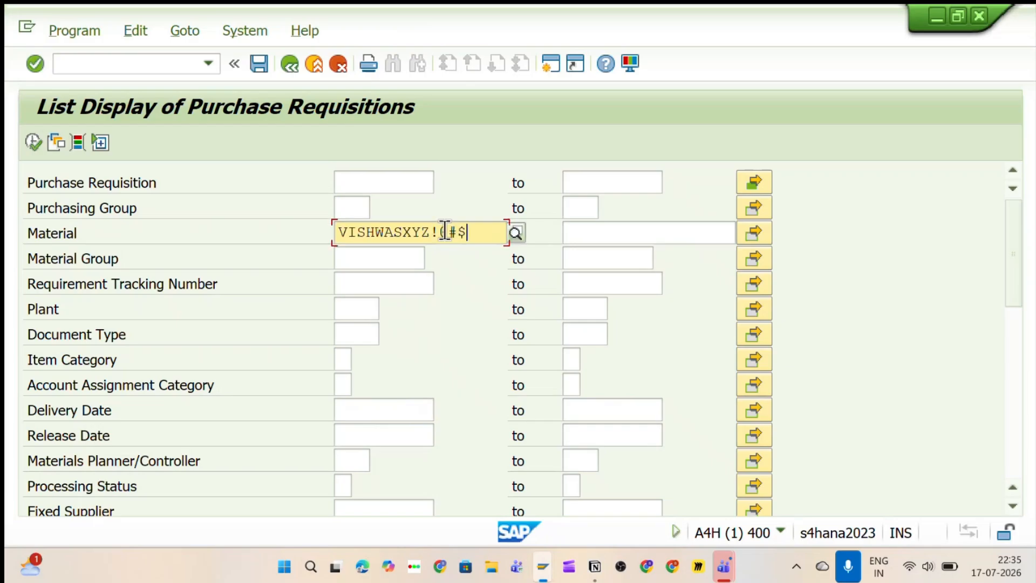
pyautogui.click(26, 139)
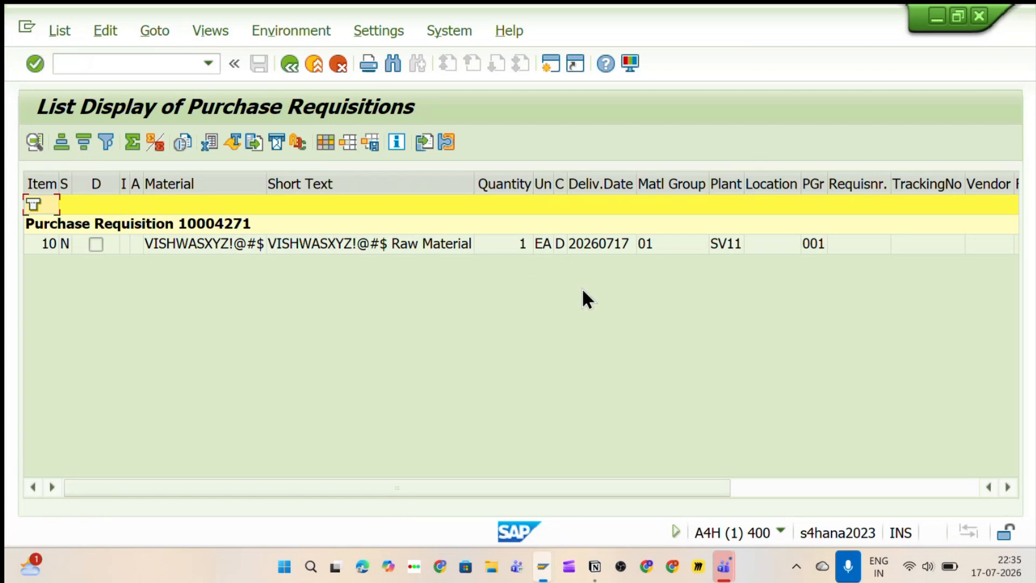
# Return to the selection screen, clear the remaining Purchase Requisition number and execute the list by material only.
pyautogui.click(296, 67)
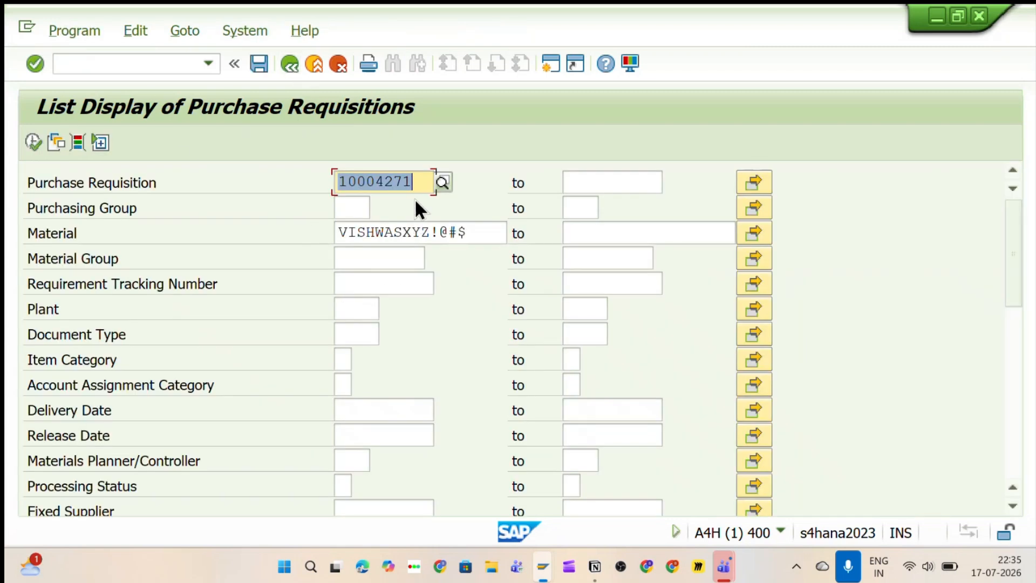
pyautogui.press('Delete')
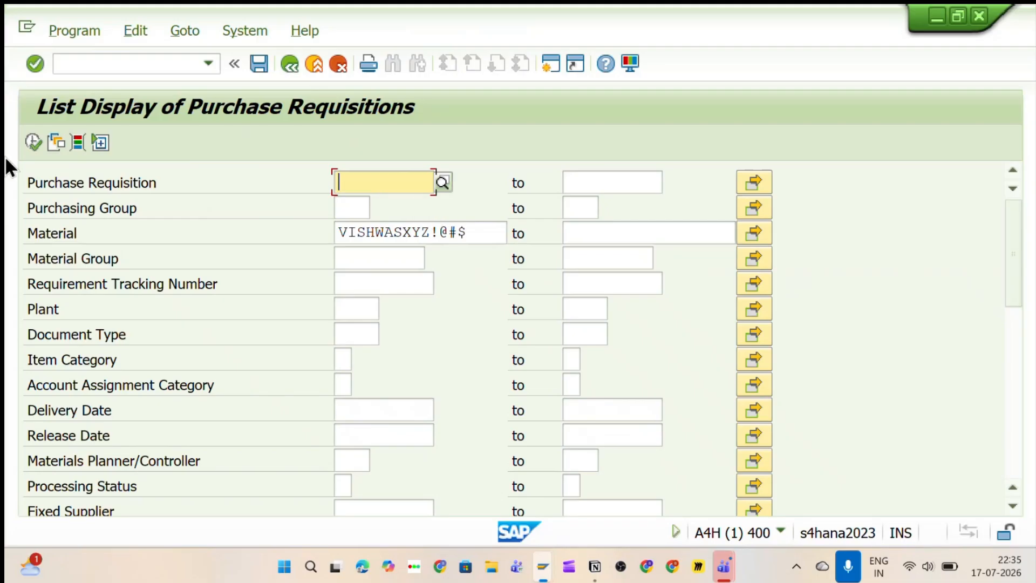
pyautogui.click(29, 143)
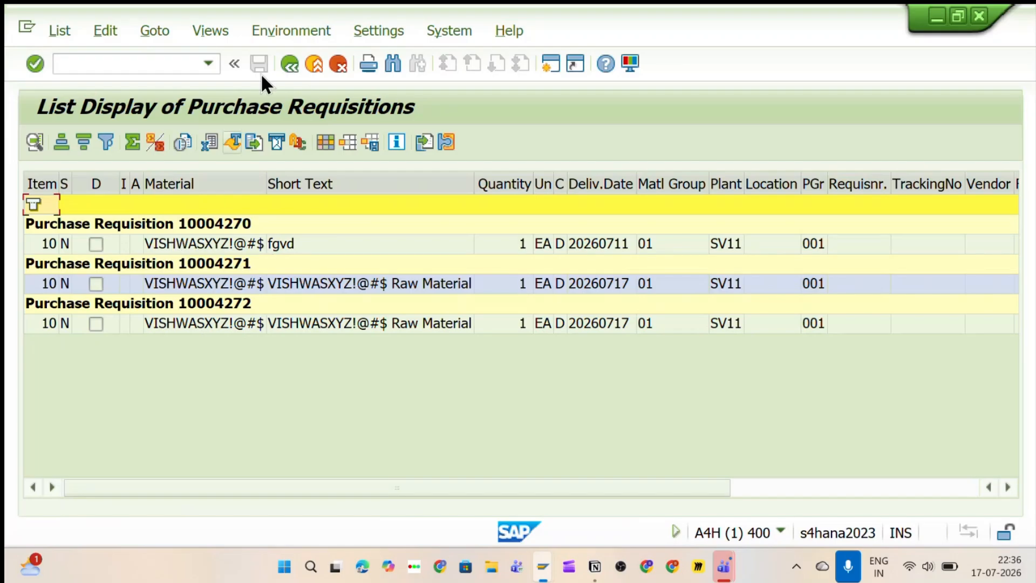
# Leave the list, switch to the Notion notes and delete the empty line between the new requisition's number and the ME52N line.
pyautogui.click(289, 64)
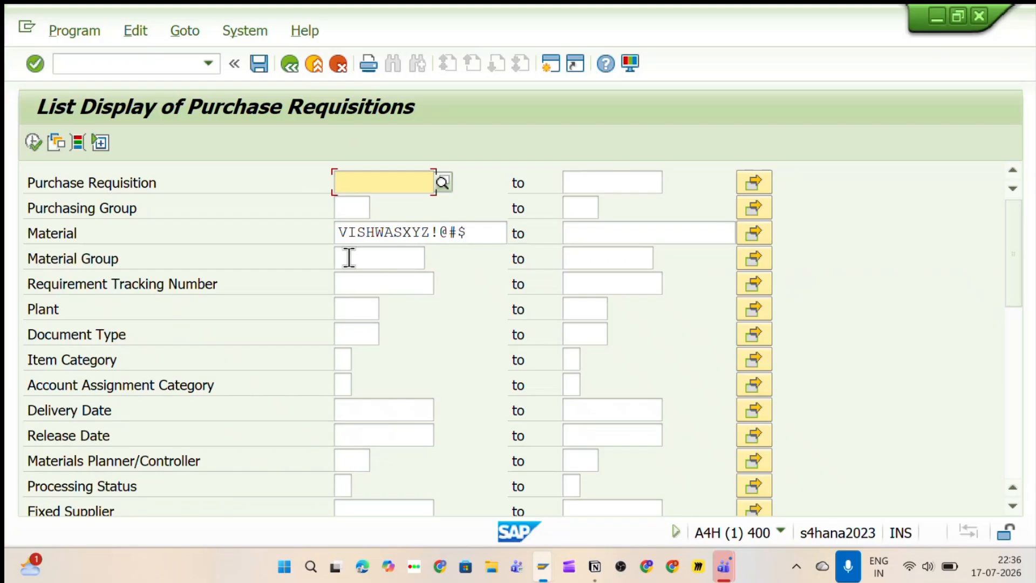
pyautogui.hotkey('alt', 'Tab')
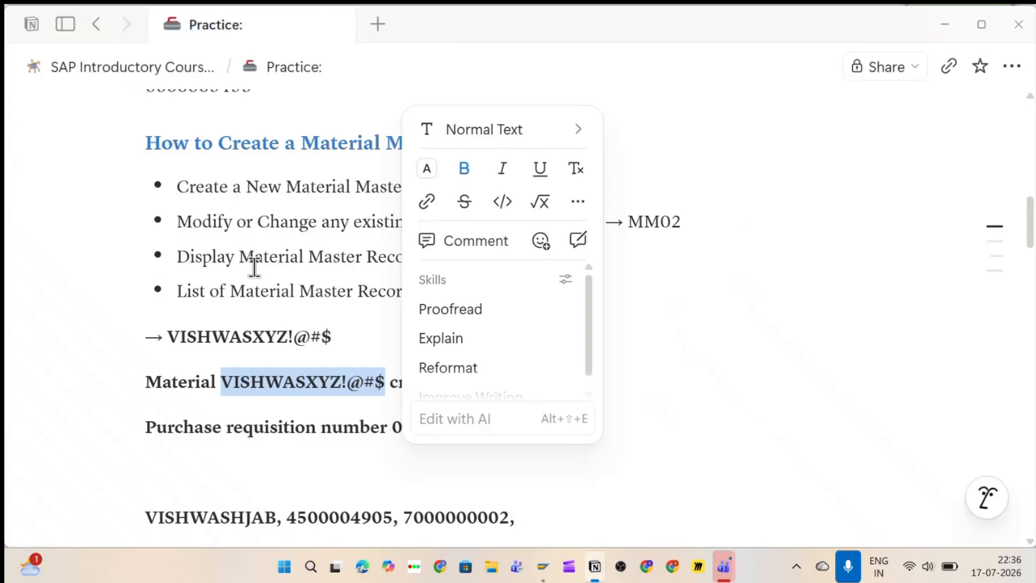
pyautogui.click(287, 280)
pyautogui.scroll(-5, 289, 281)
pyautogui.scroll(-20, 289, 282)
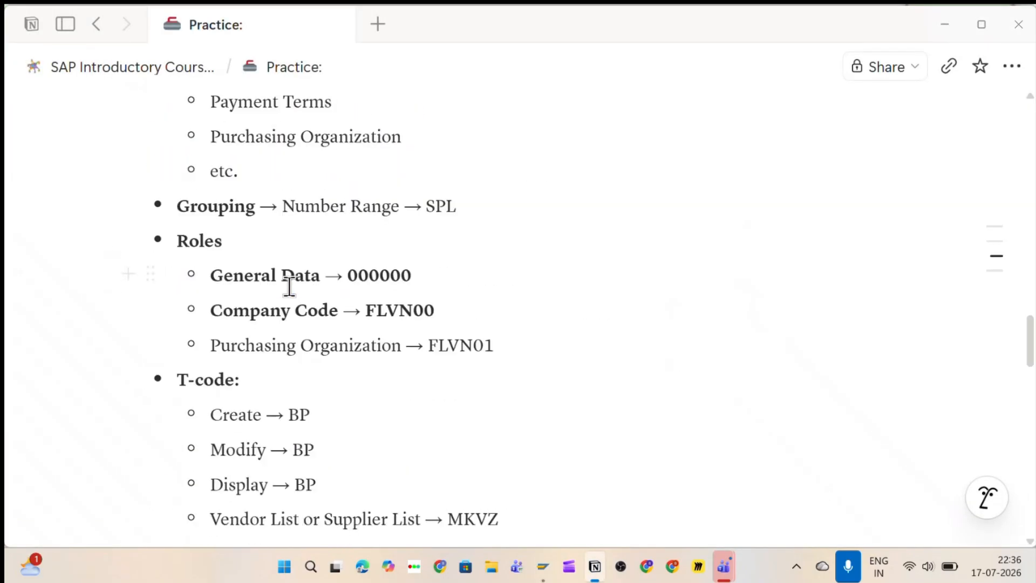
pyautogui.scroll(4, 289, 286)
pyautogui.scroll(-7, 289, 285)
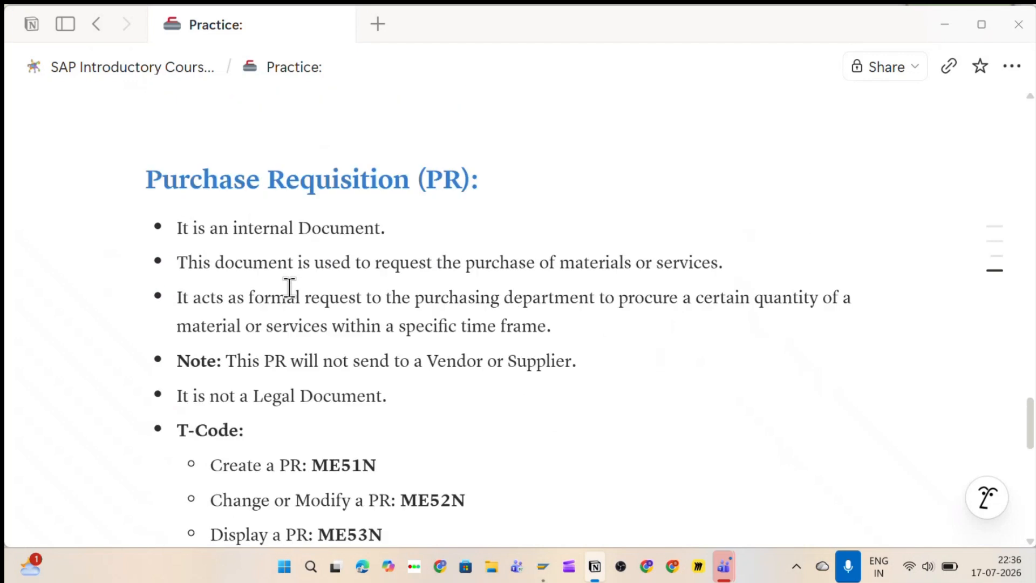
pyautogui.scroll(-15, 337, 211)
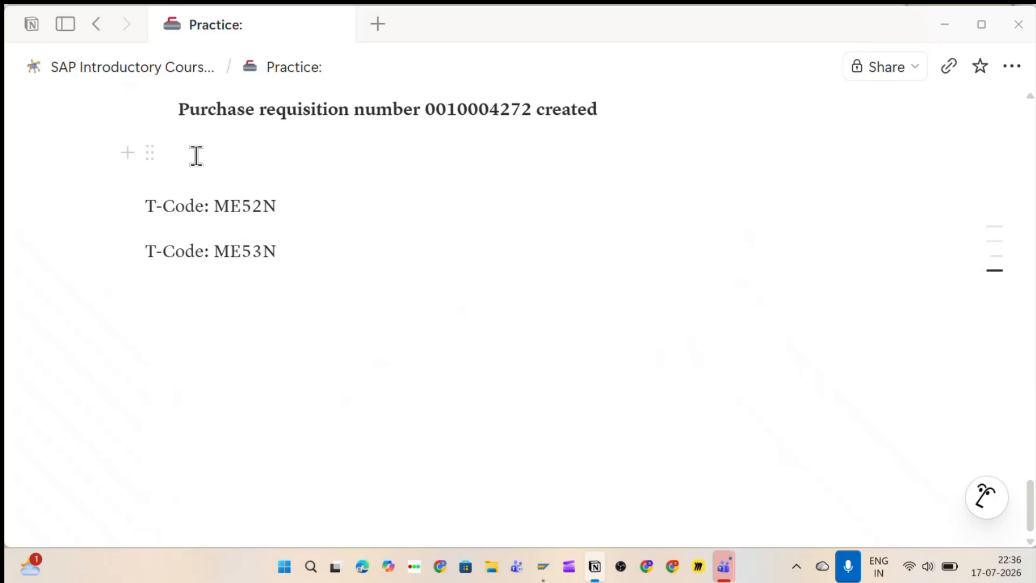
pyautogui.click(174, 148)
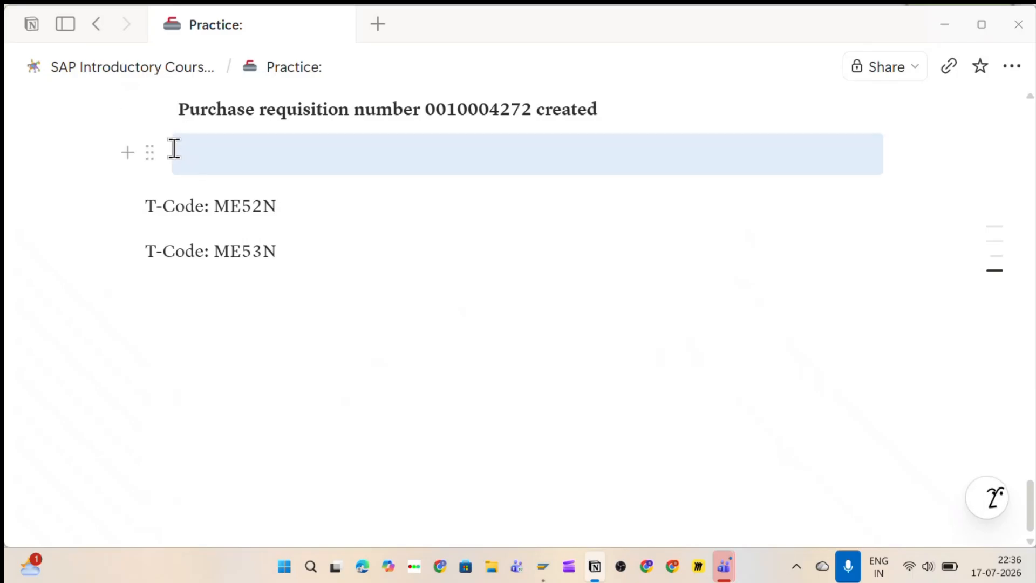
pyautogui.press('BackSpace')
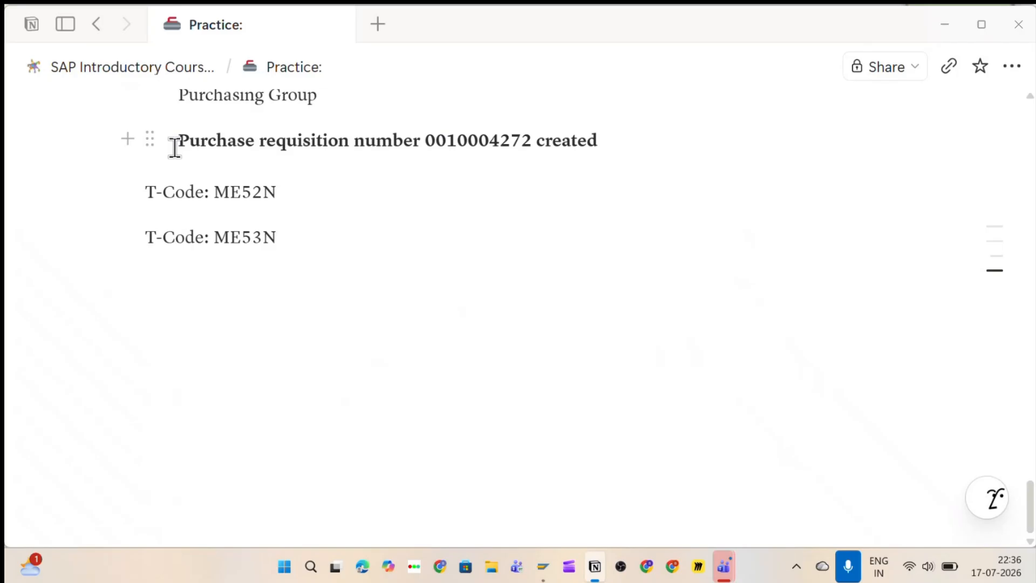